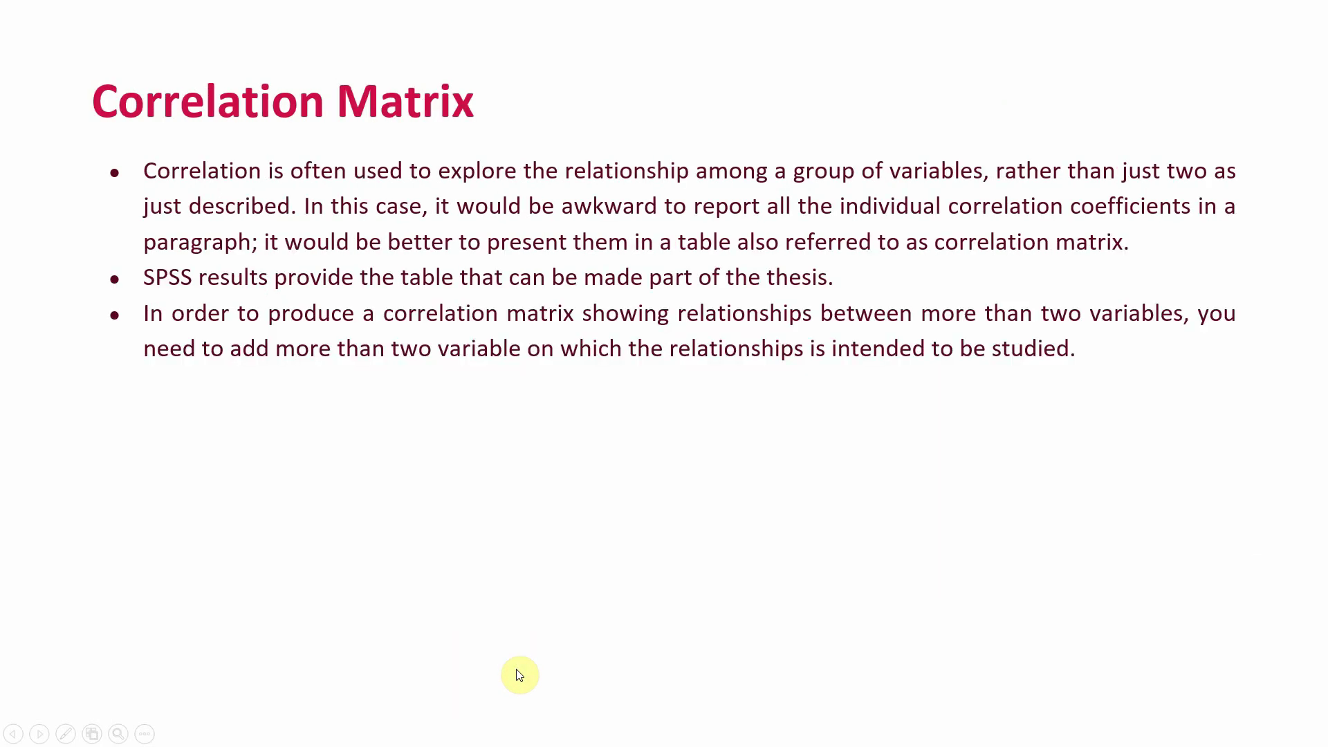
End the slide show and switch to the SPSS Data Editor with Data.sav
left_click(519, 675)
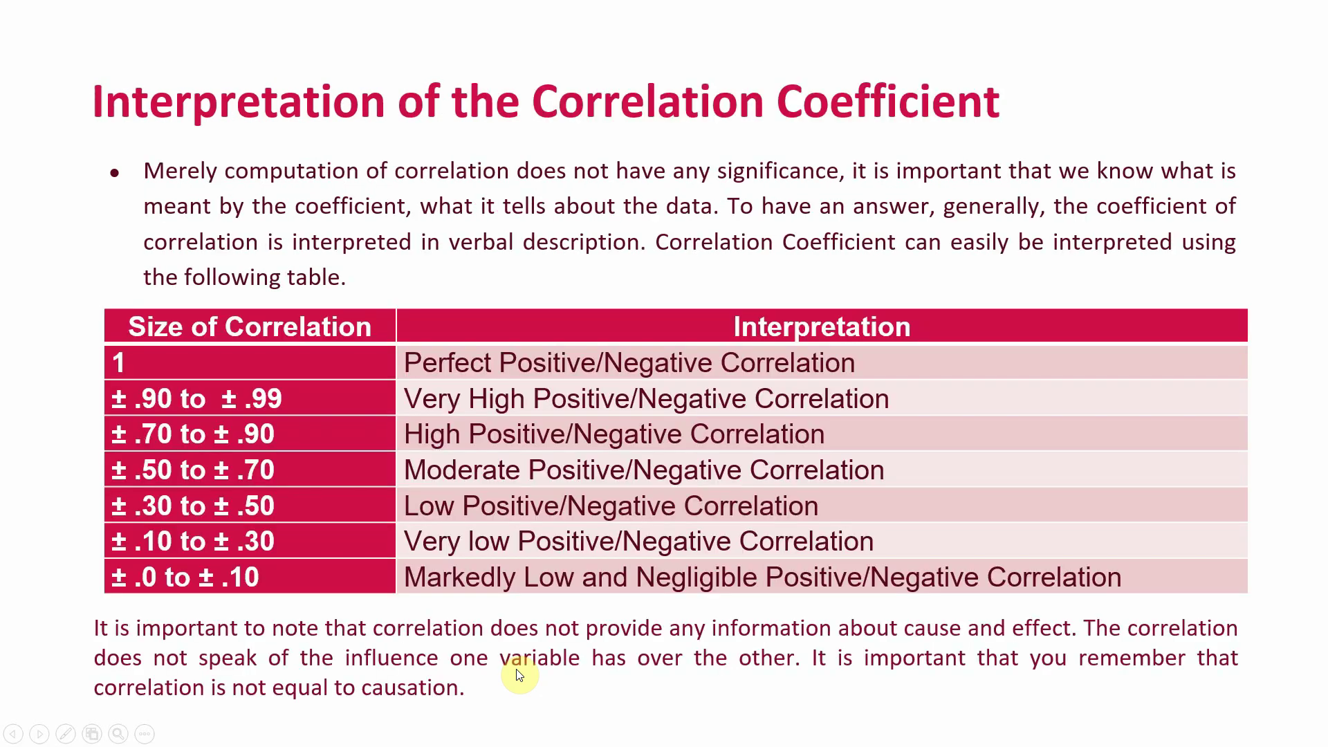
key("Escape")
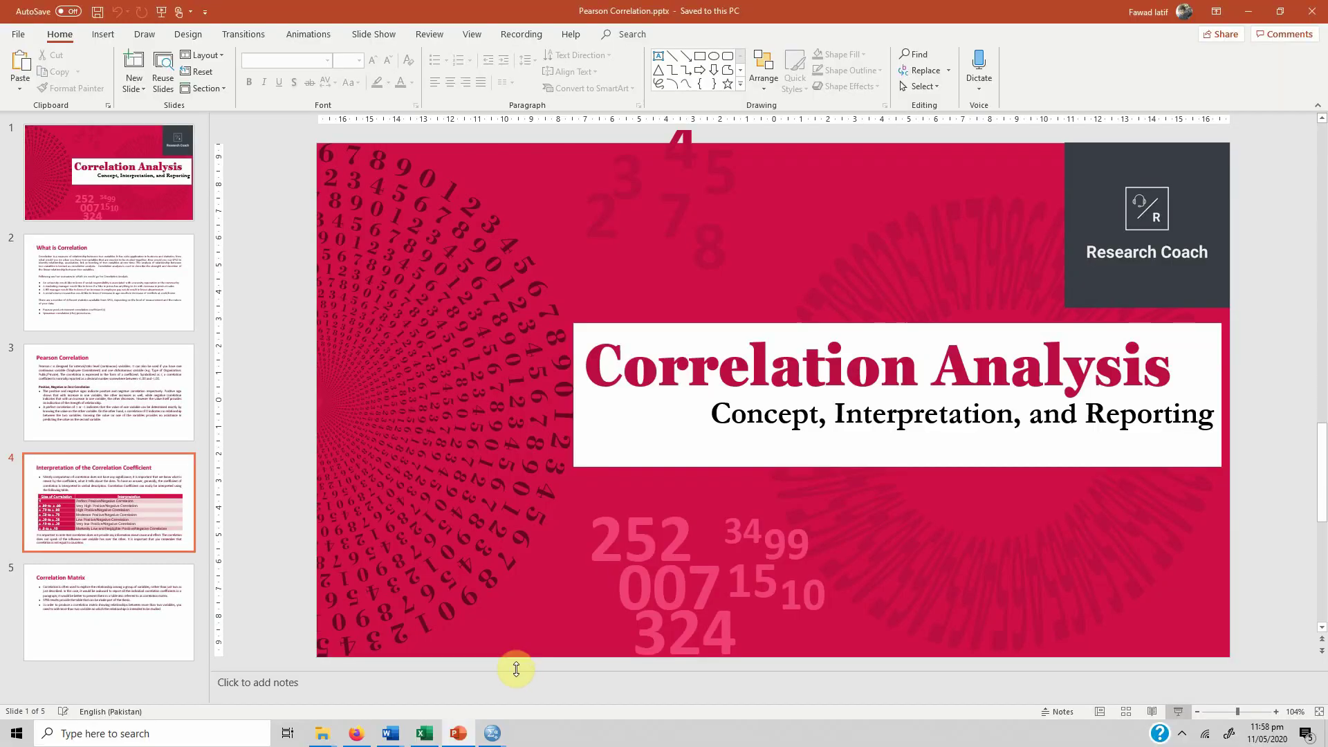
mouse_move(492, 739)
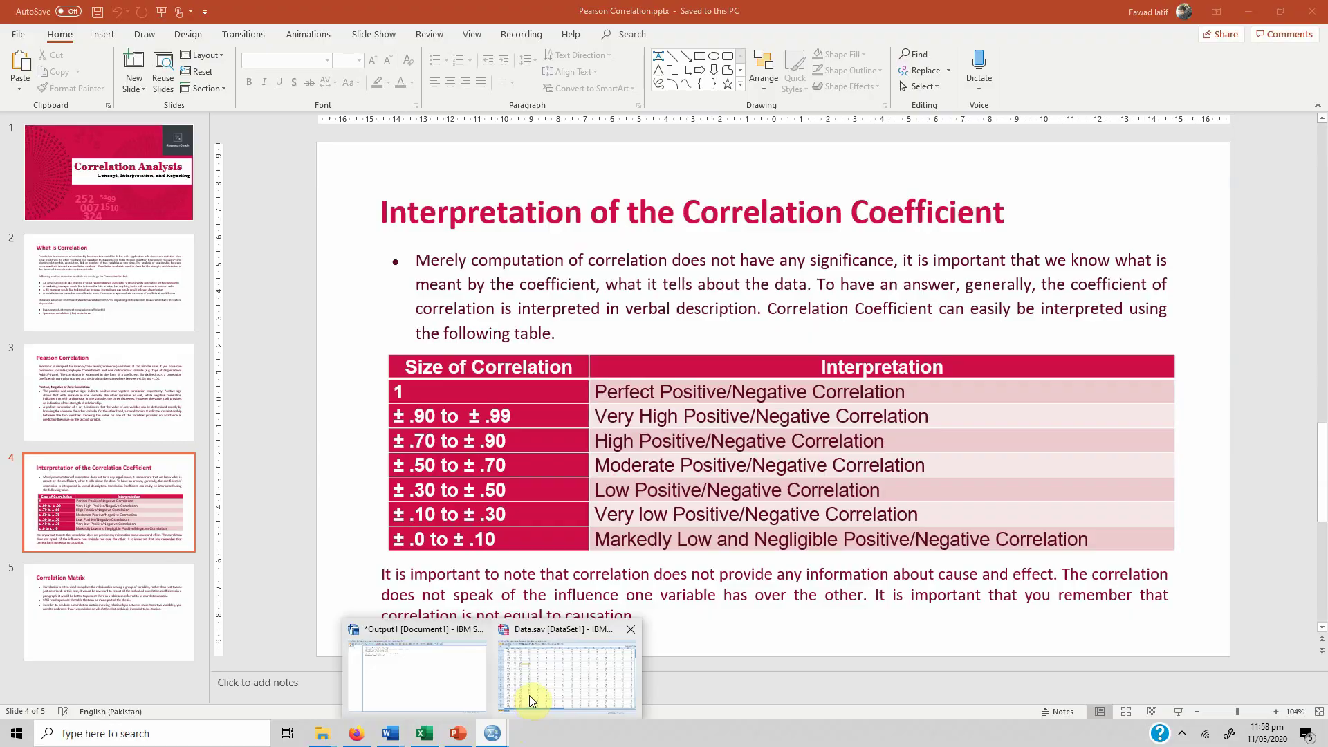
left_click(530, 695)
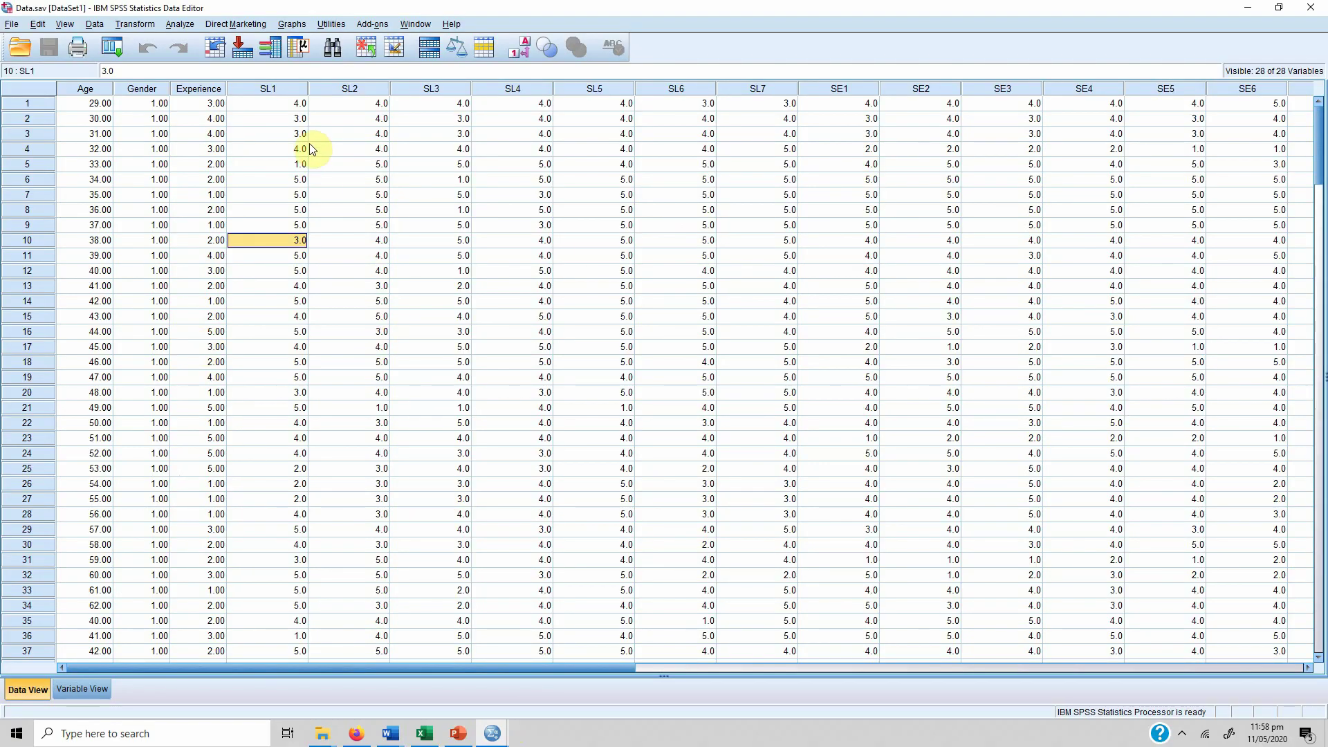
Examine the item columns SL1 to SL7 and SE1 to SE8 in the dataset by highlighting each group
left_click(272, 90)
left_click_drag(274, 94, 765, 93)
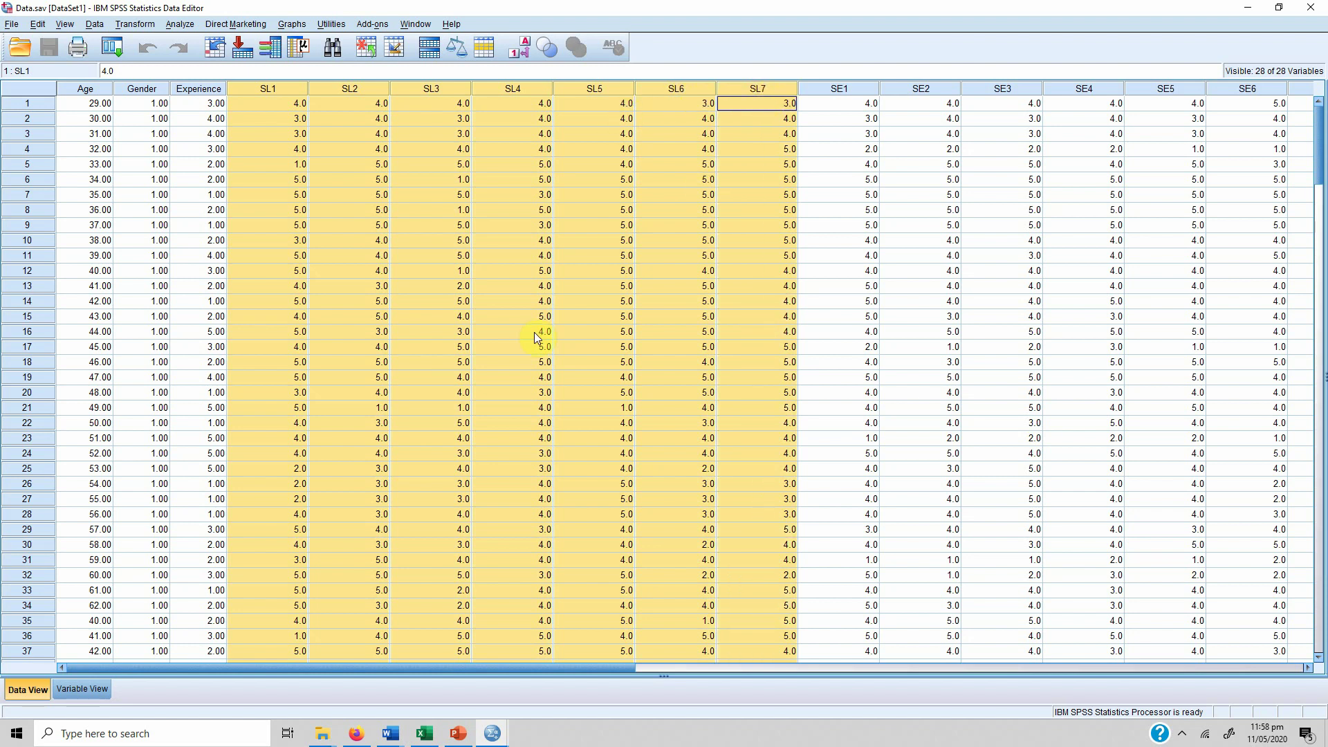
left_click_drag(529, 665, 694, 681)
left_click_drag(461, 89, 1050, 88)
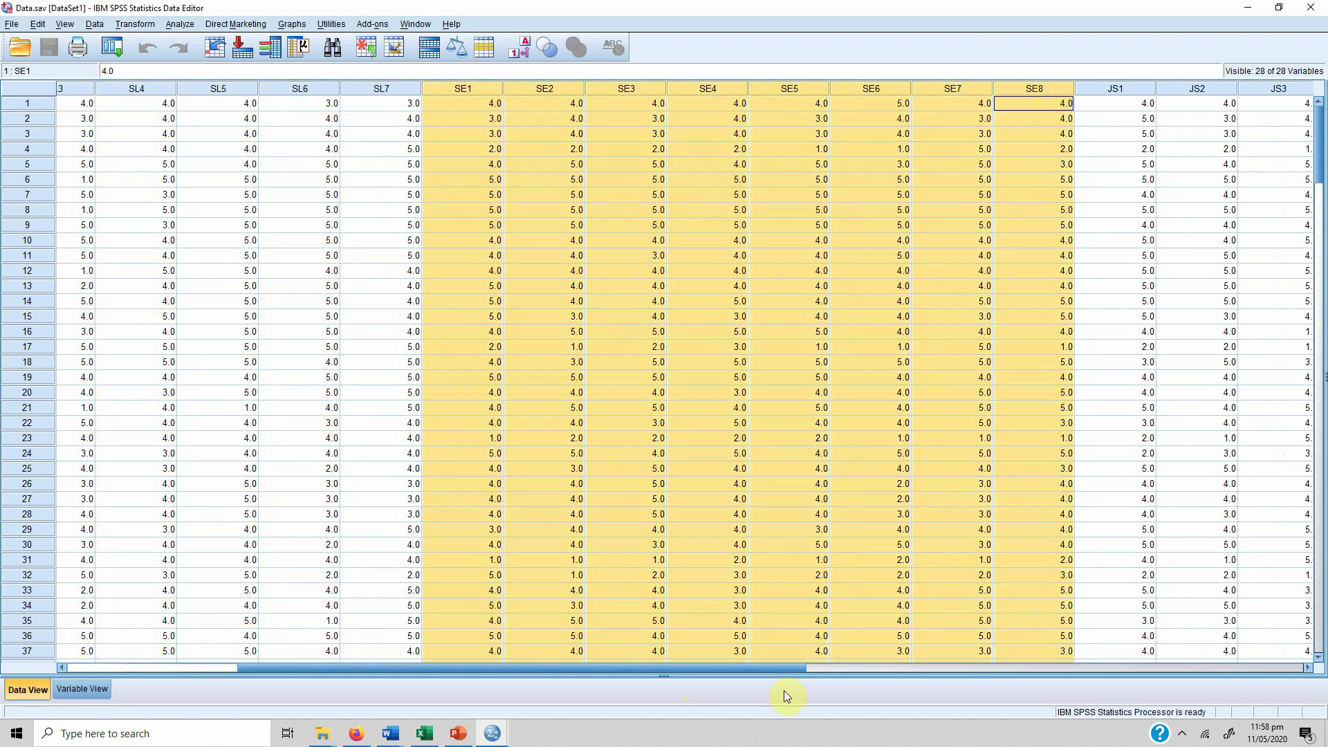
left_click_drag(798, 672, 519, 552)
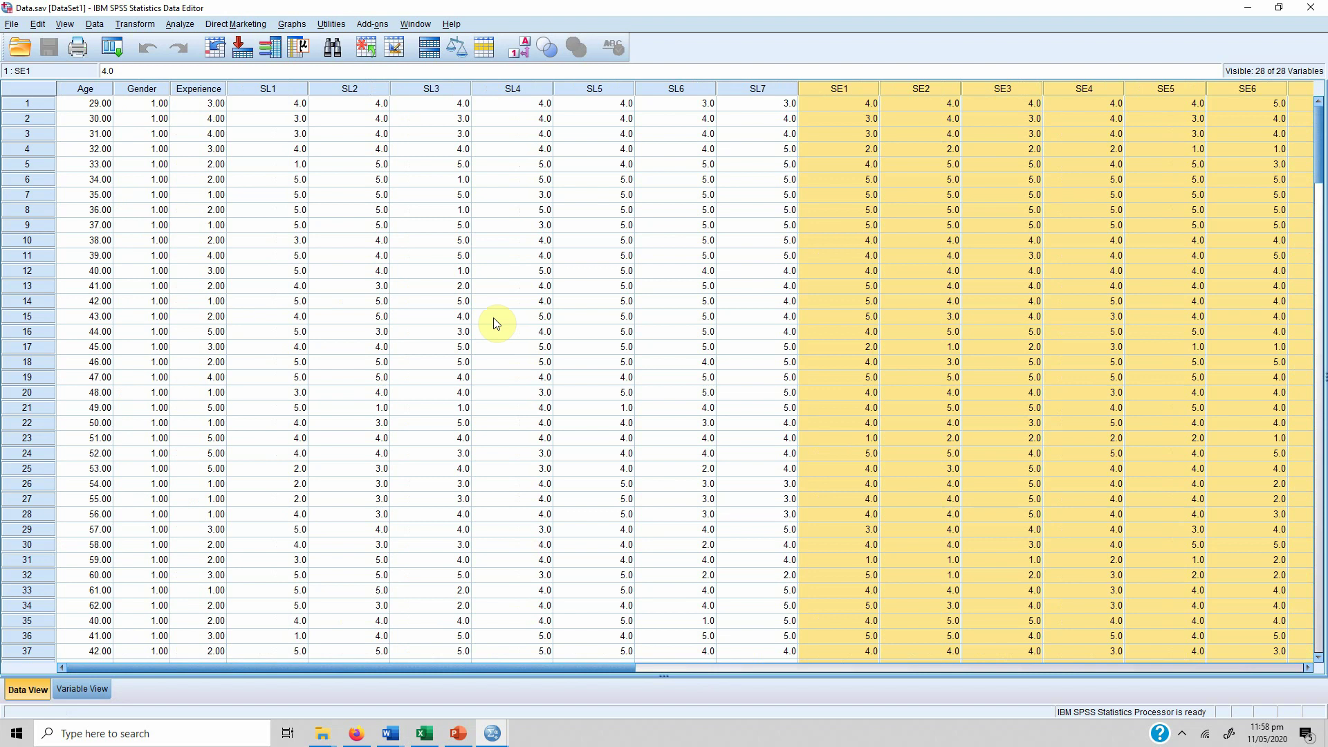
left_click(240, 89)
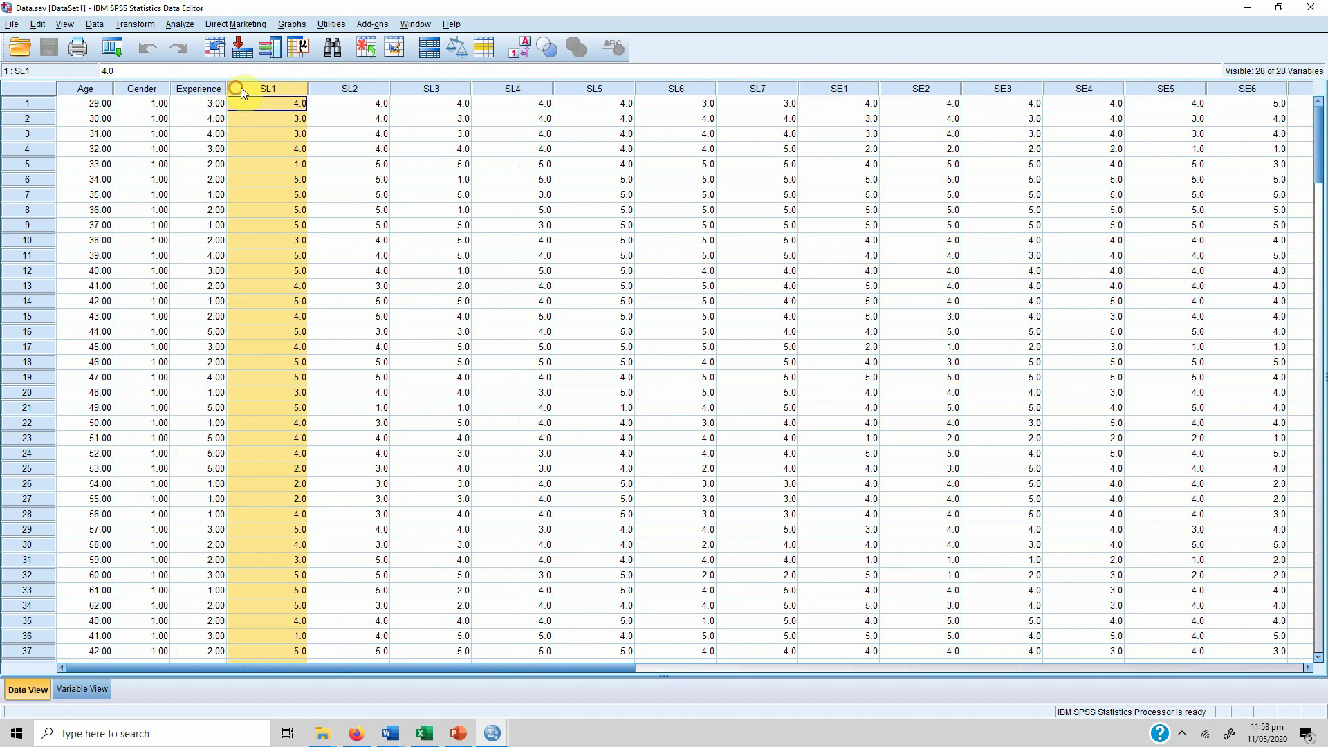
left_click_drag(772, 88, 281, 89)
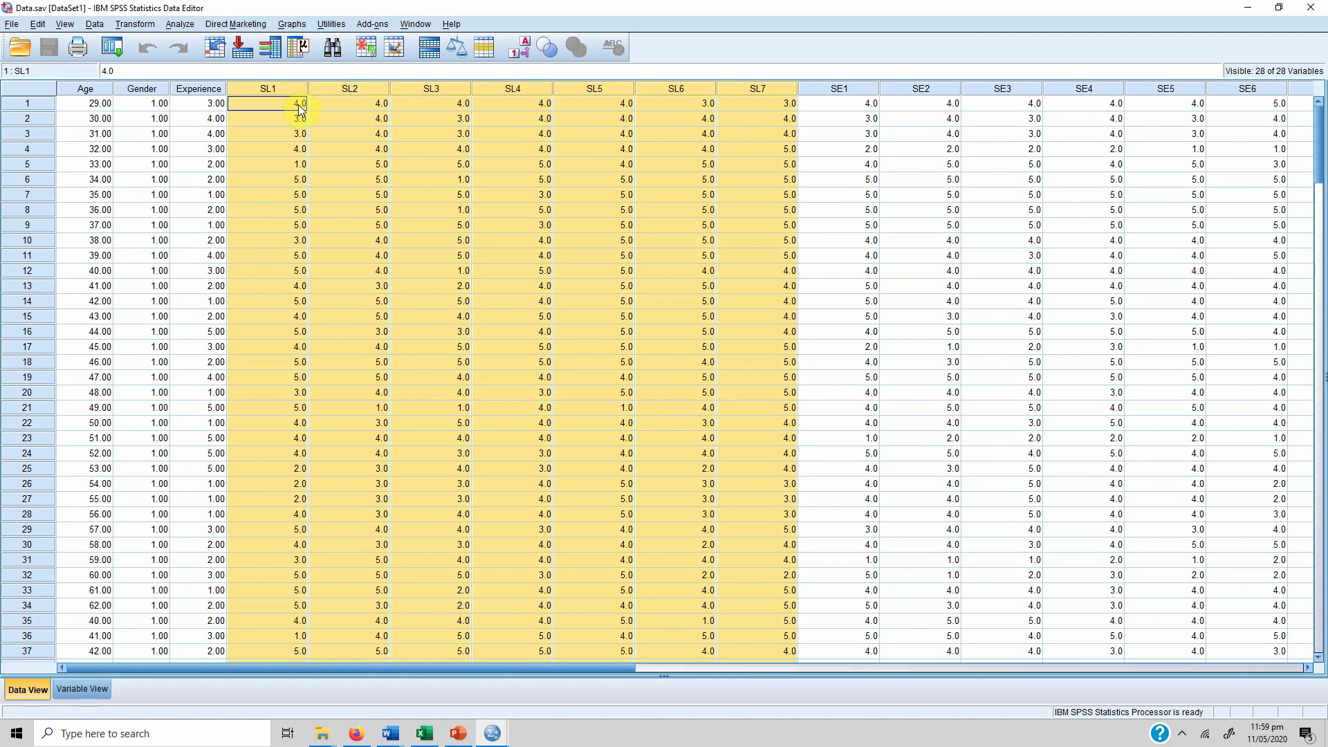
Start computing a new variable with target name SL and begin its numeric expression with the Mean function
left_click(135, 25)
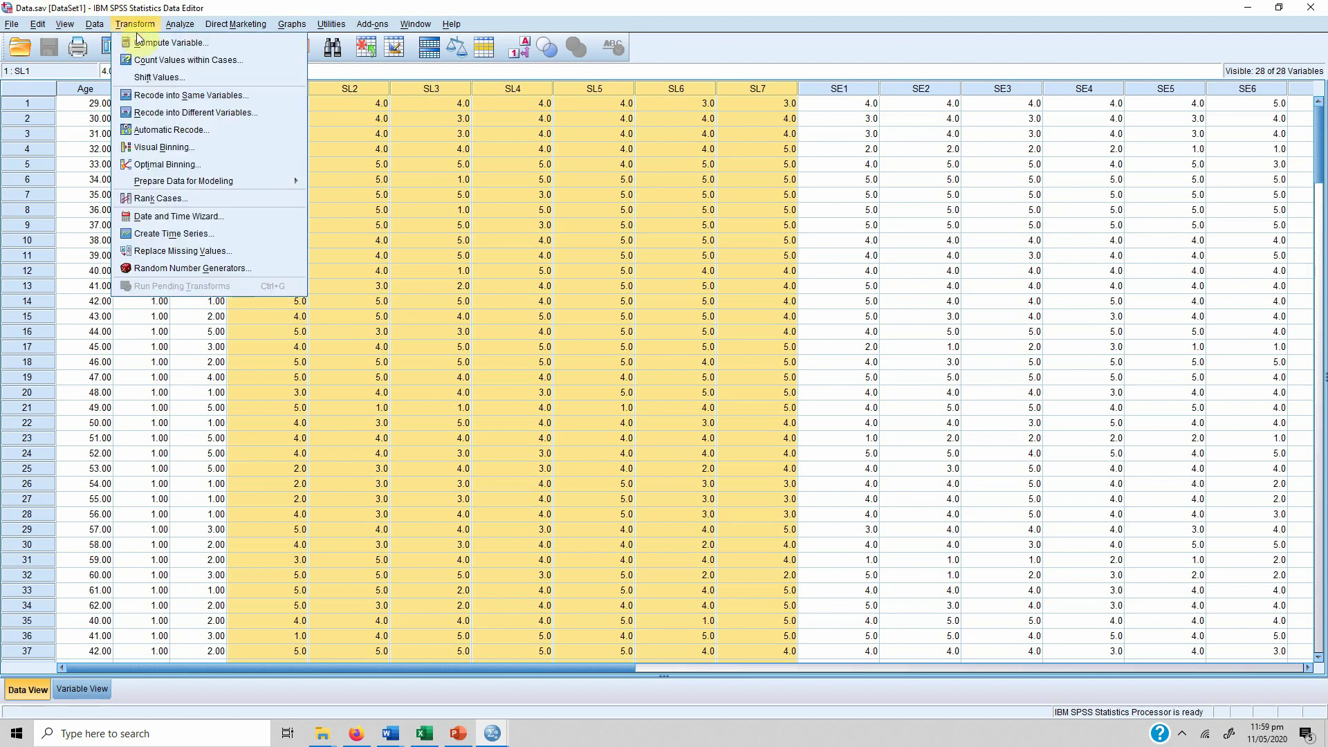
left_click(142, 44)
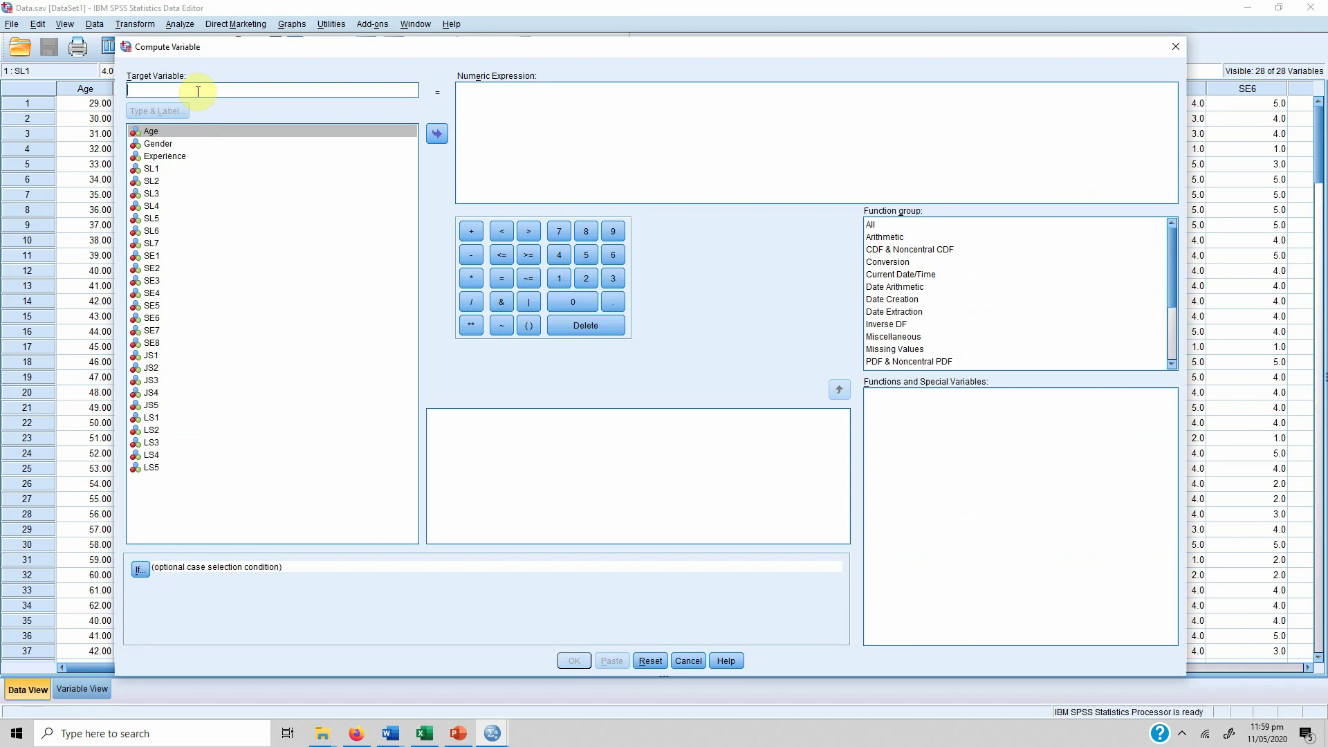
type("SL")
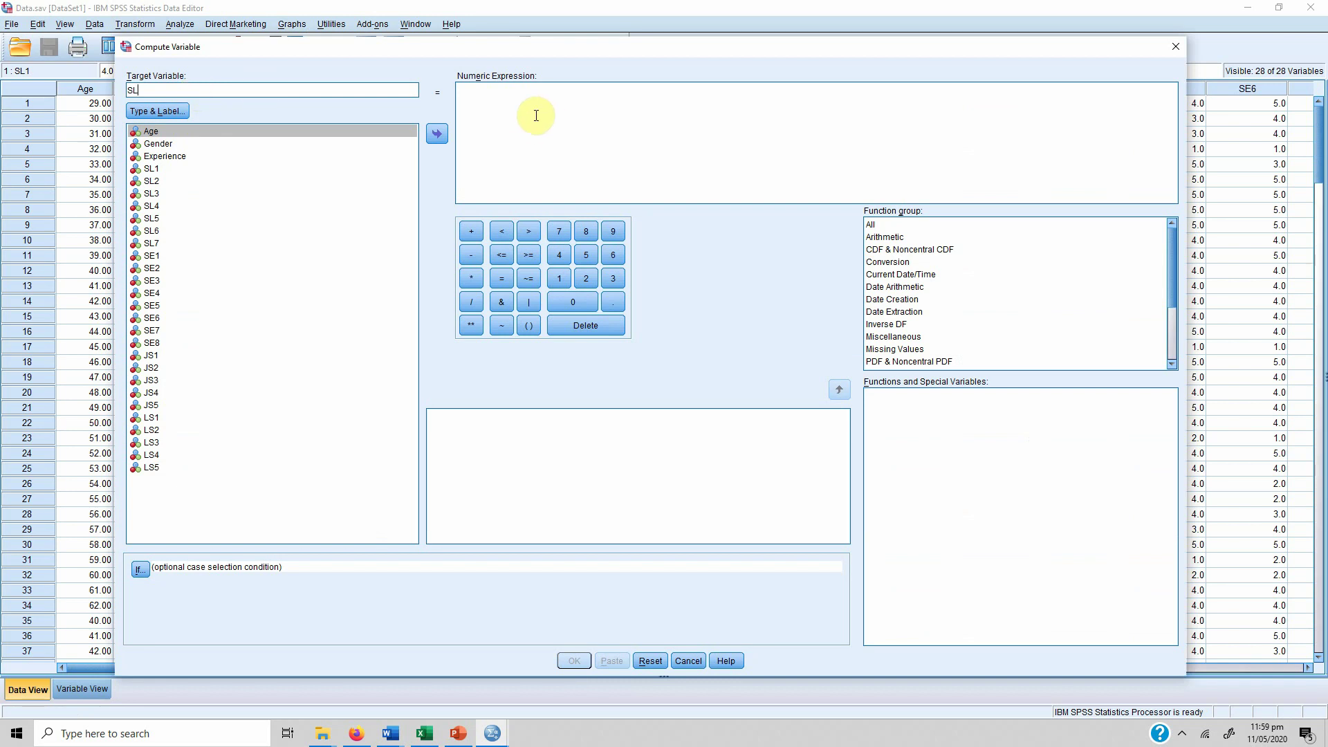
left_click(536, 115)
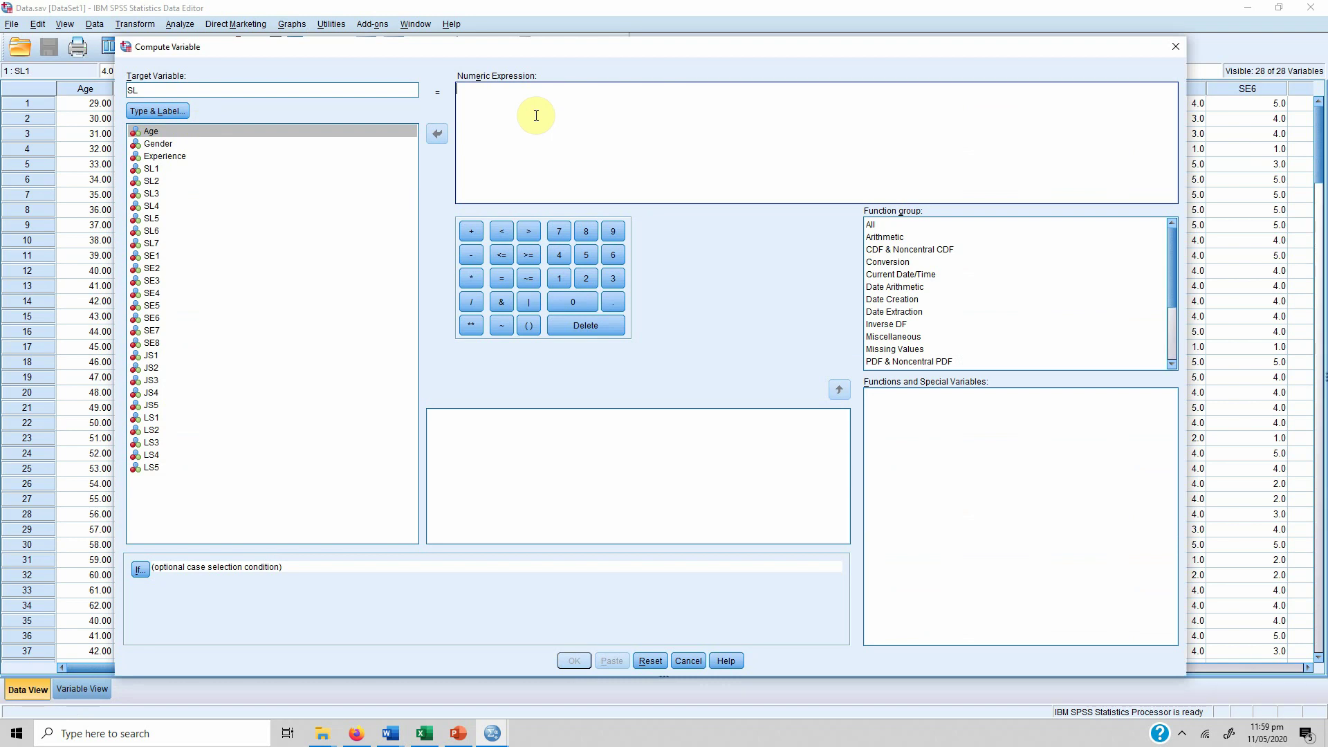
type("Mean(")
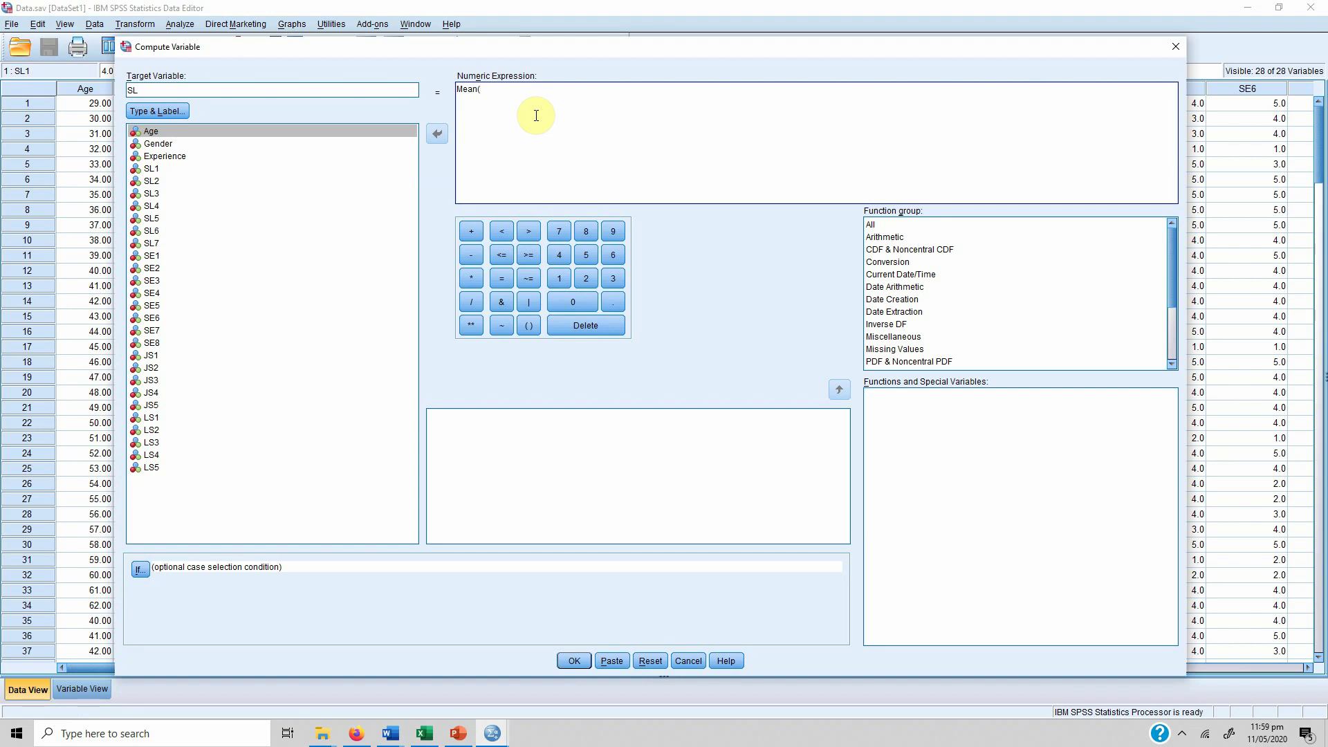
Complete the Mean expression with the items SL1 through SL7, separated by commas, and compute the SL variable
double_click(163, 169)
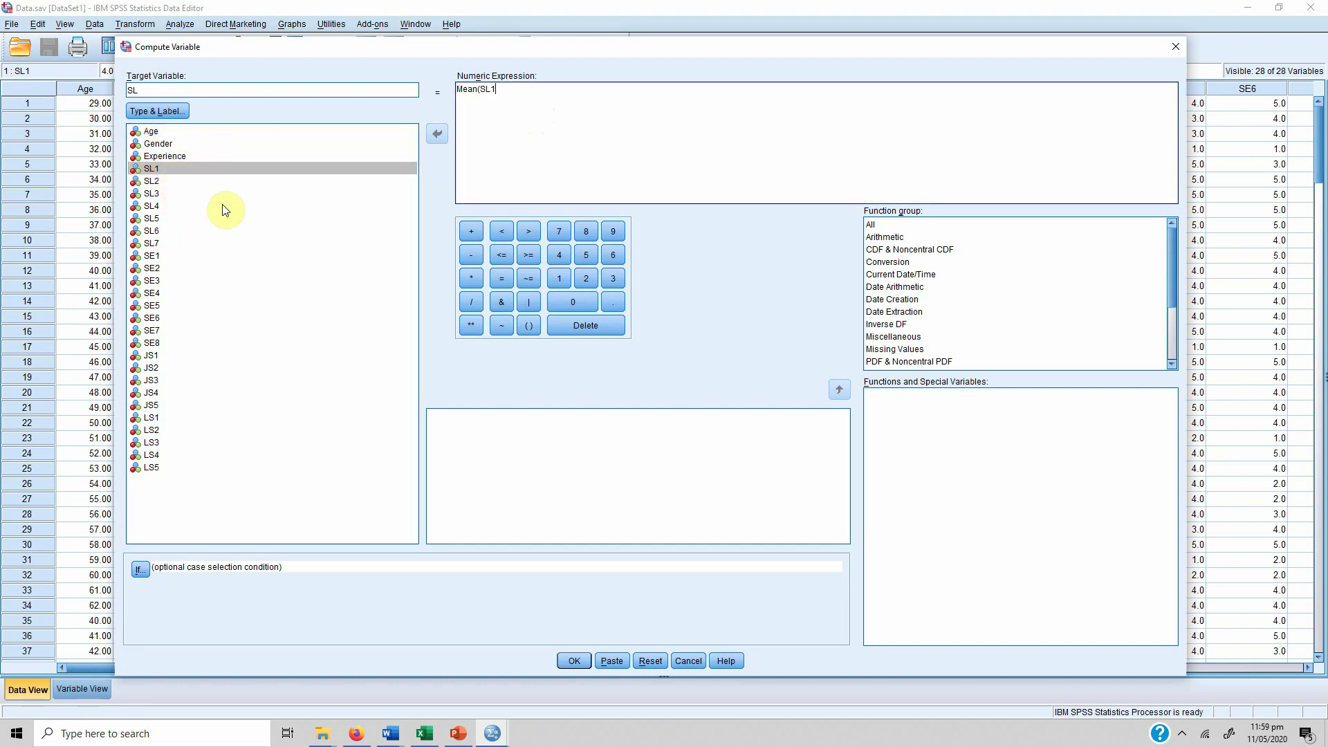
type(",")
double_click(141, 181)
type(",")
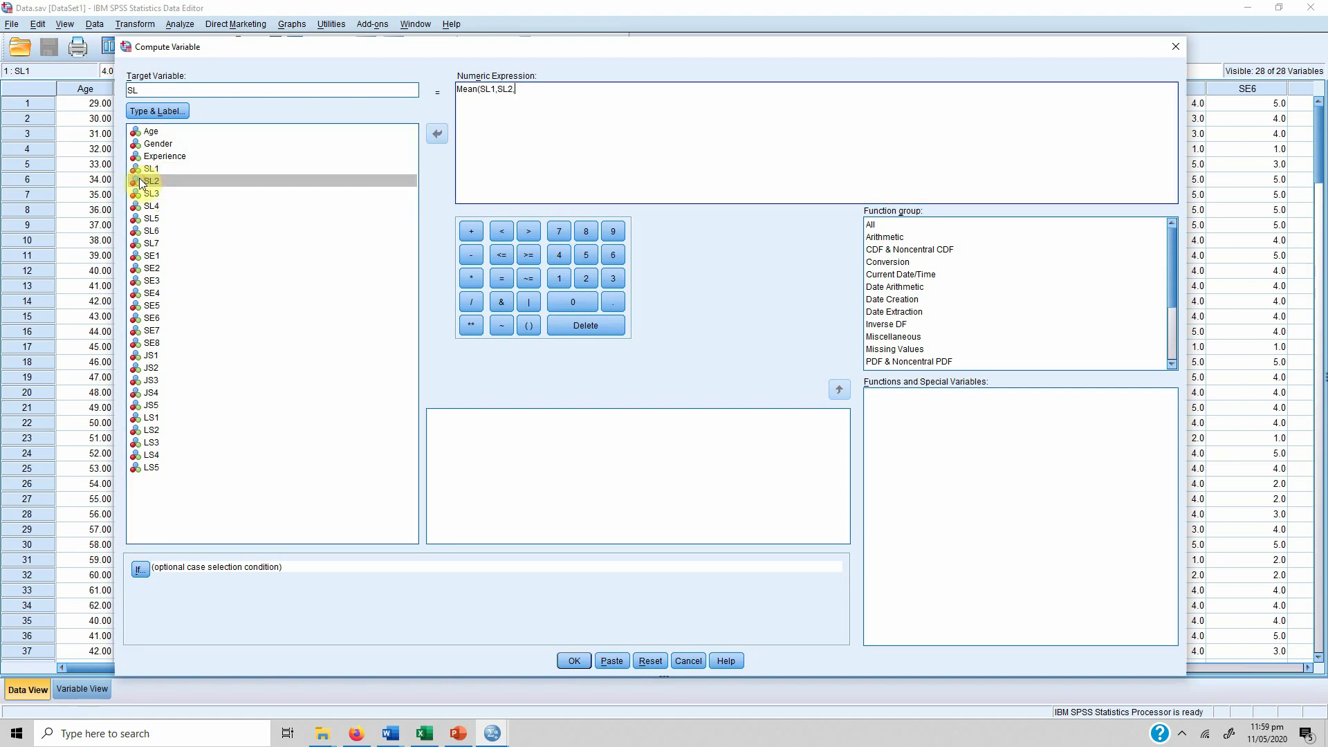
double_click(150, 194)
type(",")
double_click(151, 207)
type(",SL4,")
double_click(154, 219)
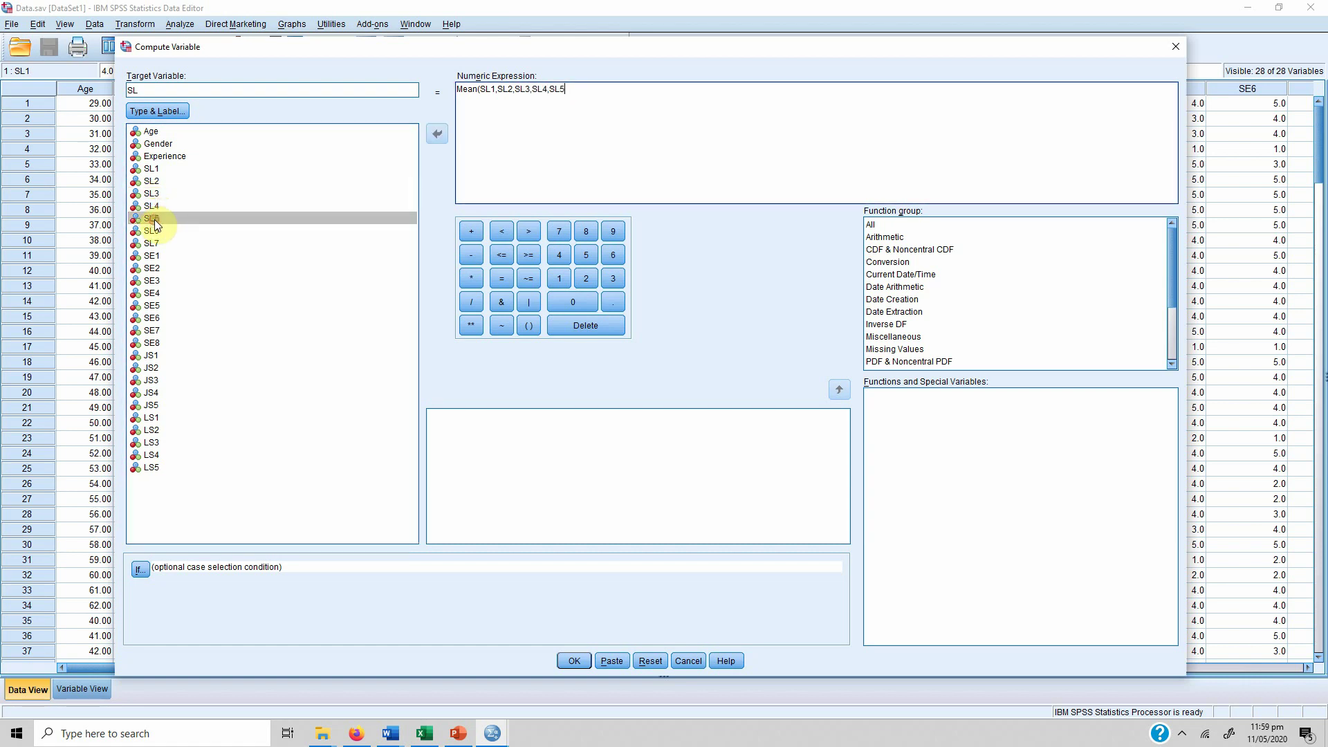
double_click(153, 231)
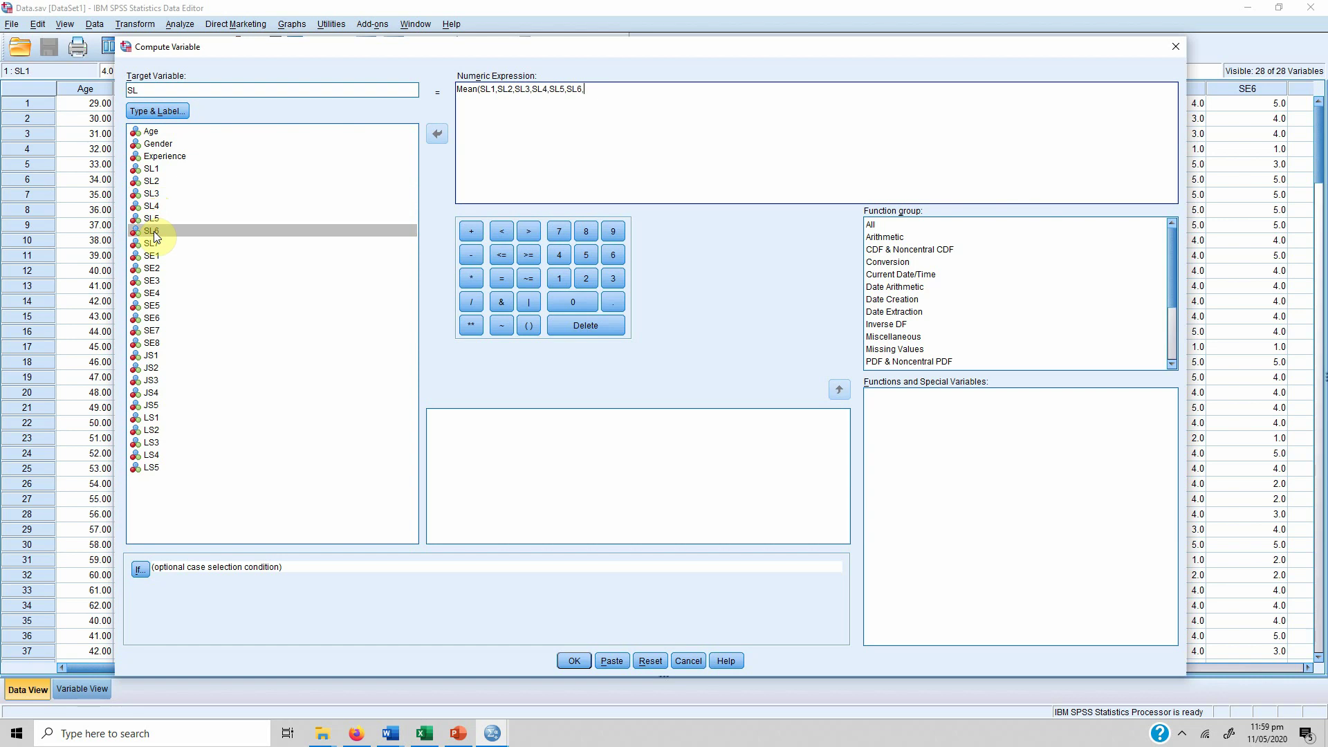
double_click(152, 243)
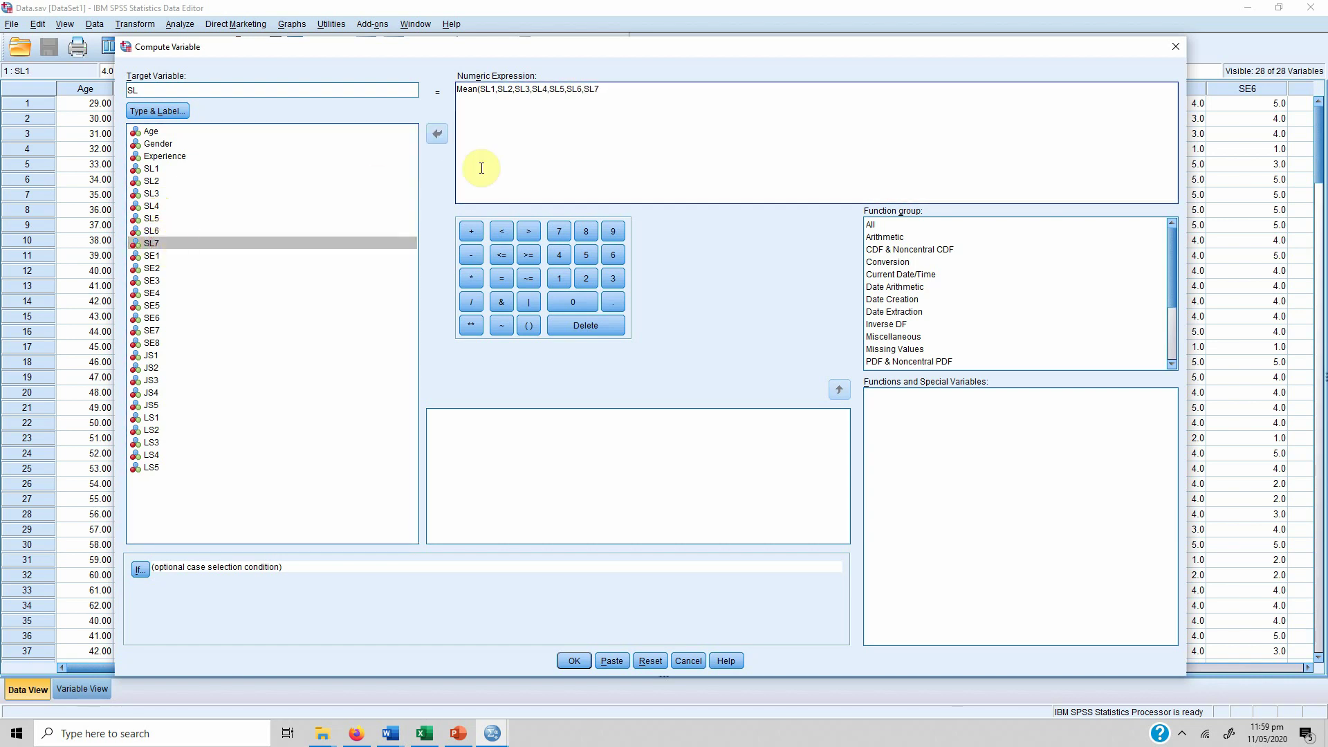
type(")")
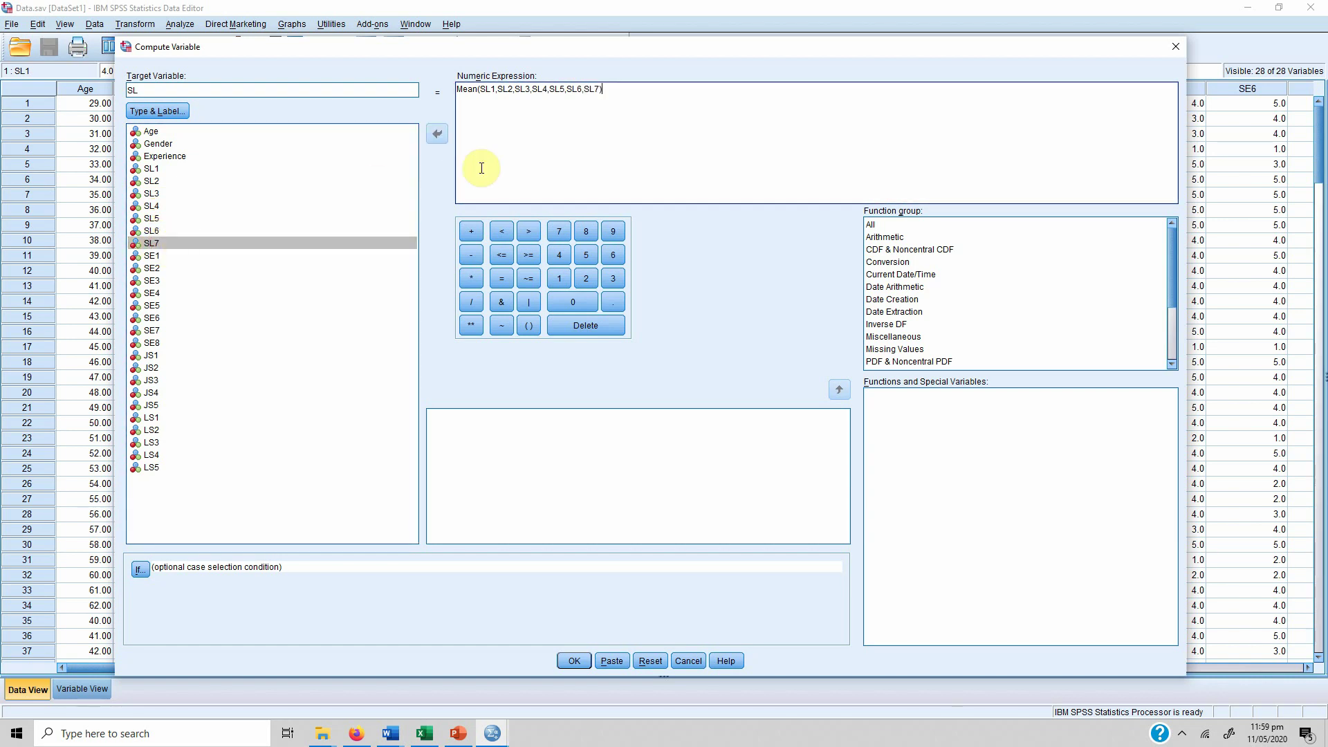
left_click(574, 662)
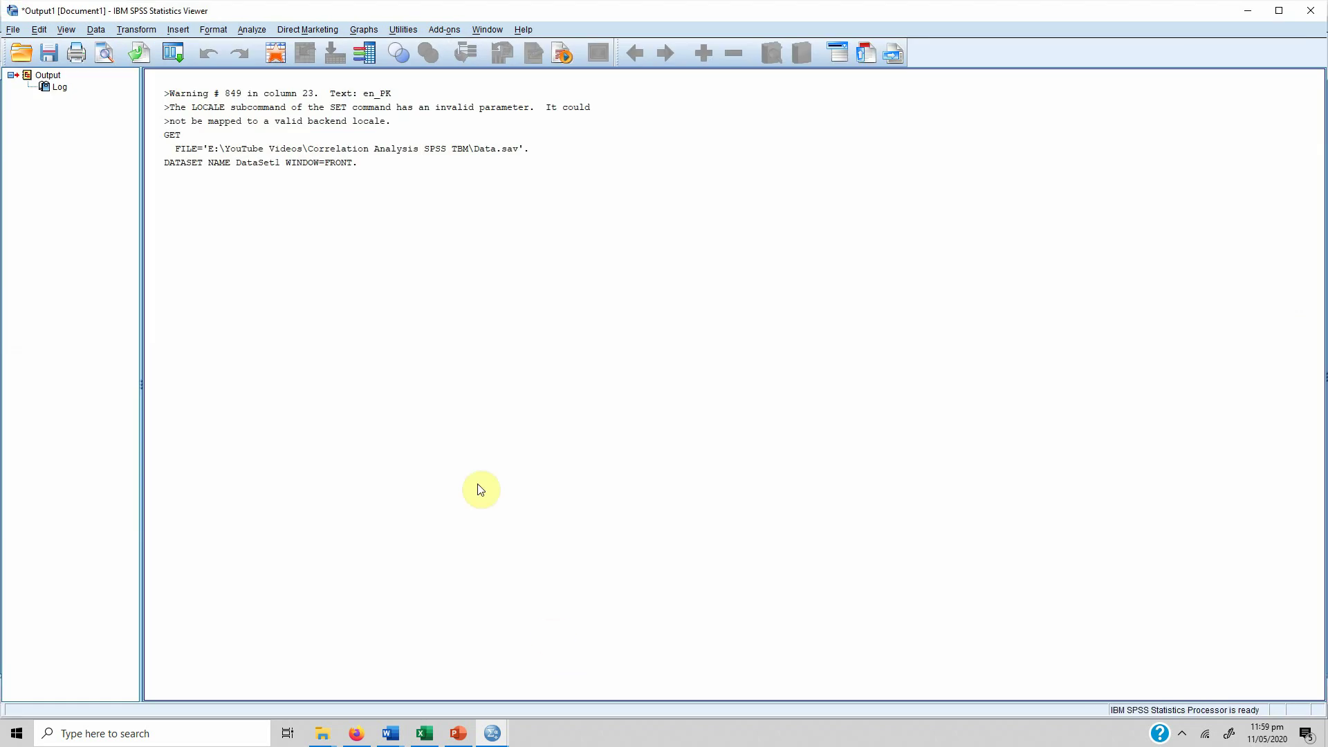
Close the output viewer without saving and check the computed SL variable in the variable definitions
left_click(1311, 10)
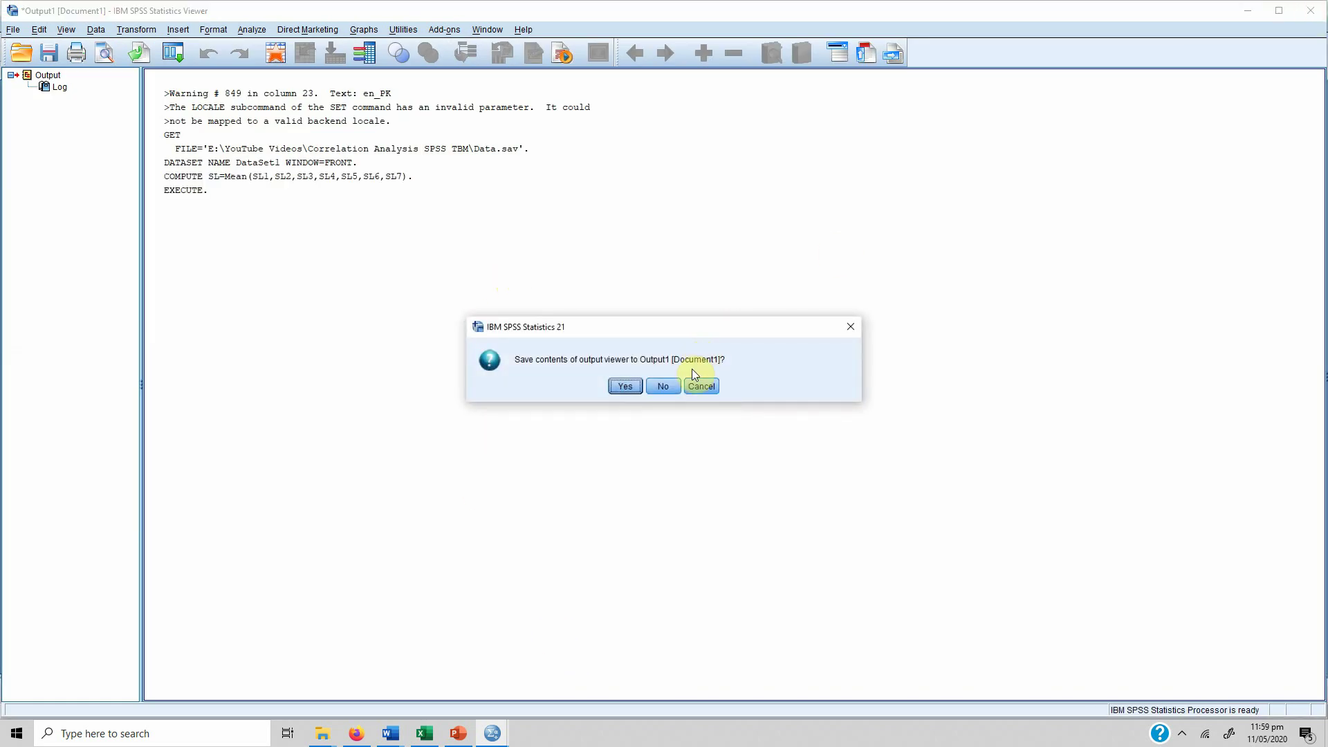
left_click(664, 387)
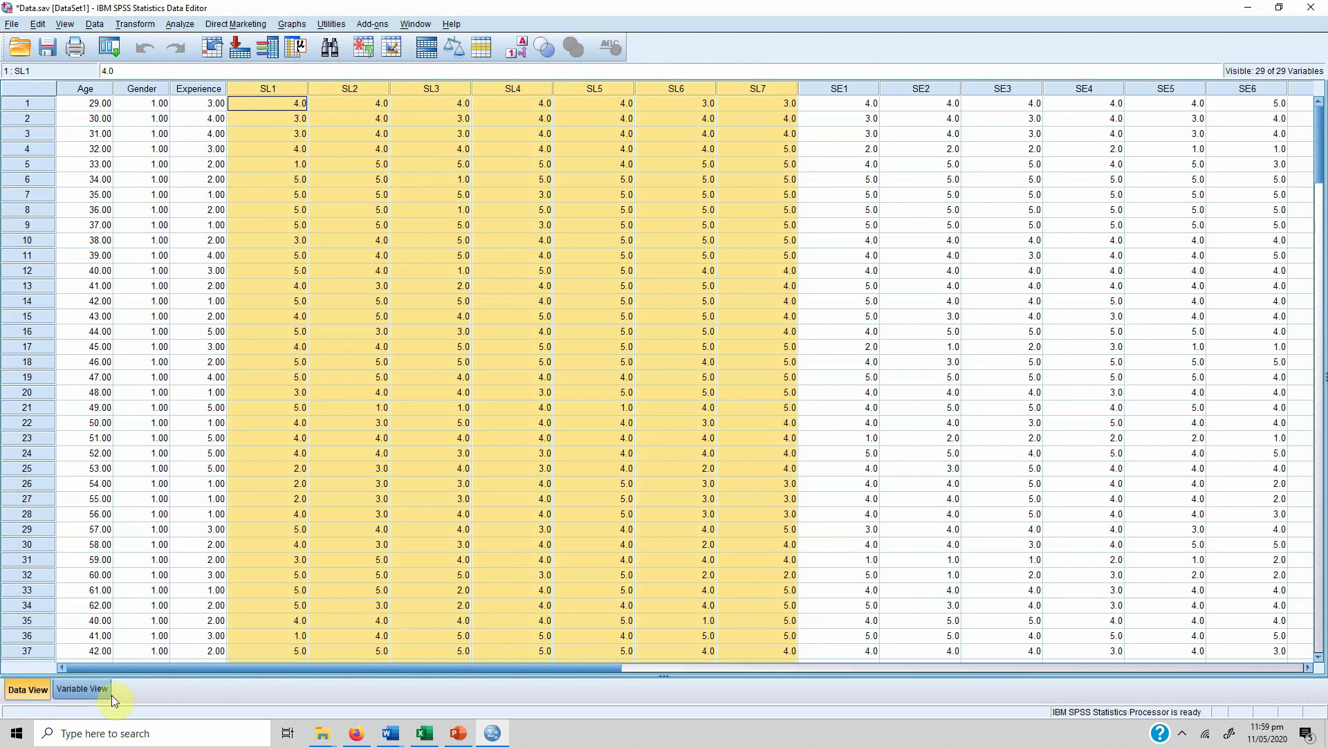
left_click(104, 691)
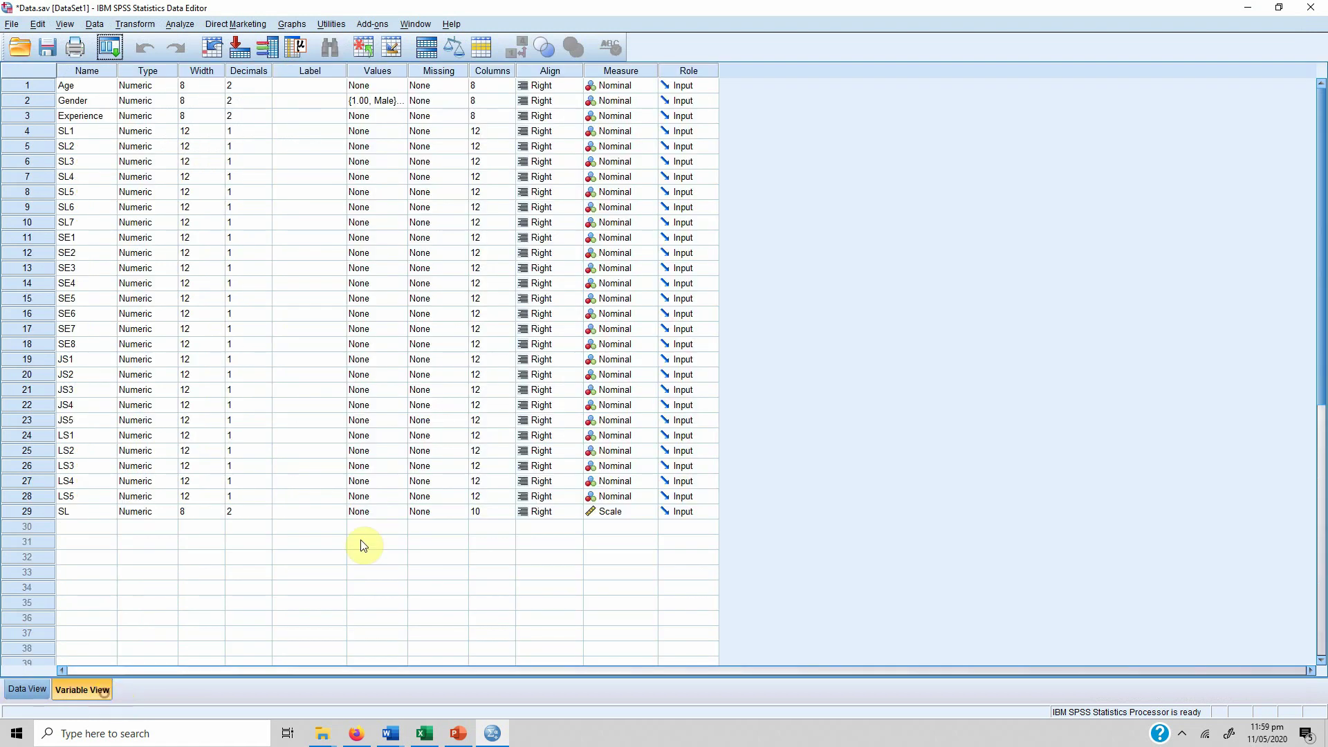
left_click(39, 512)
left_click(20, 690)
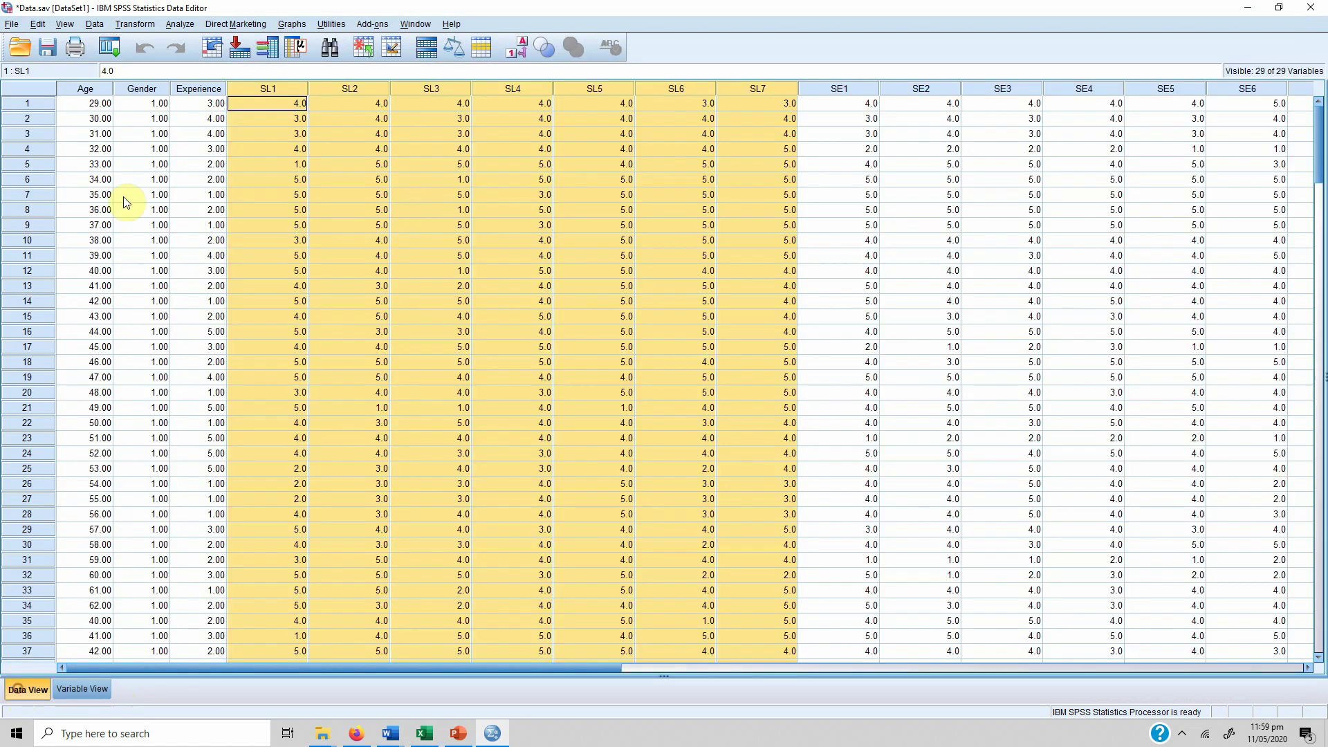
Start another computed variable with target name SE and clear the SL items from inside the Mean parentheses
left_click(135, 24)
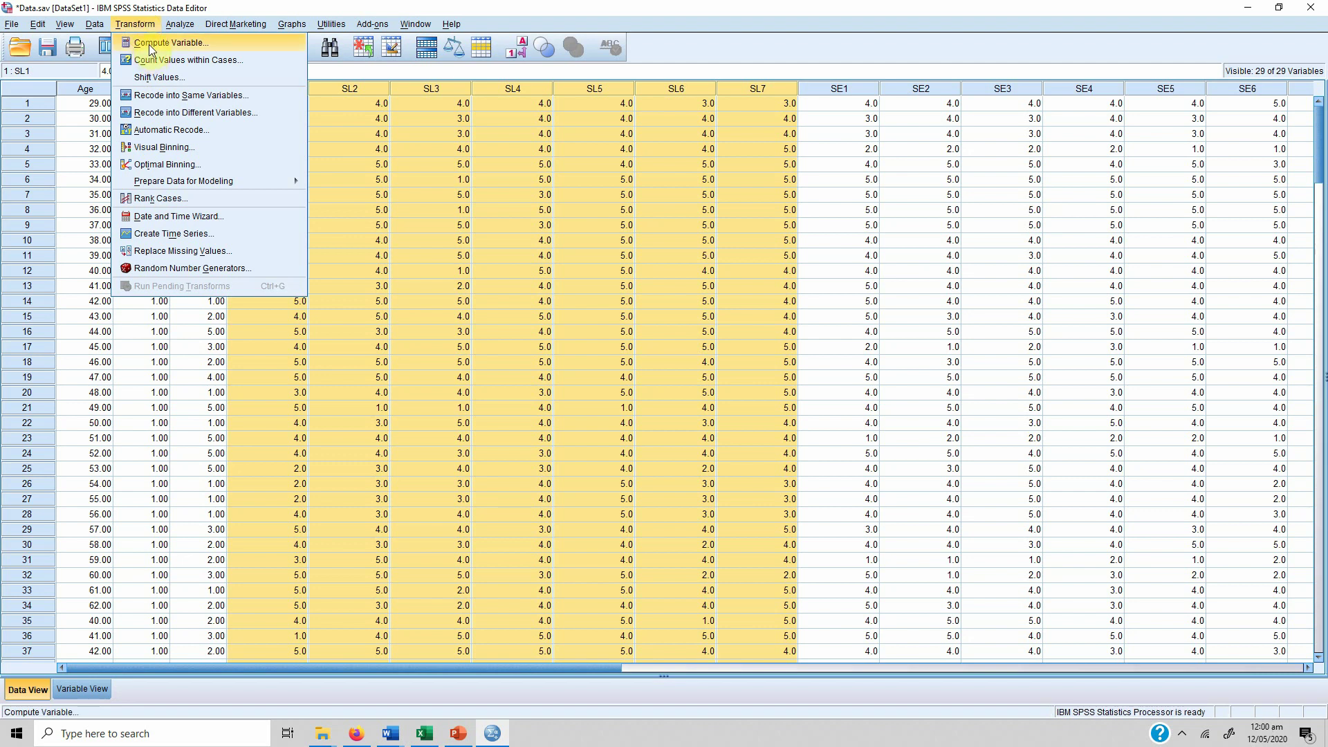
left_click(153, 43)
type("SE")
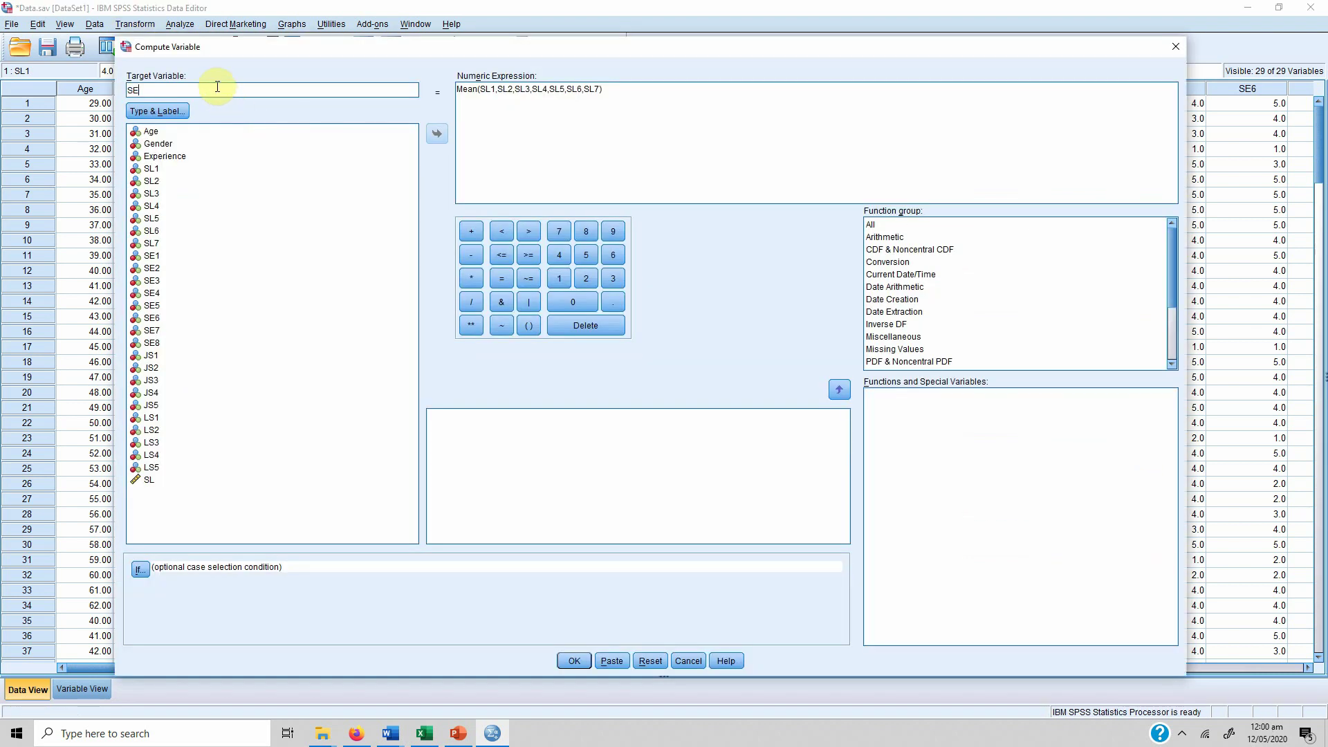
left_click(479, 87)
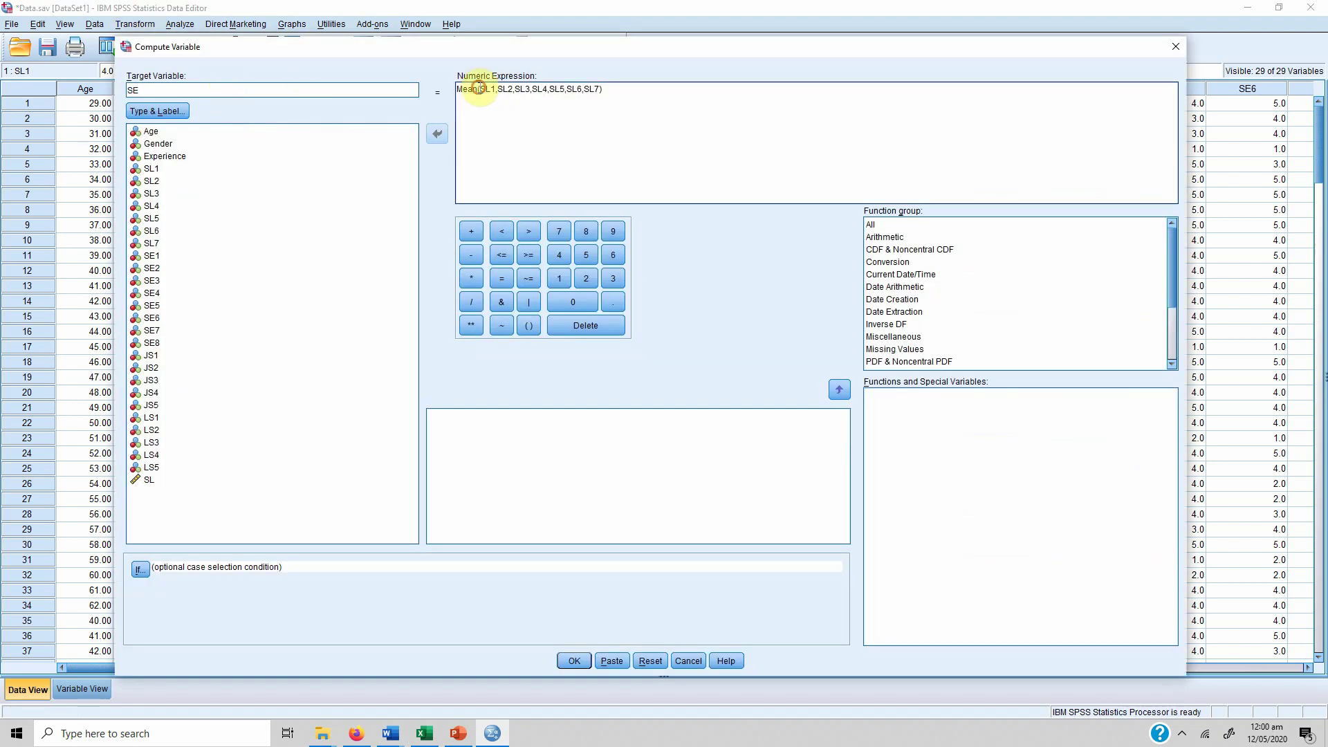
key("shift+End")
key("shift+Left")
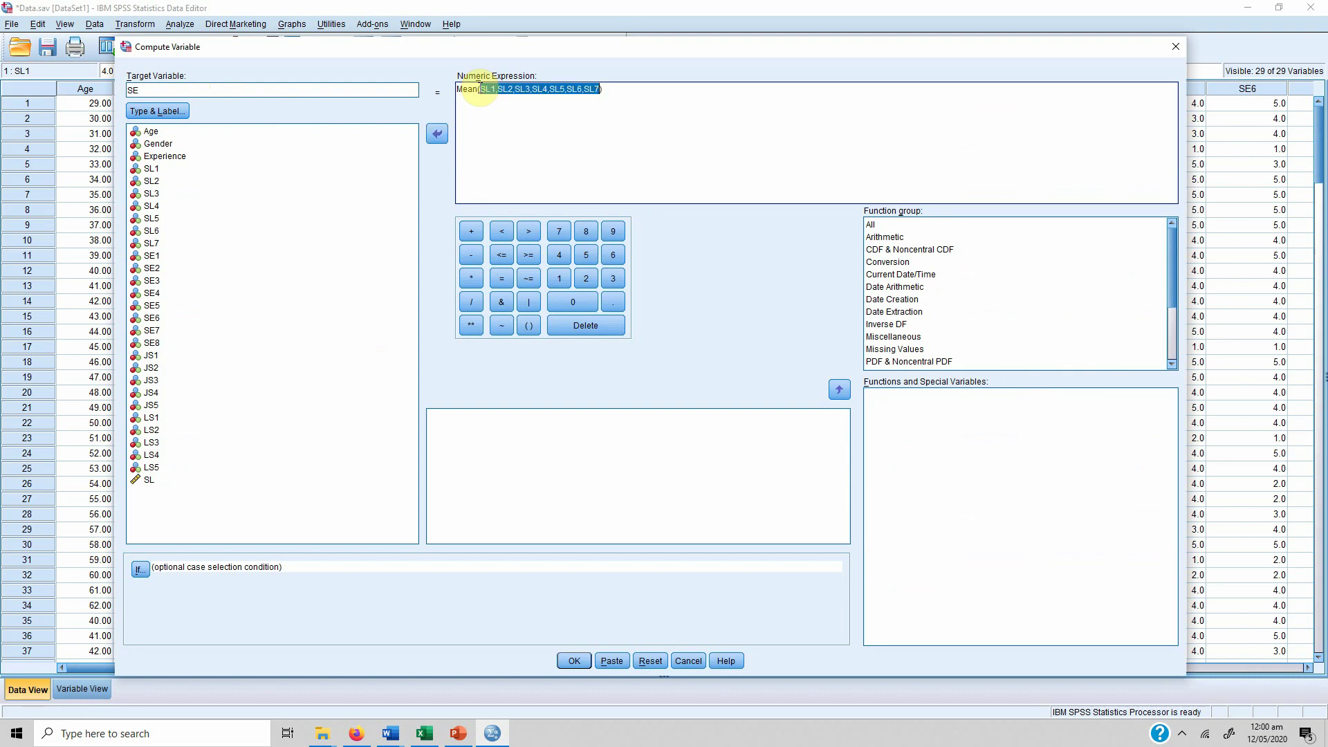
key("BackSpace")
Fill the Mean expression with the items SE1 through SE8, separated by commas, and compute the SE variable
double_click(160, 256)
type(",")
double_click(159, 268)
type(",")
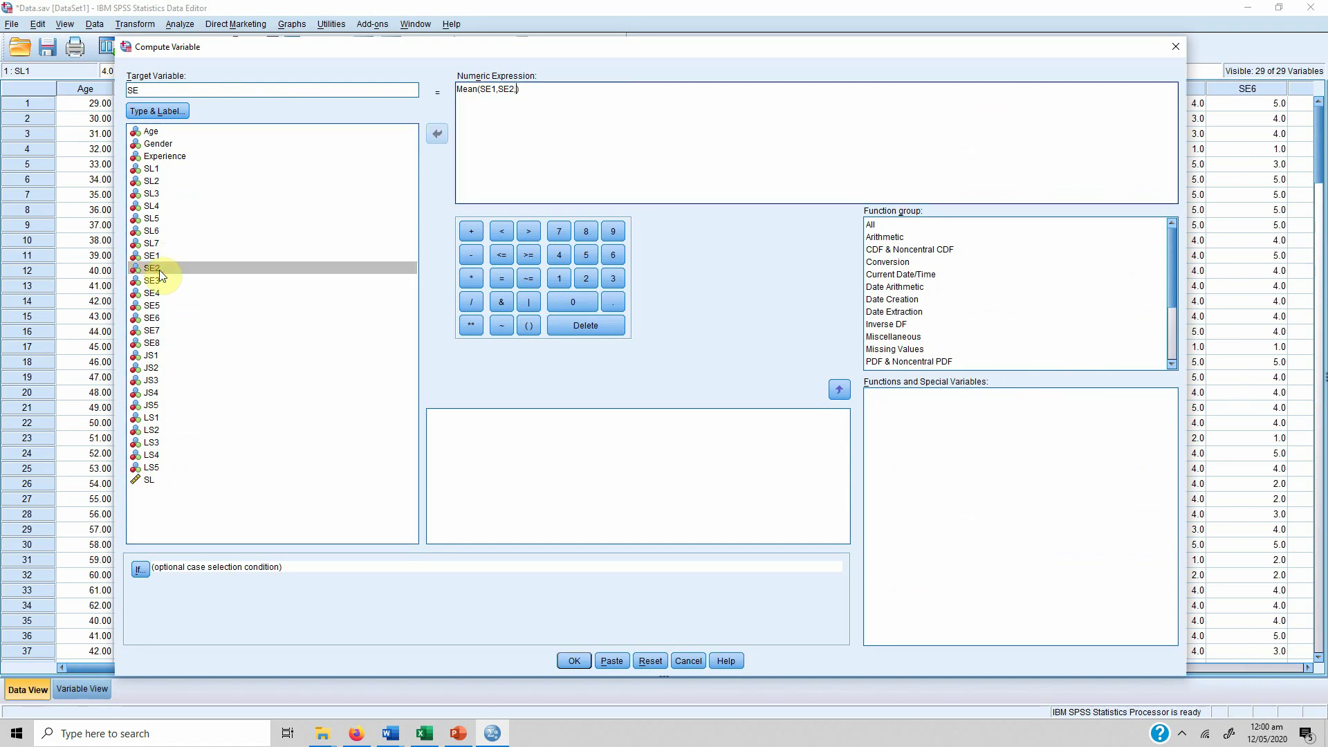
double_click(159, 281)
type(",")
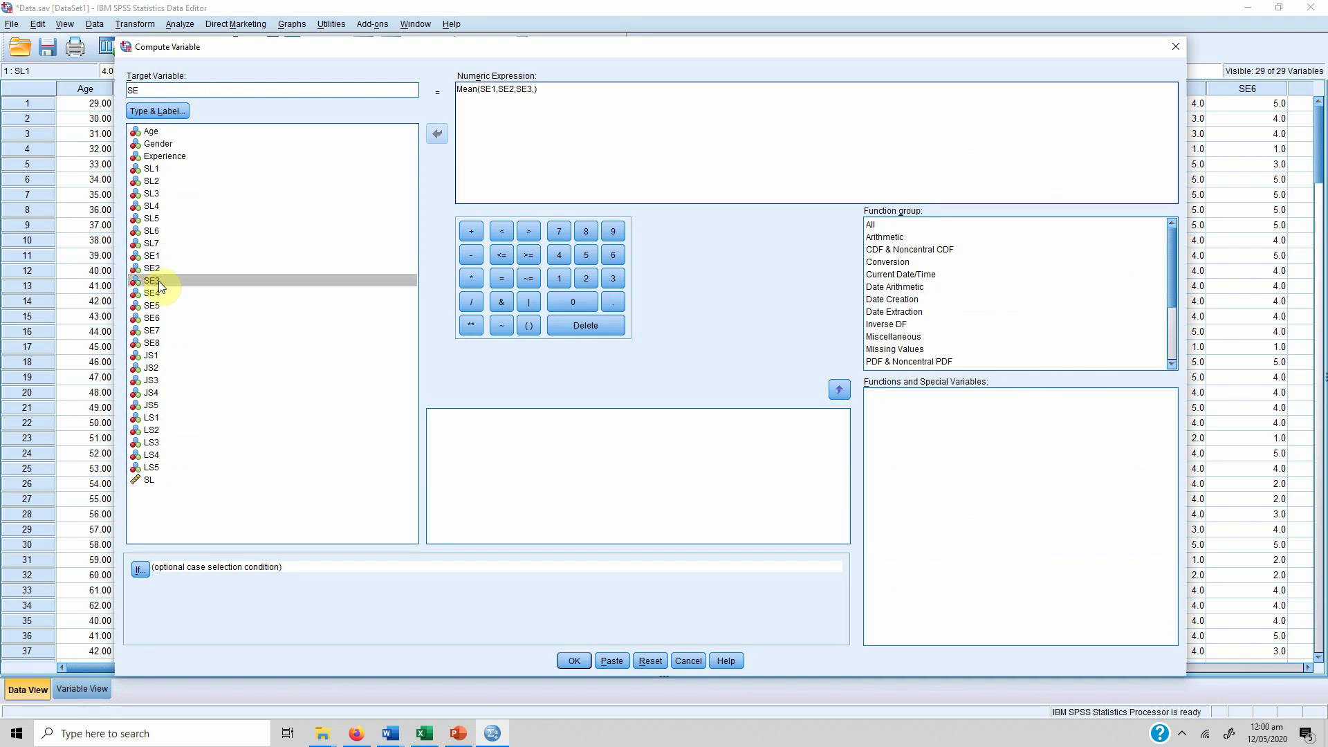
double_click(159, 292)
type(",SE5,")
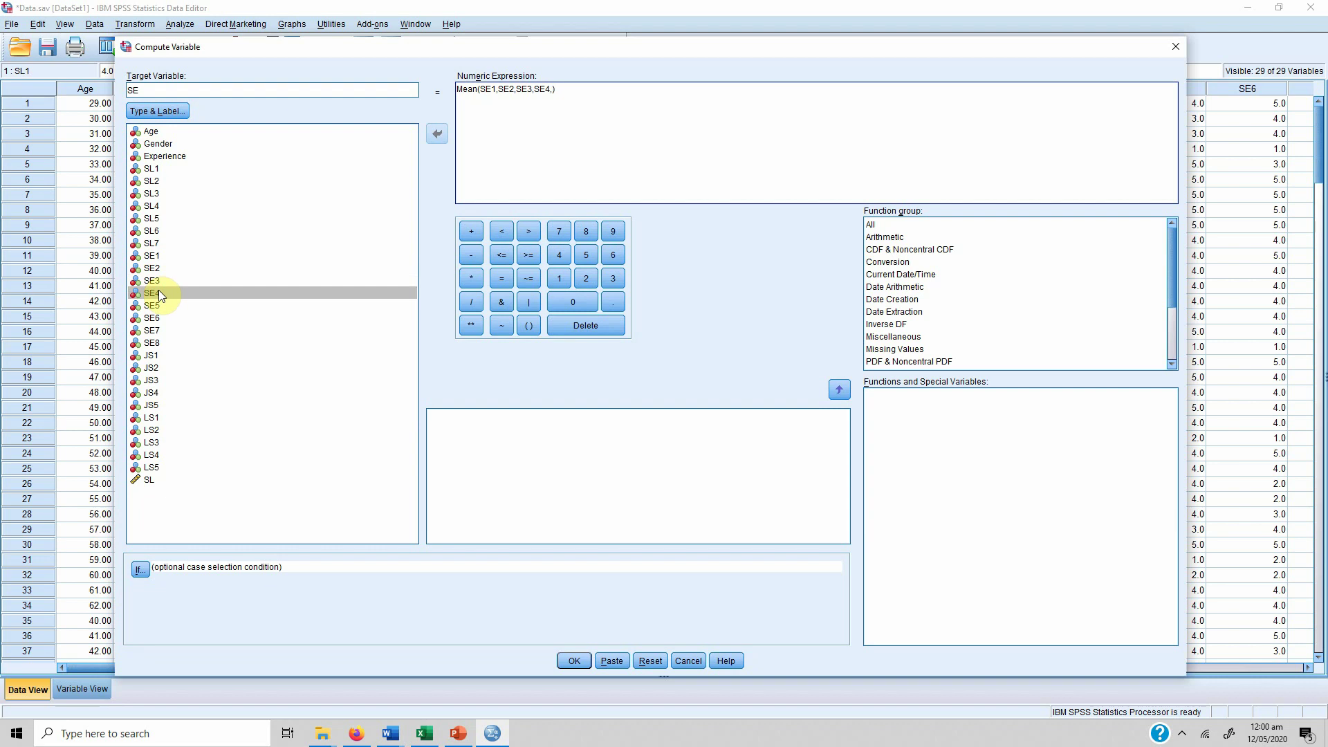
double_click(157, 304)
type(",")
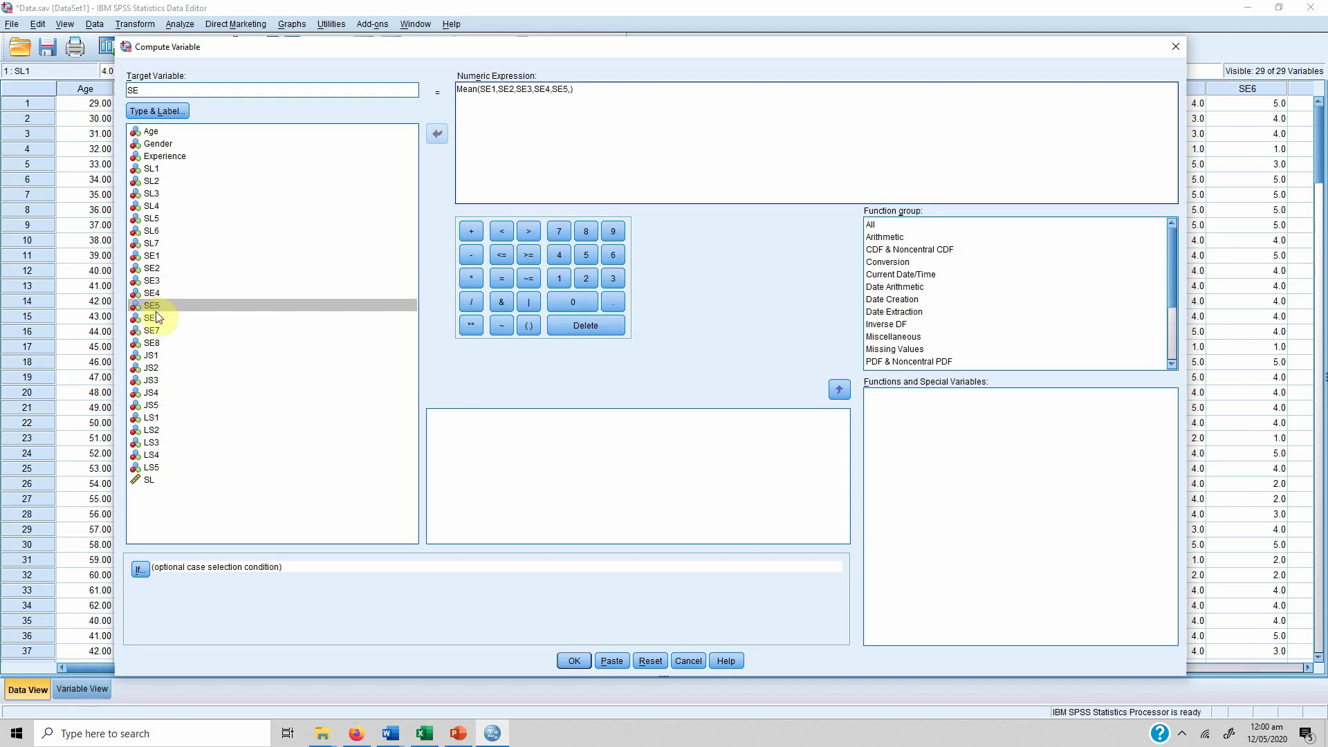
double_click(157, 318)
type(",")
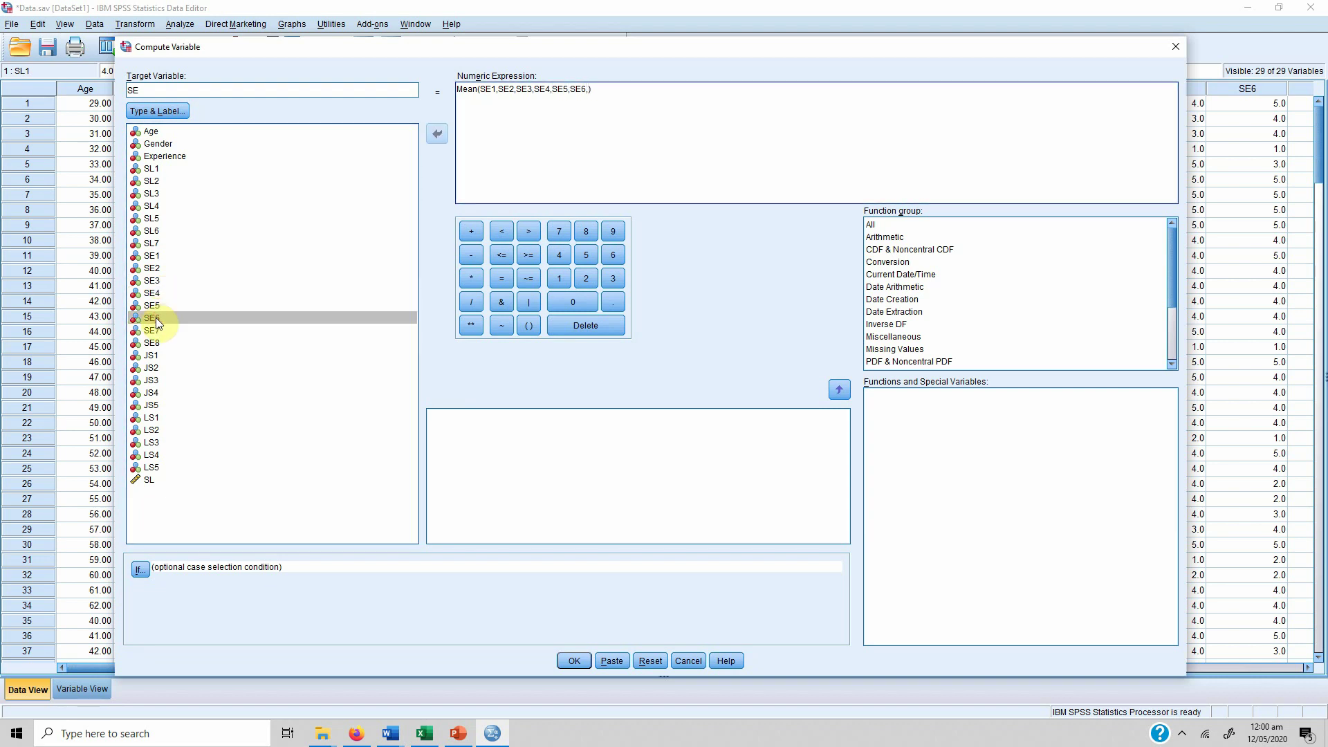
double_click(156, 329)
type(",")
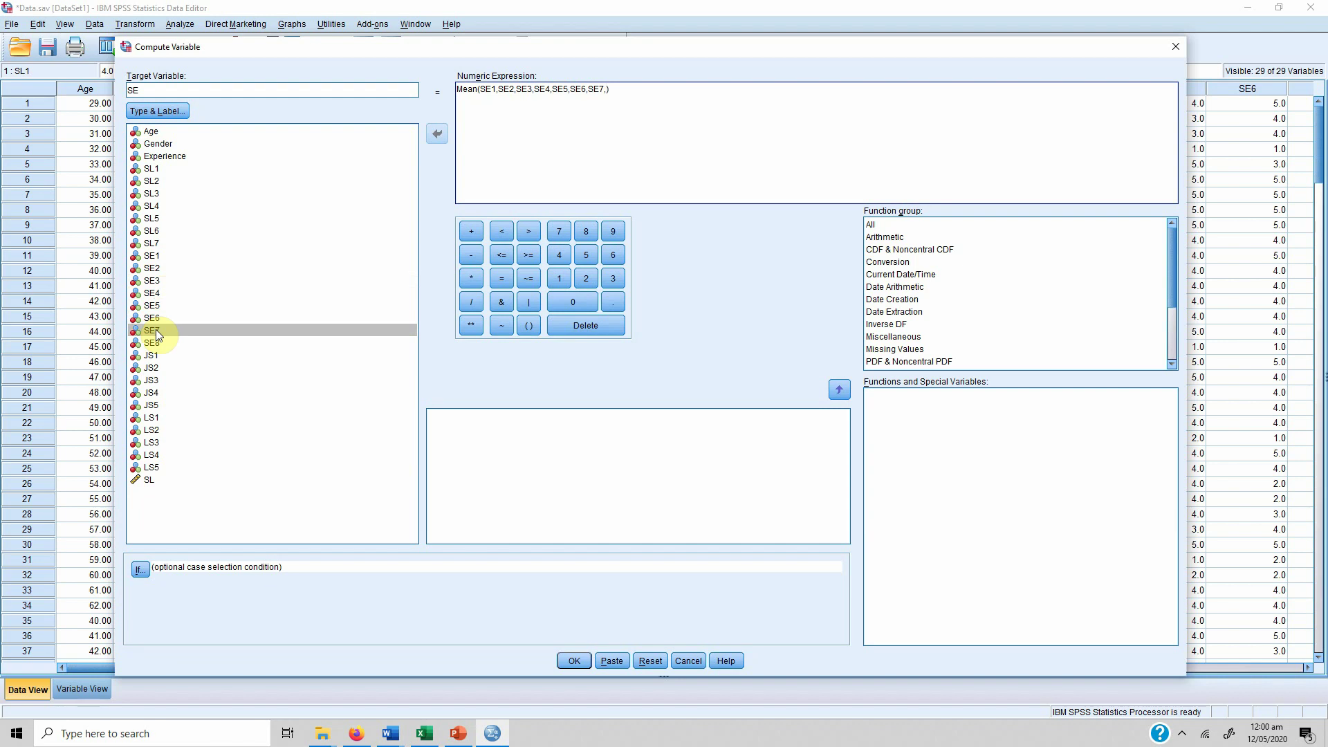
double_click(151, 342)
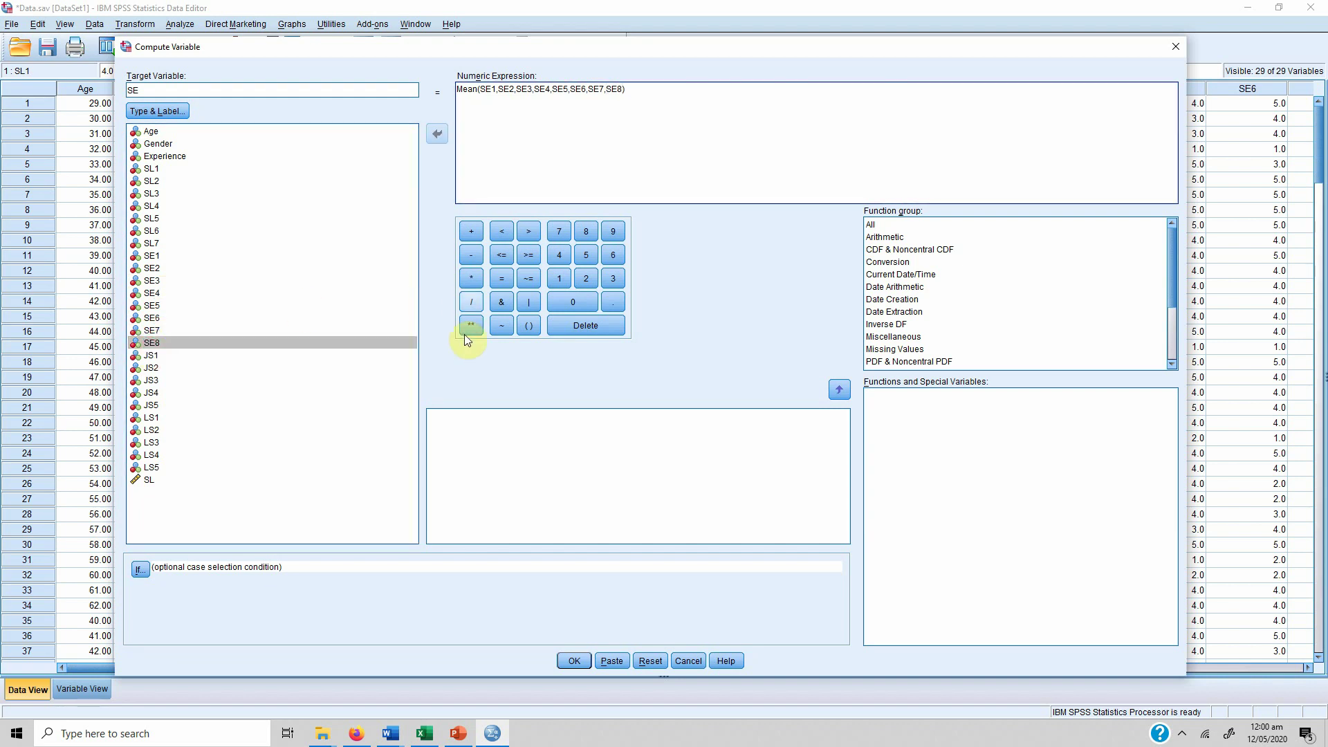
left_click(573, 661)
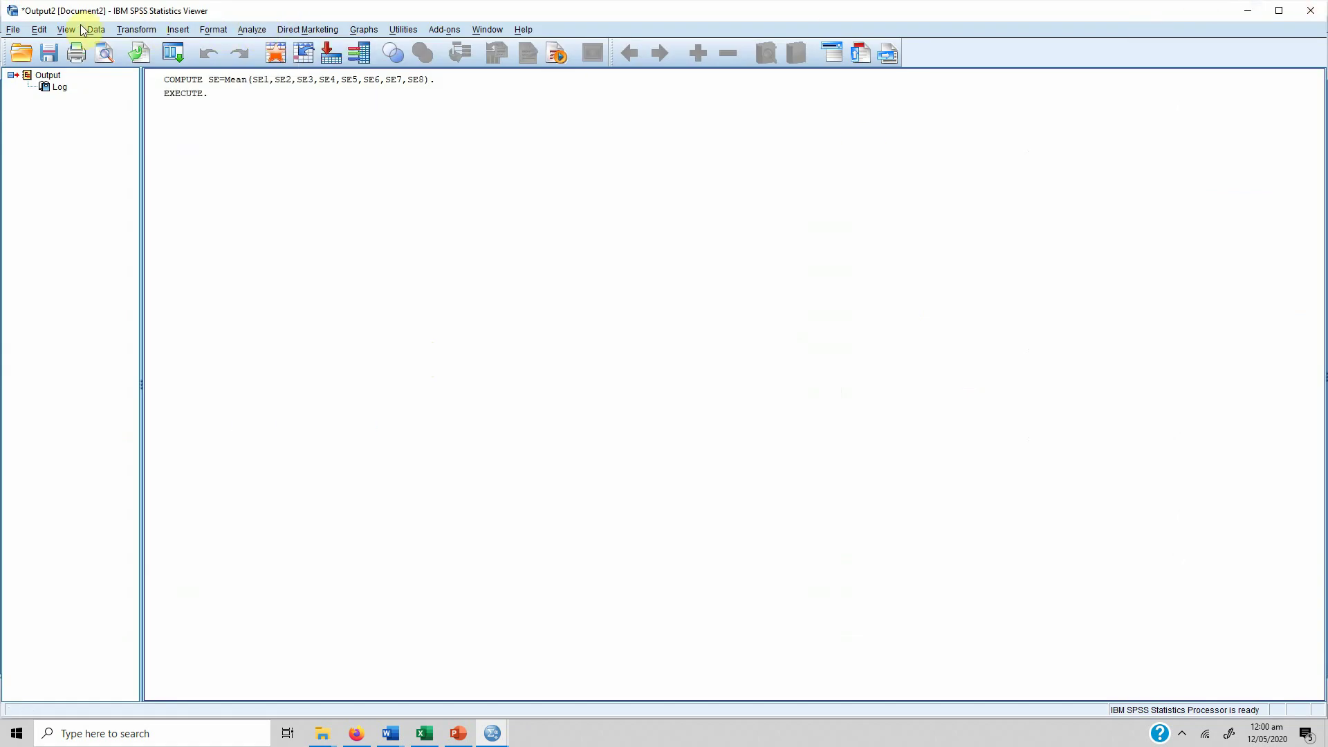
Start a bivariate correlation analysis and add the computed variables SL and SE to its variables
left_click(260, 31)
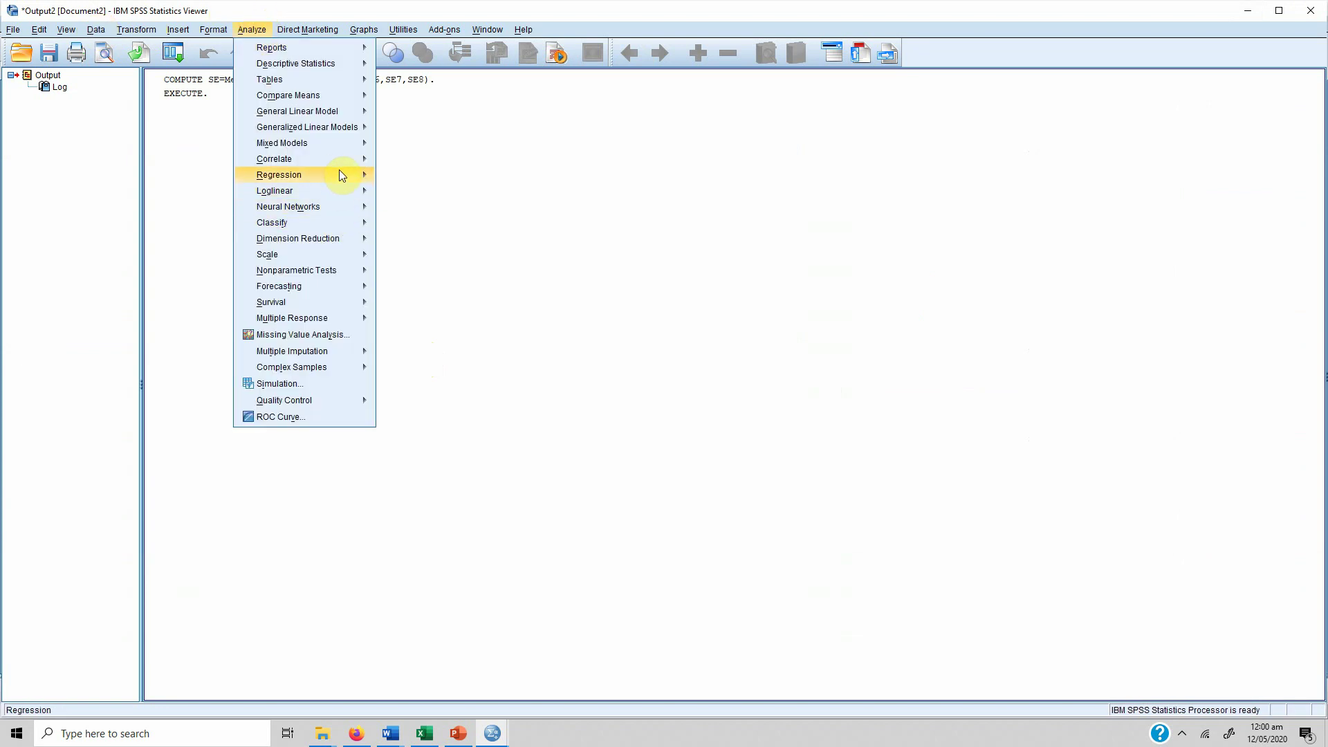
mouse_move(339, 158)
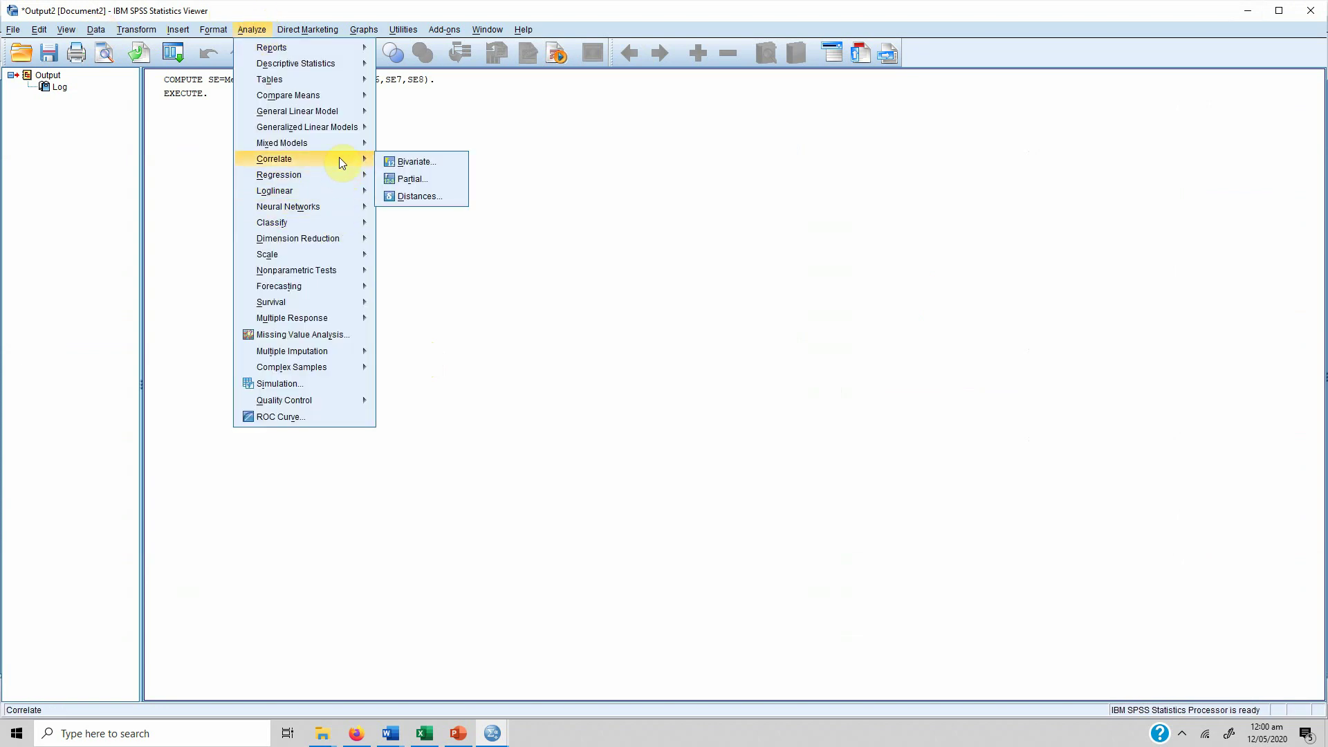
left_click(439, 163)
left_click_drag(611, 284, 611, 360)
left_click(538, 353)
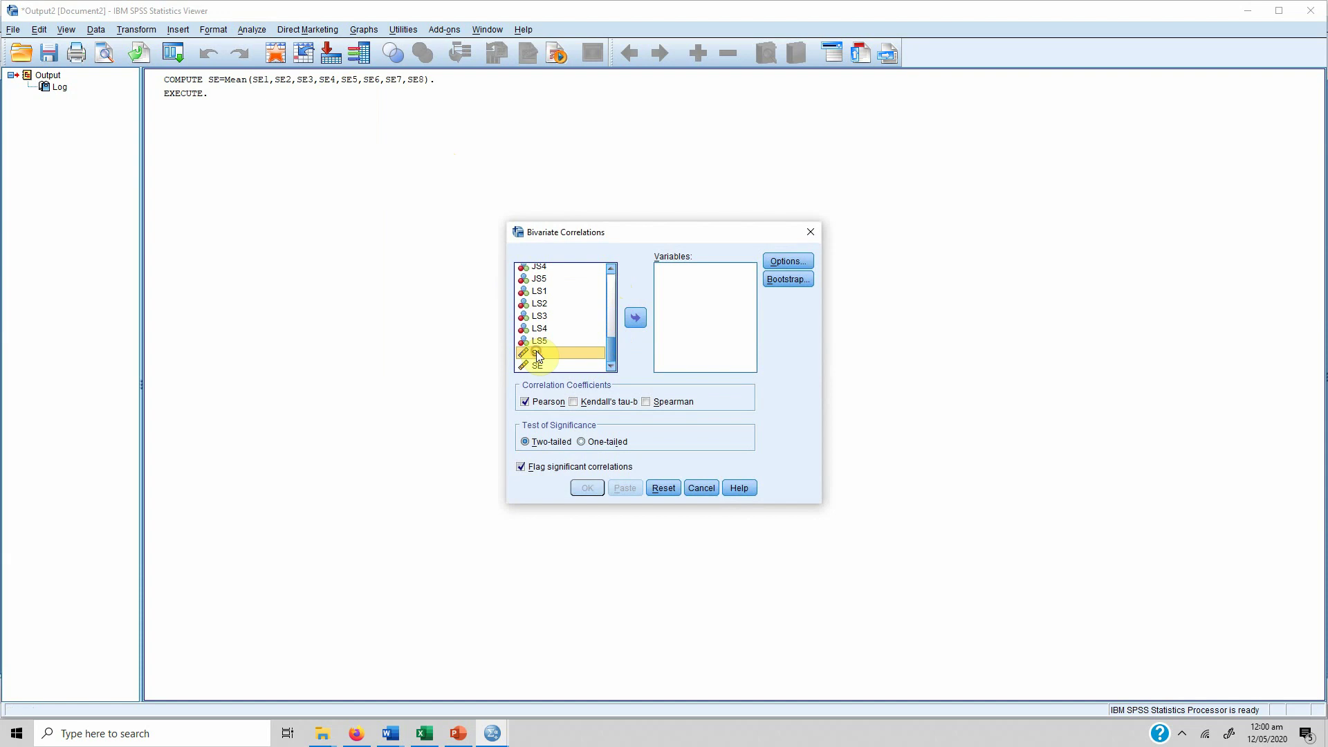
left_click(634, 317)
left_click(536, 365)
left_click(632, 319)
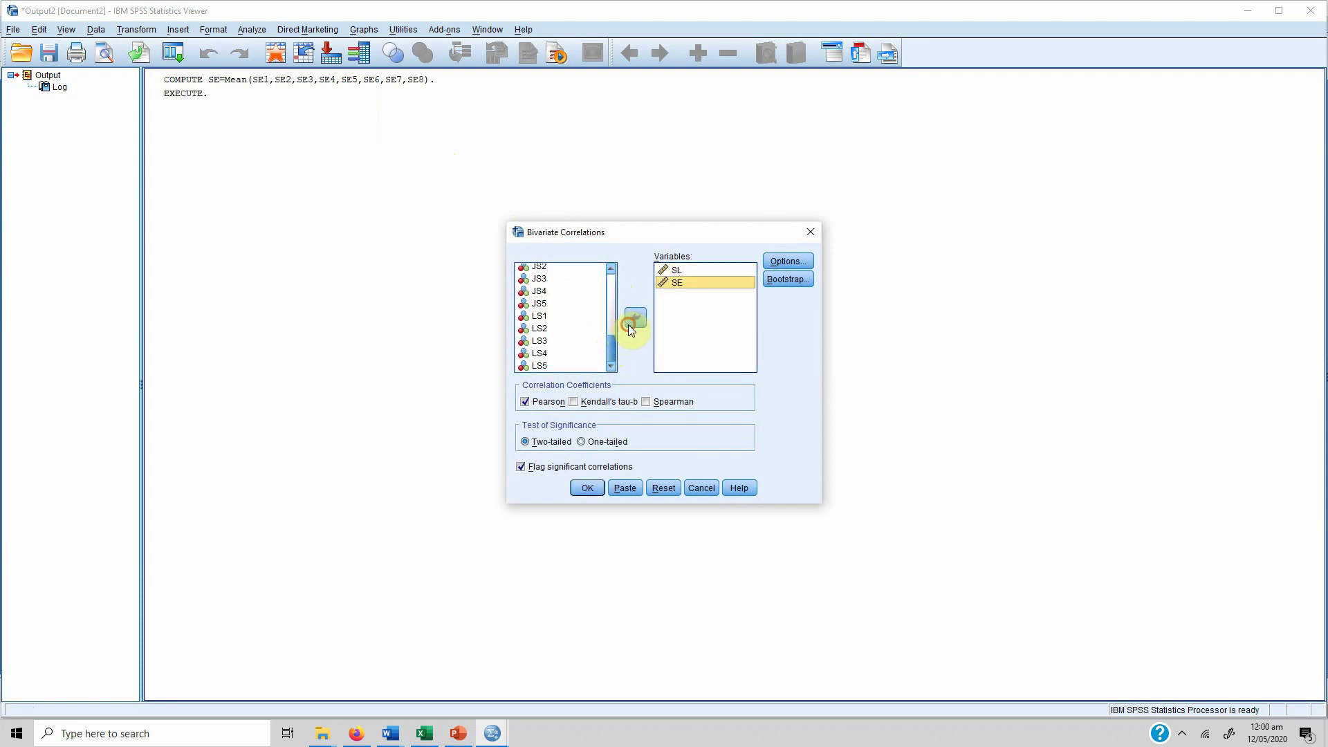
Keep the Pearson coefficient and the two-tailed significance test selected, and run the correlation
left_click(527, 402)
left_click(527, 402)
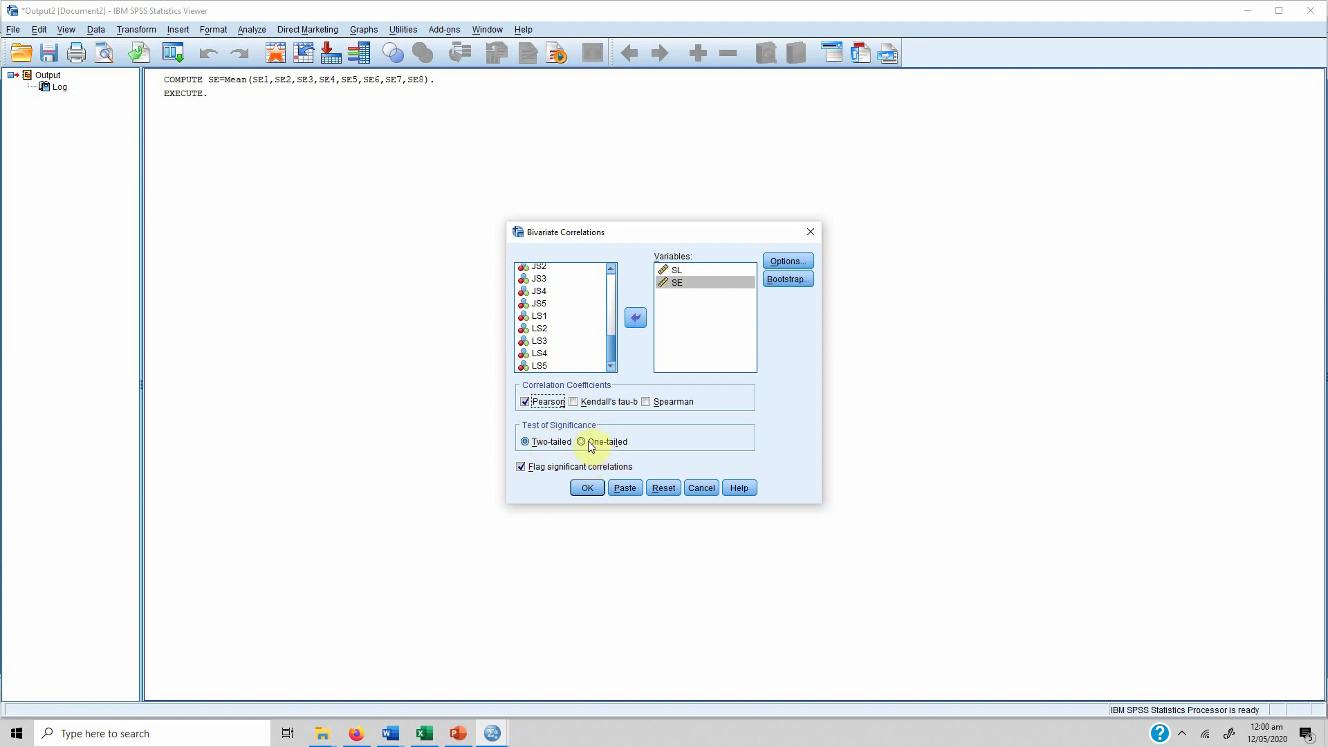
left_click(551, 442)
left_click(588, 488)
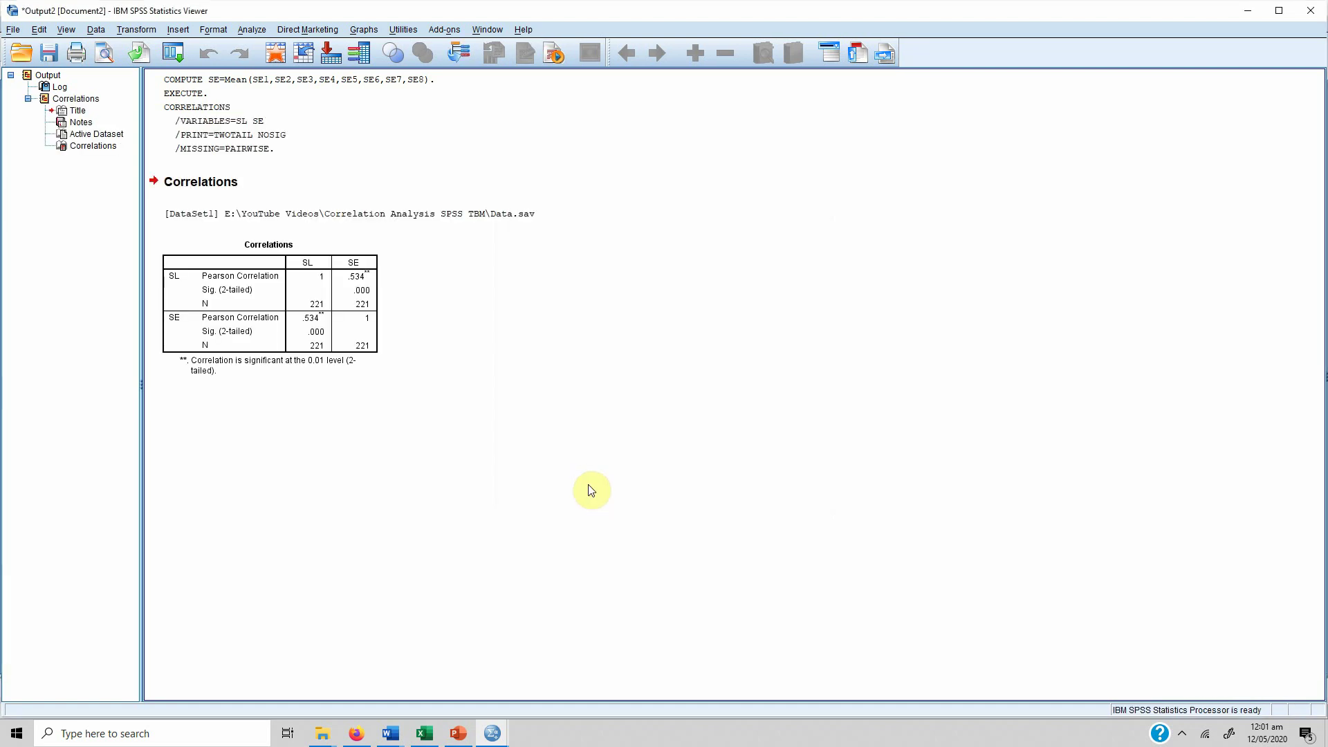
Compare the SL–SE coefficient in the Correlations table with the interpretation table in the PowerPoint presentation, and return to the SPSS output
left_click(252, 302)
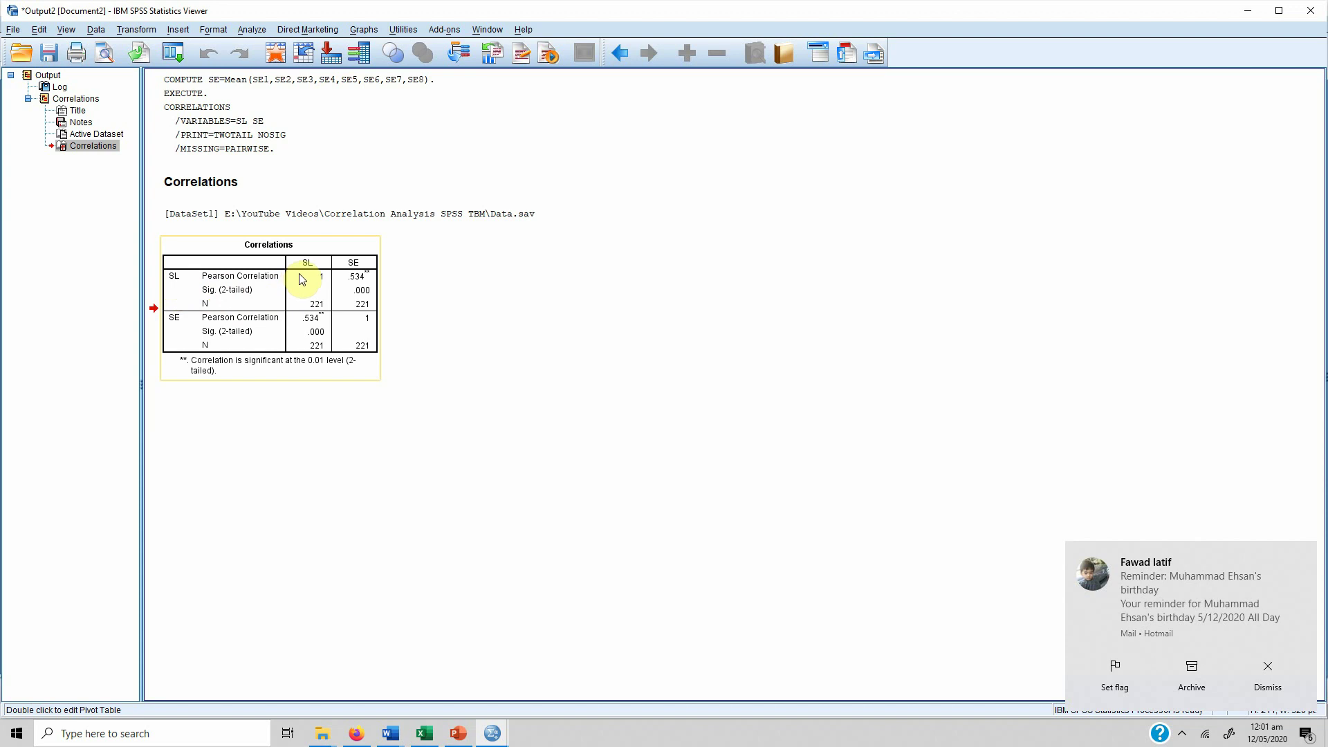
left_click(1302, 558)
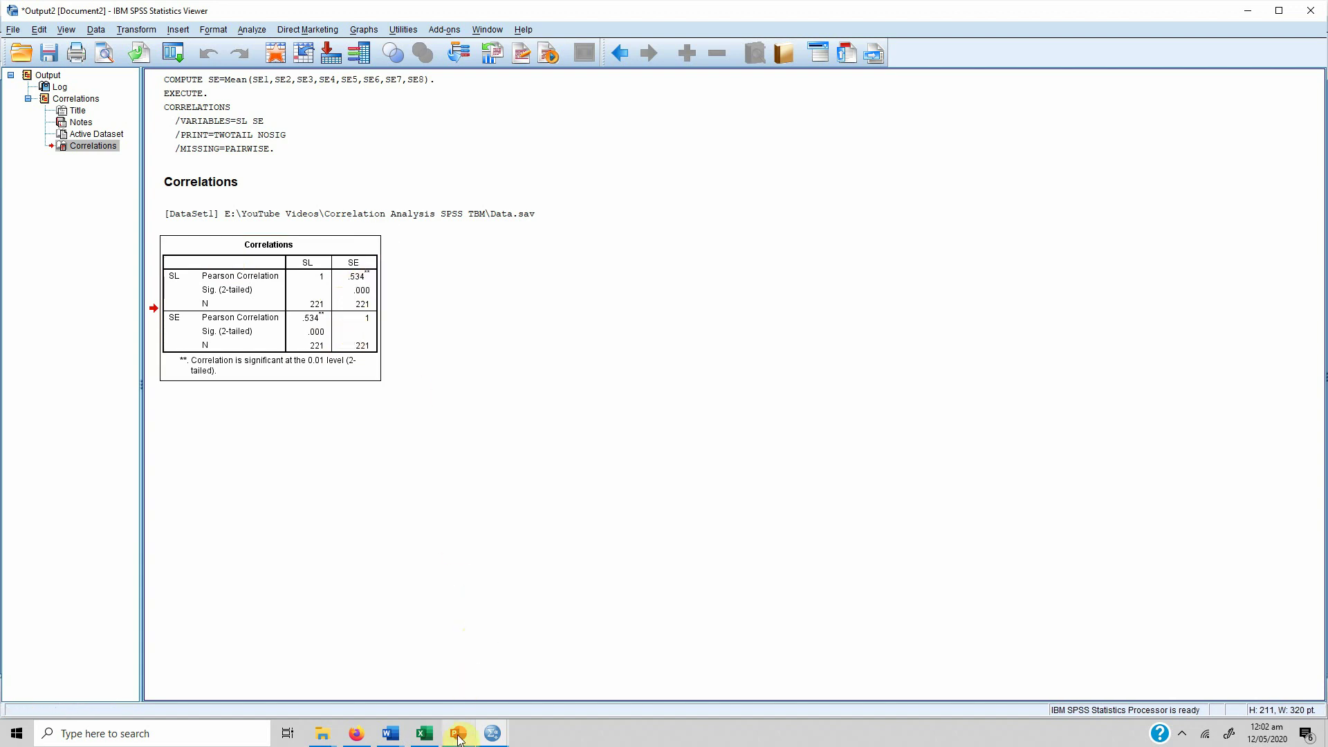
mouse_move(458, 737)
left_click(454, 689)
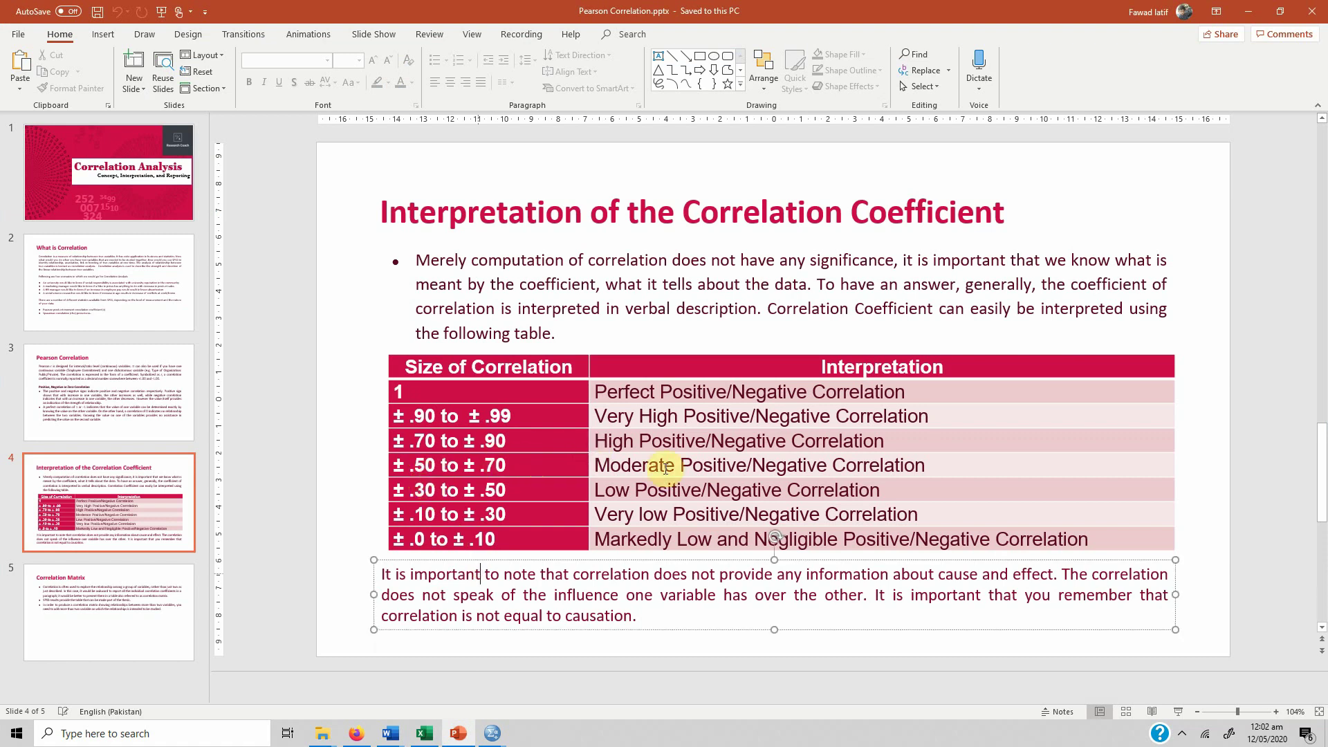
left_click(769, 470)
mouse_move(486, 727)
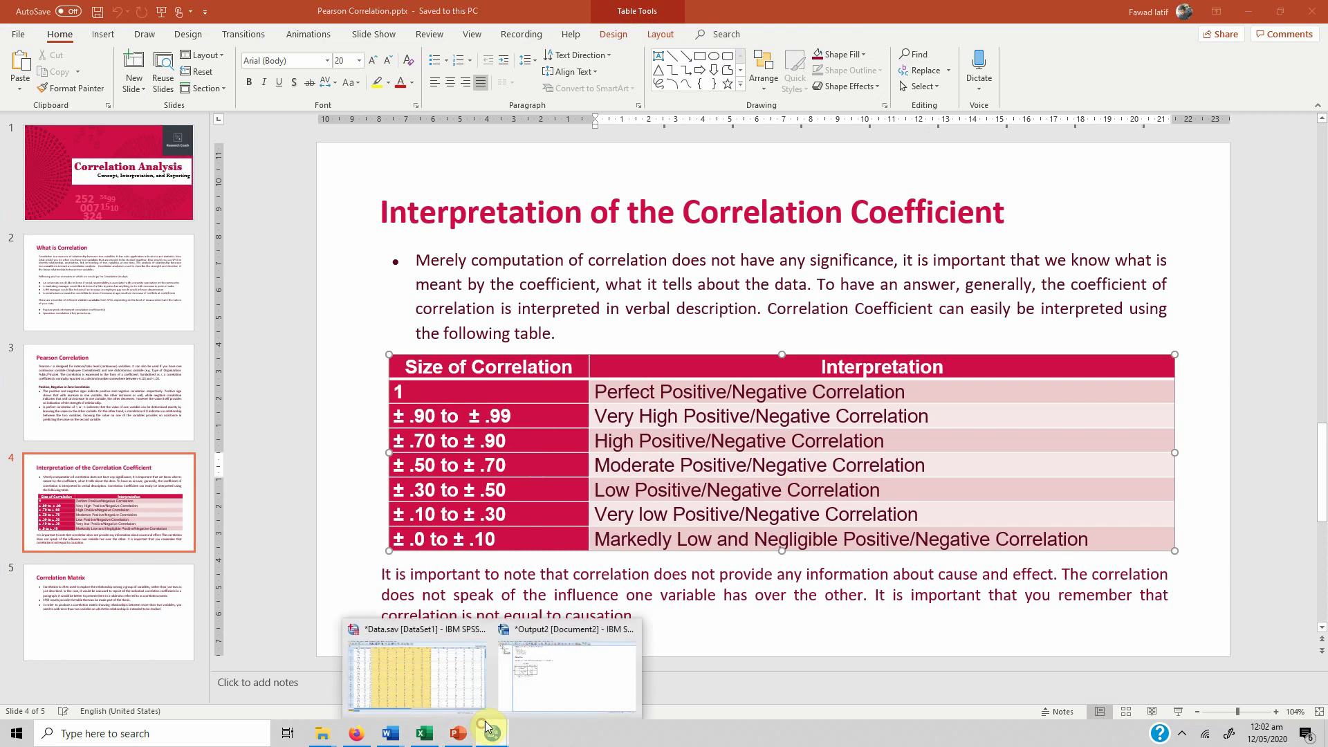
left_click(521, 678)
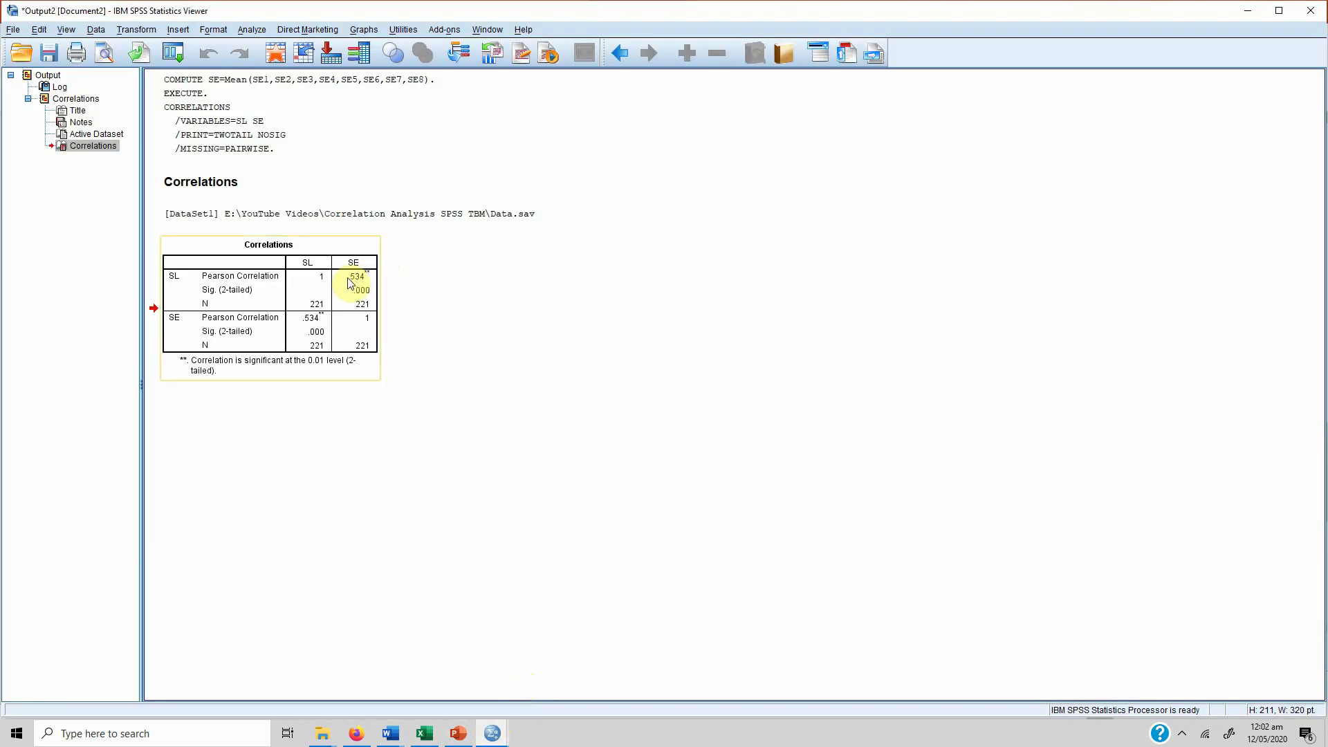
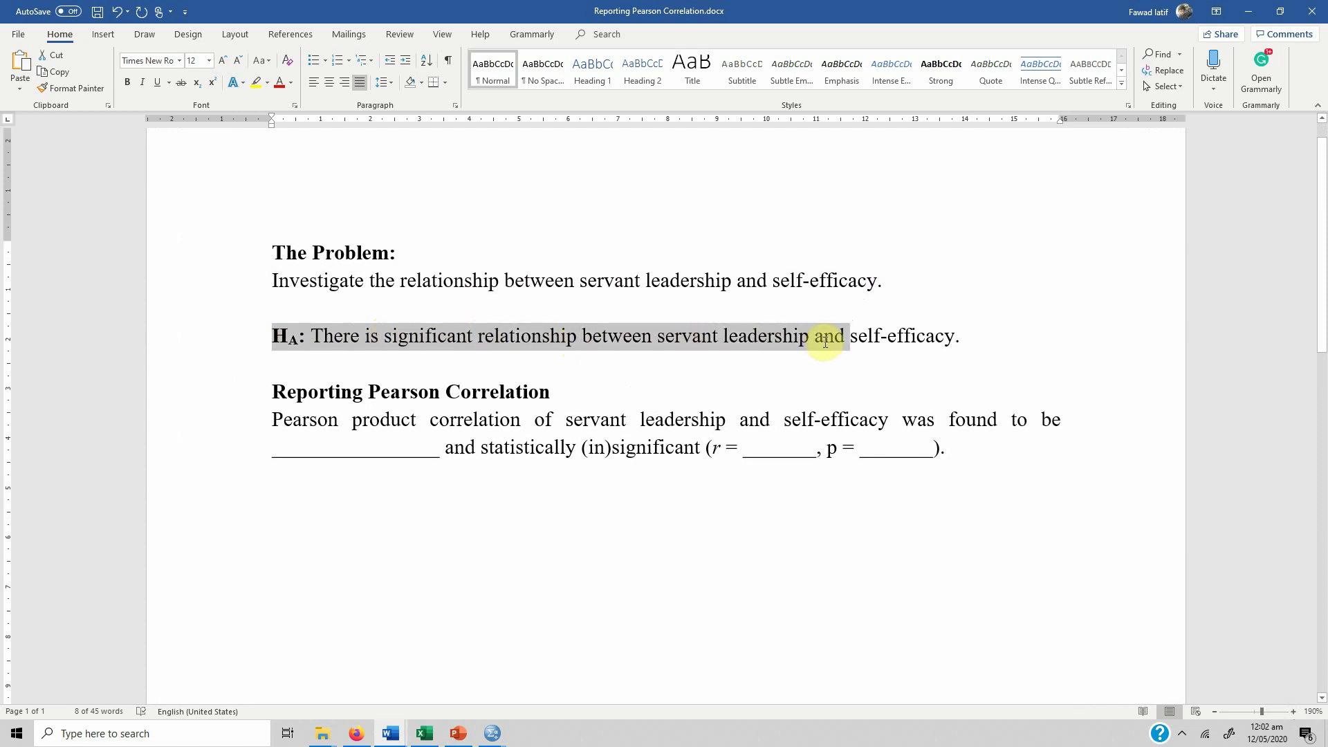
In the Word report, delete the first underscore blank and the "and" after it from the Pearson correlation sentence
left_click(272, 420)
left_click_drag(274, 420, 1034, 420)
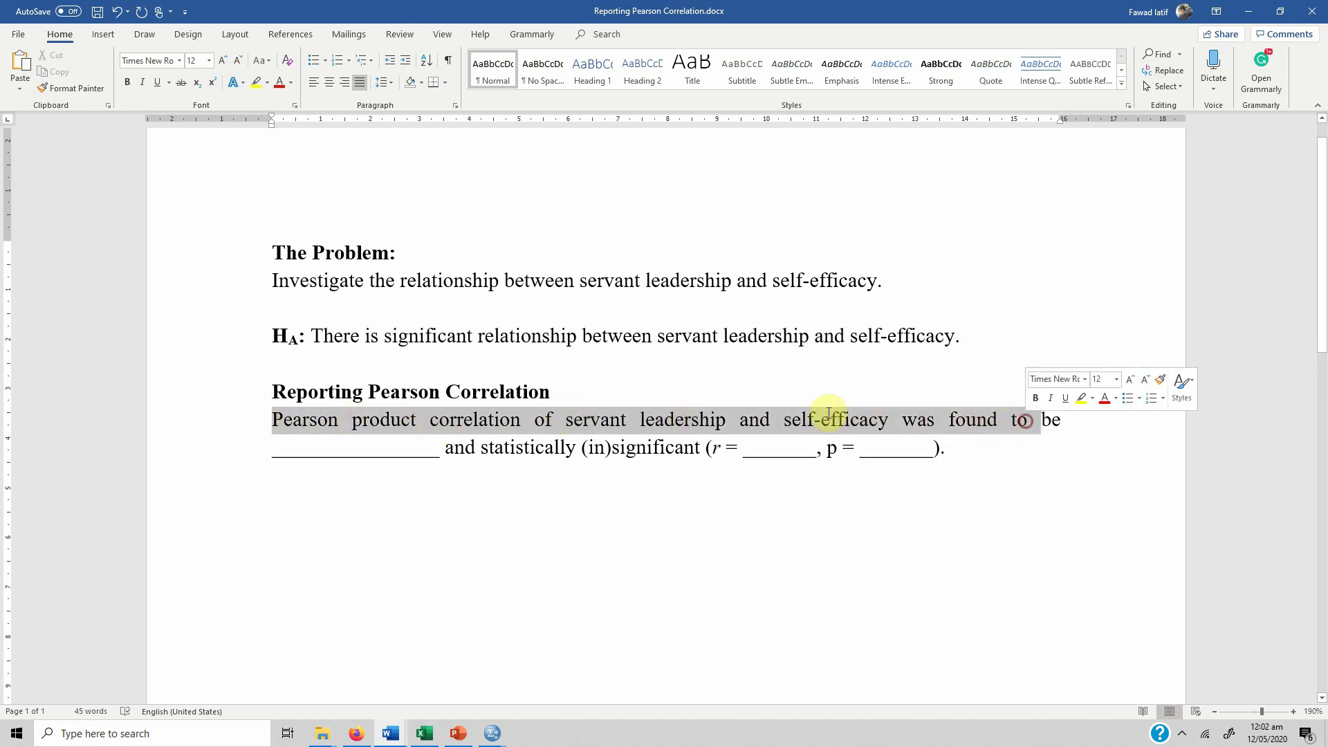
left_click(273, 448)
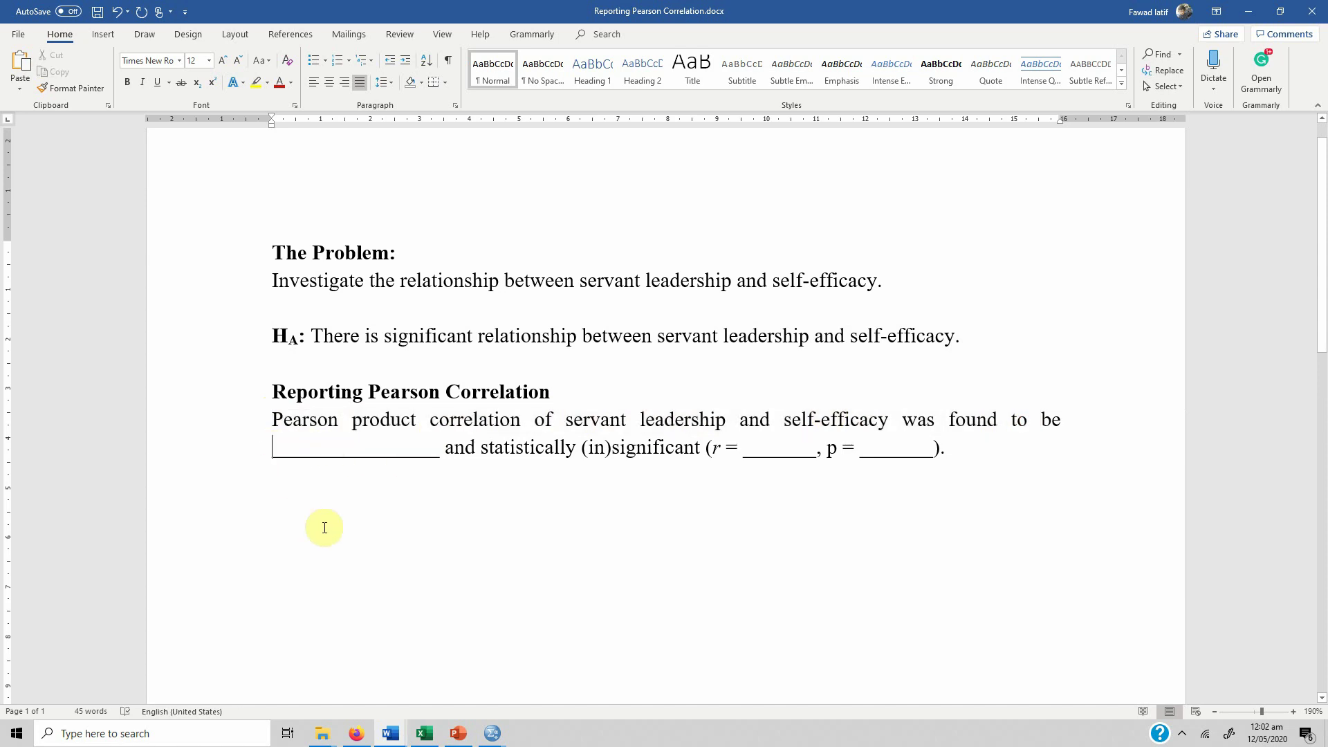
key("shift+Right")
key("shift+Right")
key("shift+Right")
key("shift+Right")
key("shift+Right")
key("shift+Right")
key("shift+Right")
key("shift+Right")
key("shift+Right")
key("shift+Right")
key("shift+Right")
key("shift+Right")
key("shift+Right")
key("shift+Right")
key("shift+Right")
key("shift+Right")
key("shift+Right")
key("shift+Right")
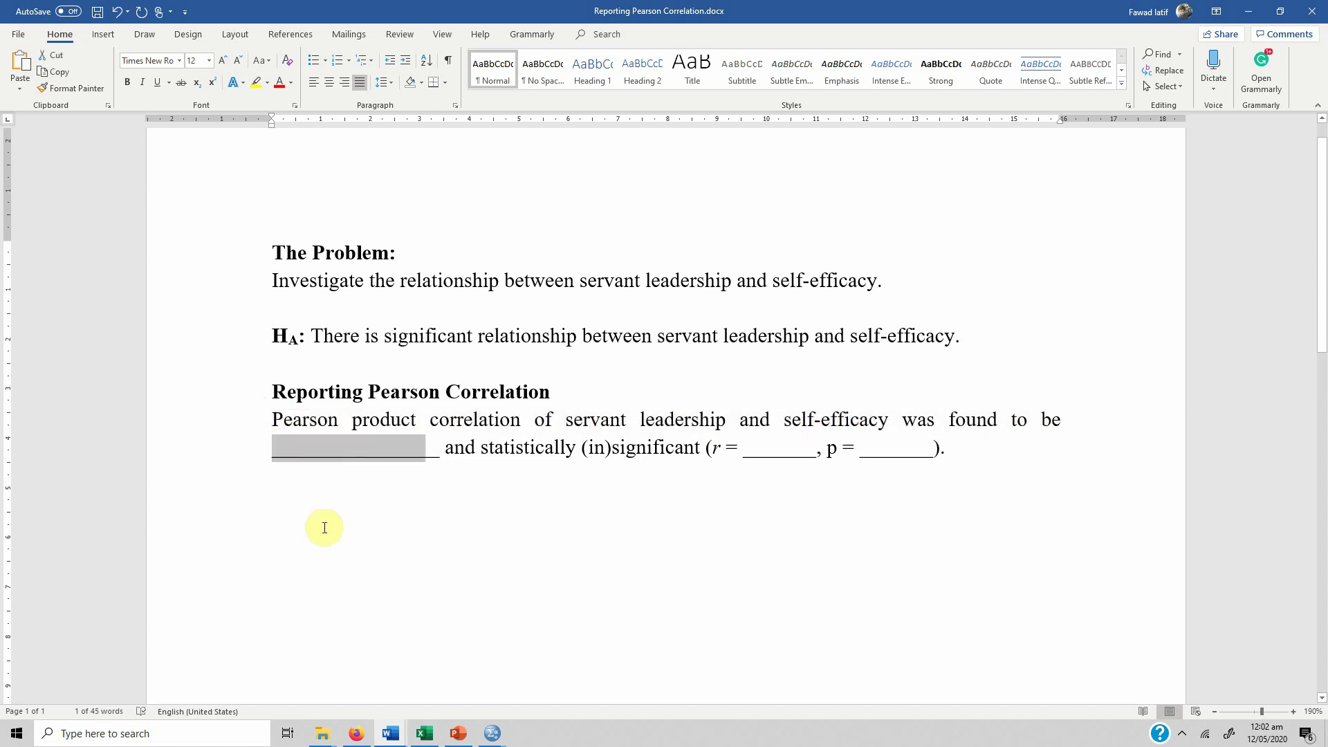
key("shift+Right")
key("shift+Right")
key("shift+Right")
key("shift+Right")
key("Delete")
Remove "(in)" from "(in)significant" in the reporting sentence so that it reads "significant"
key("Right")
key("Right")
key("Right")
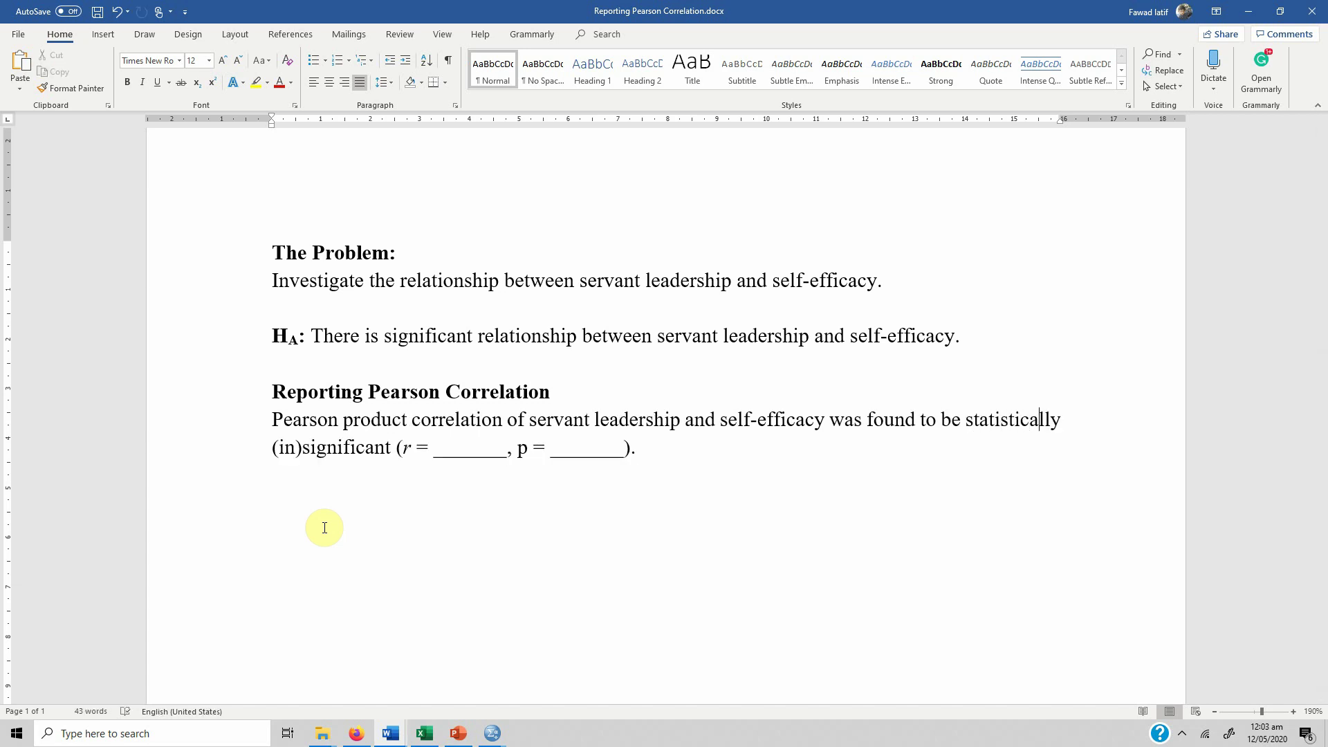
key("Right")
key("Right")
key("shift+Left")
key("shift+Left")
key("shift+Left")
key("shift+Left")
key("Delete")
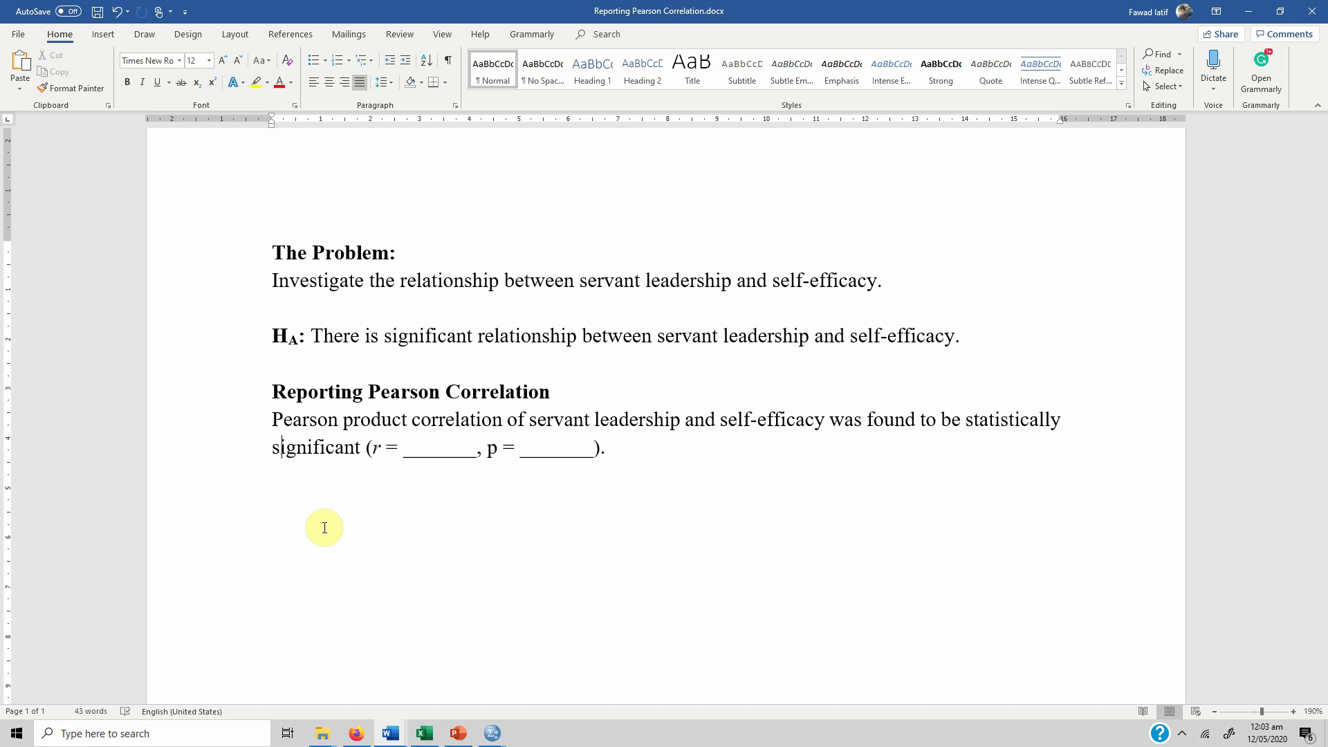
Consult the SPSS correlation output and report r = .534, replacing its blank, and p < .001 in the Word sentence
left_click(489, 733)
left_click(547, 678)
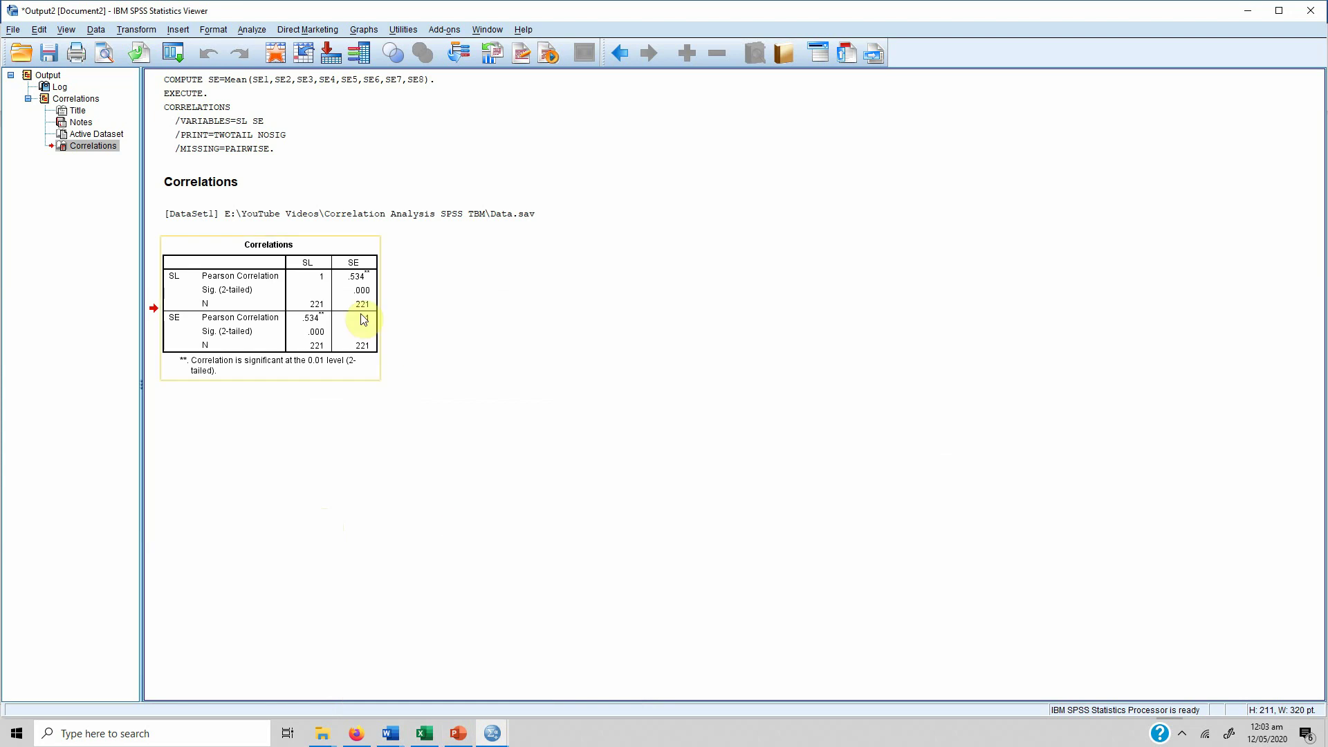
mouse_move(356, 732)
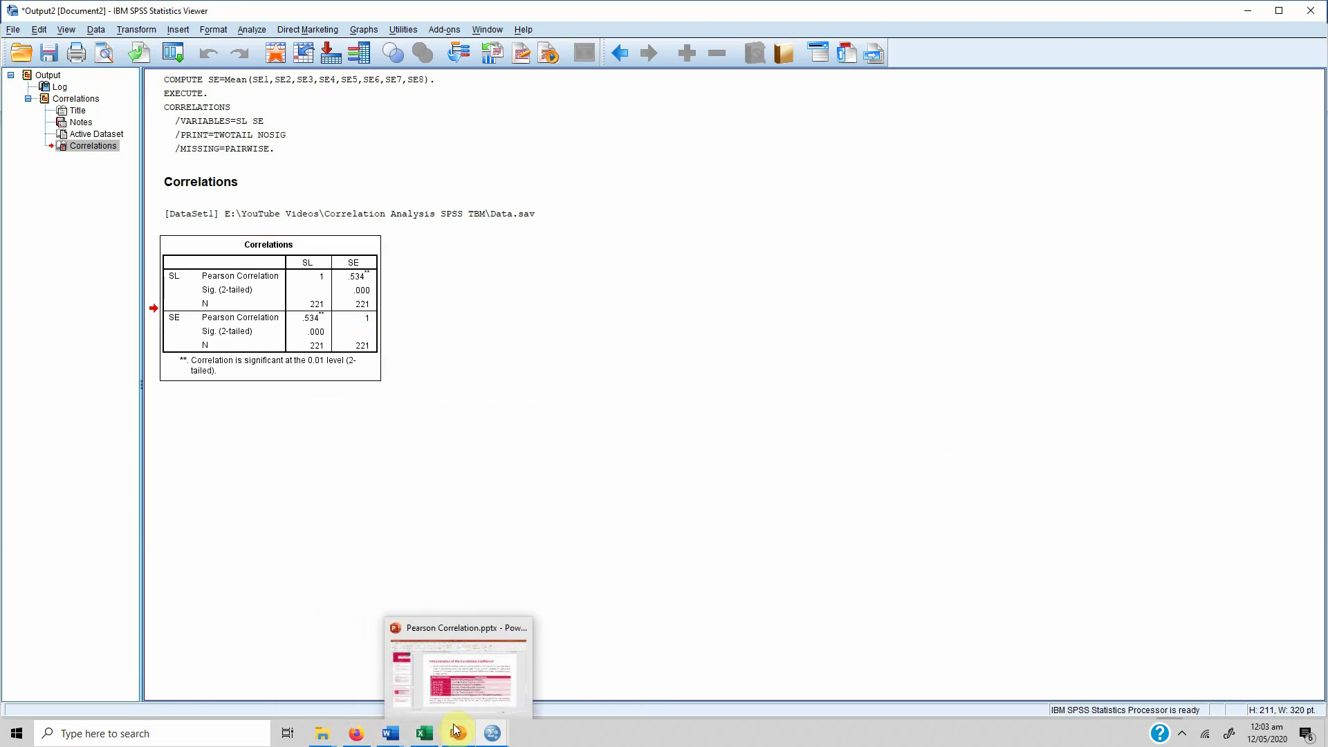
mouse_move(422, 735)
left_click(433, 678)
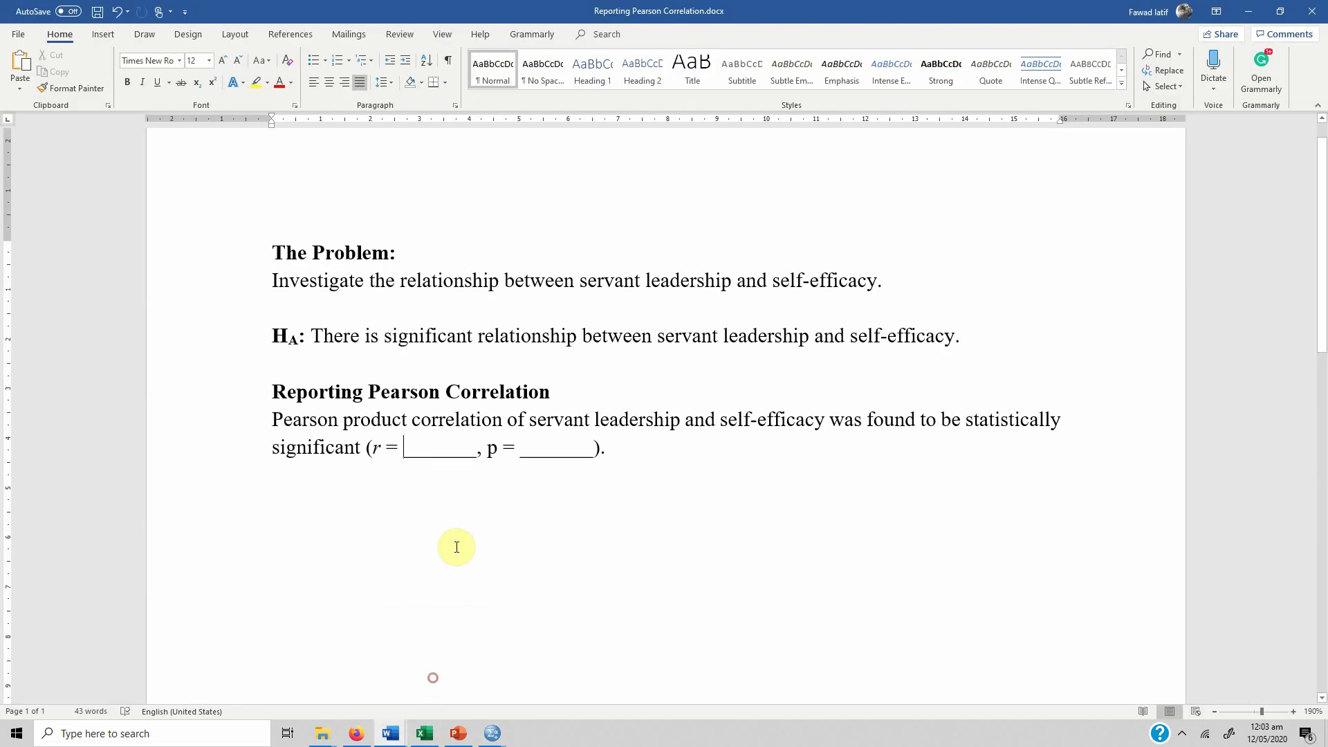
type(".534")
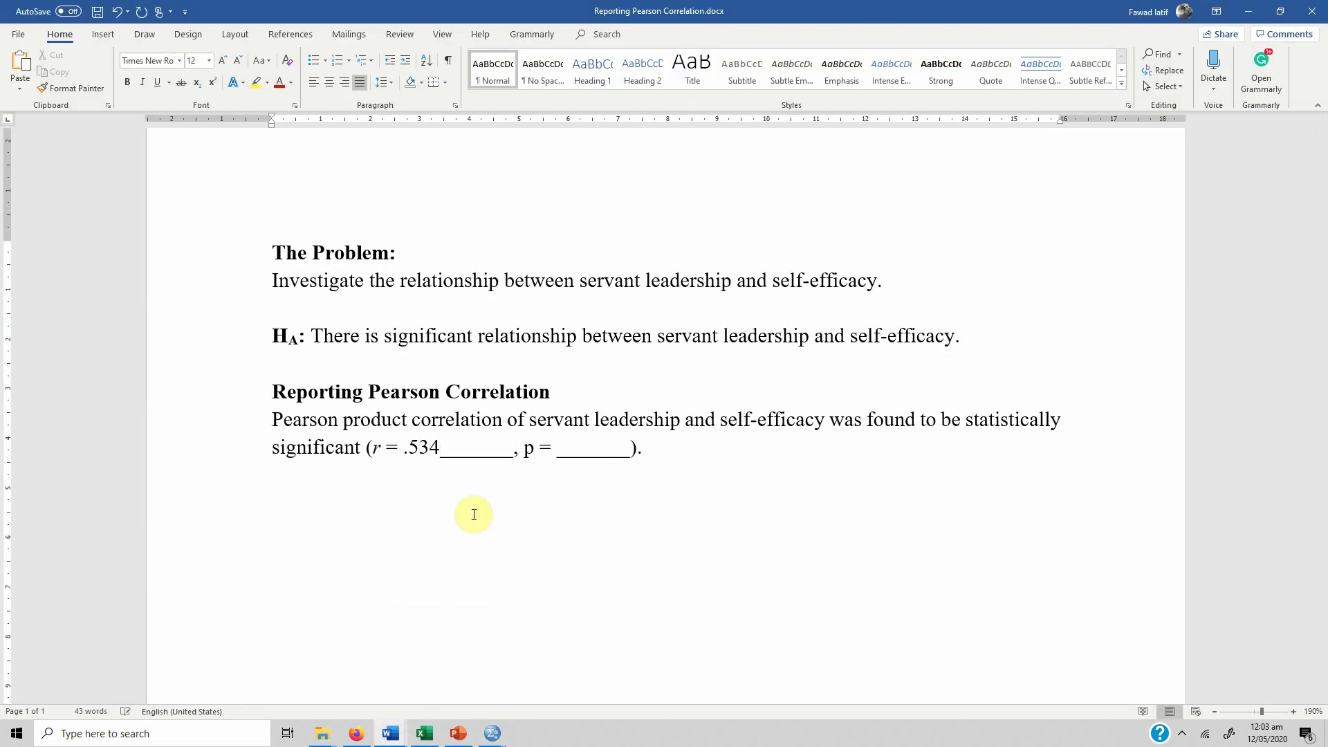
key("shift+Right")
key("shift+Right")
key("shift+Right")
key("shift+Right")
key("shift+Right")
key("shift+Right")
key("shift+Right")
key("Delete")
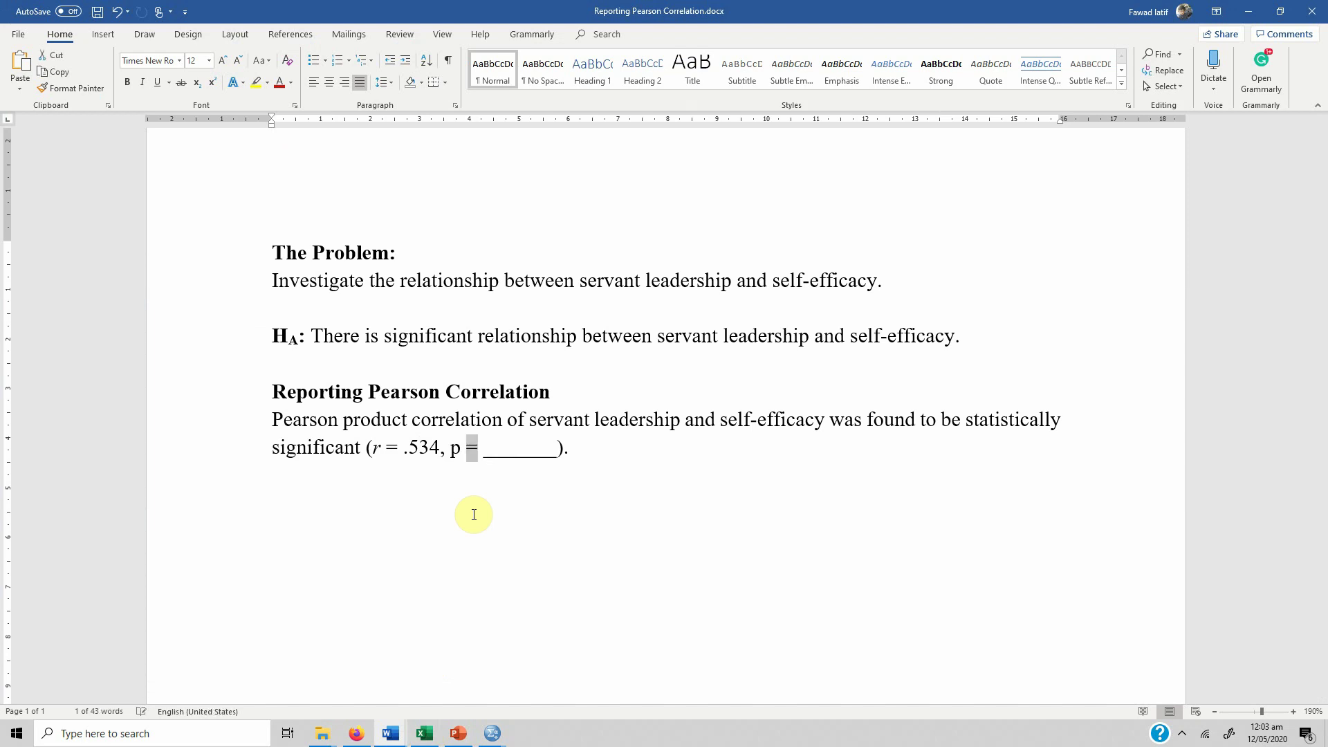
key("BackSpace")
type("< .001")
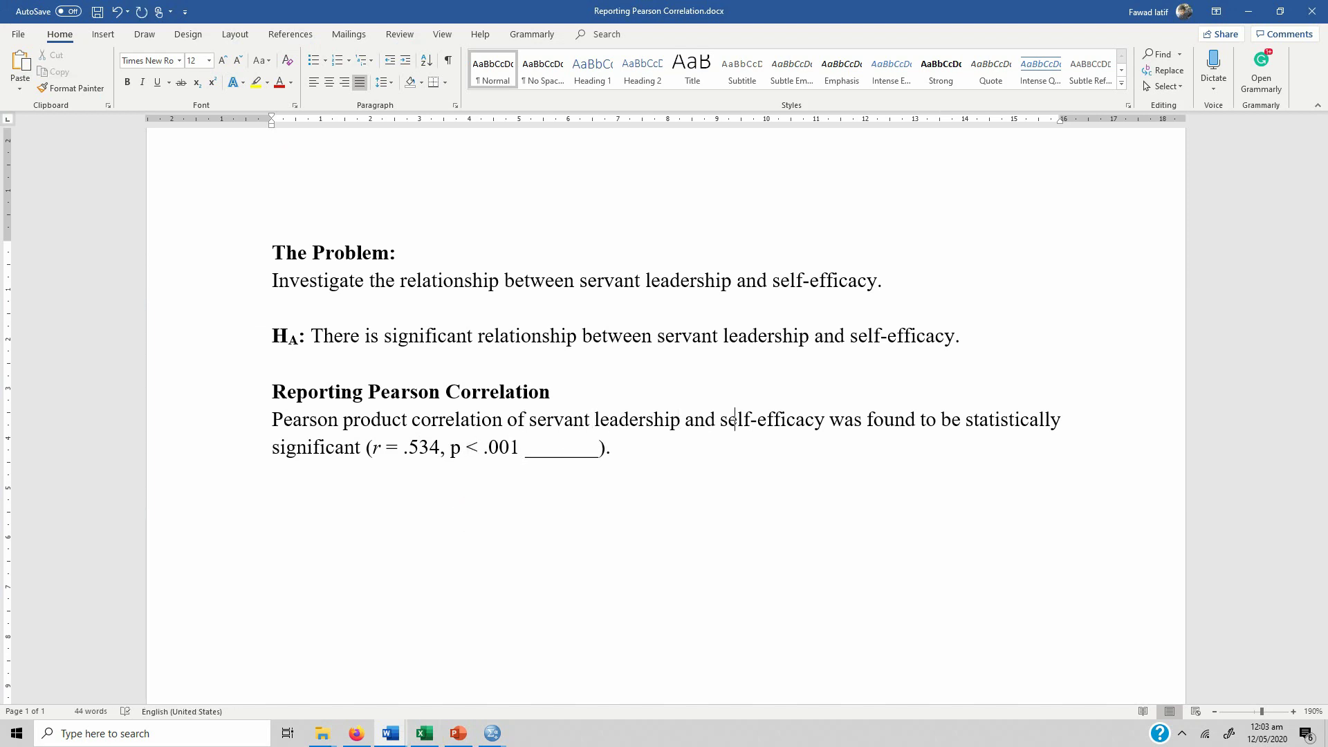
Insert "moderately positive and" before "statistically significant" in the reporting sentence
type(" mode")
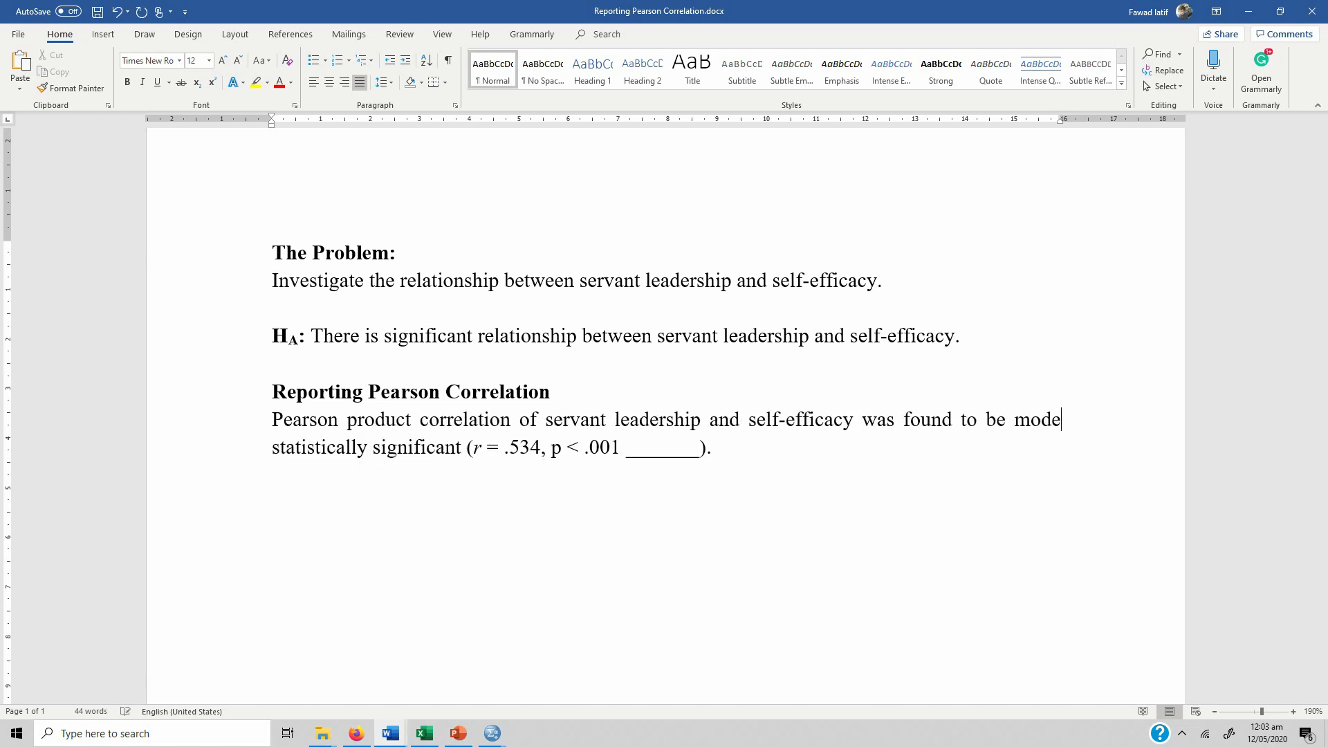
type("rae")
key("BackSpace")
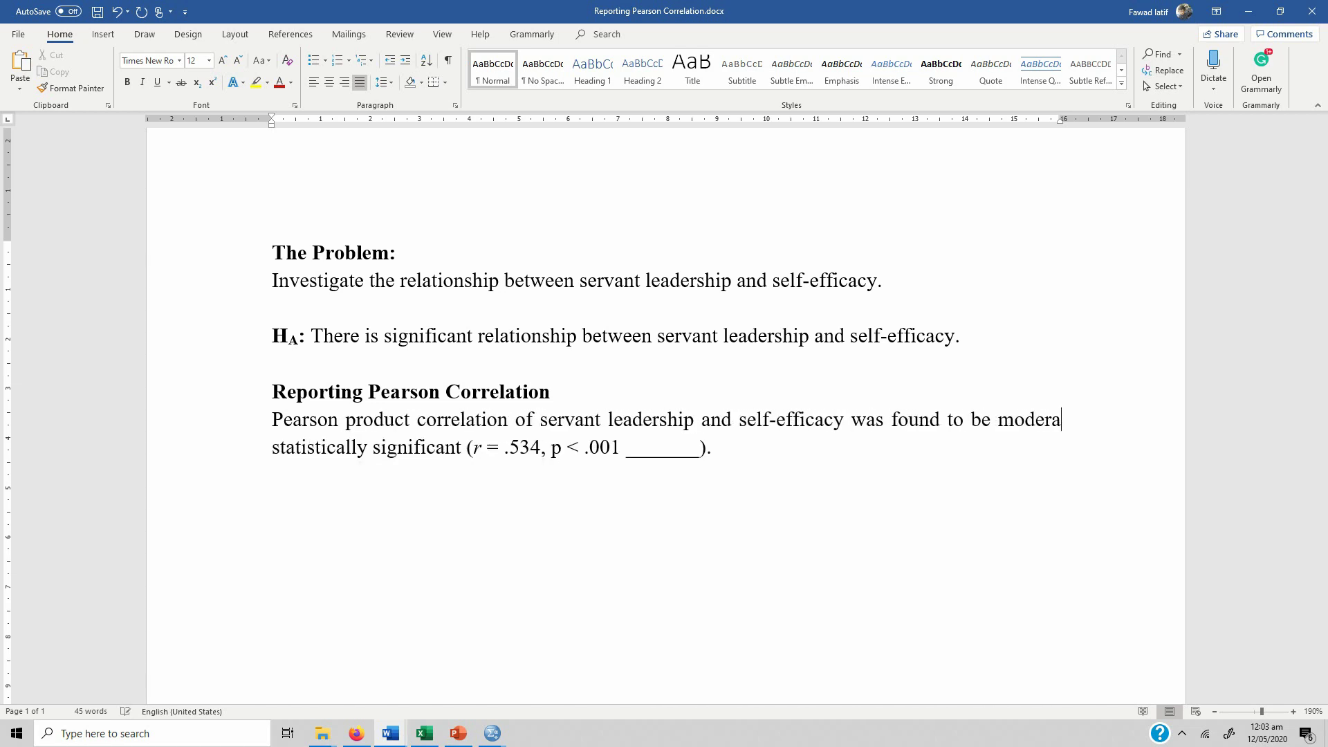
type("tely")
type(" posi")
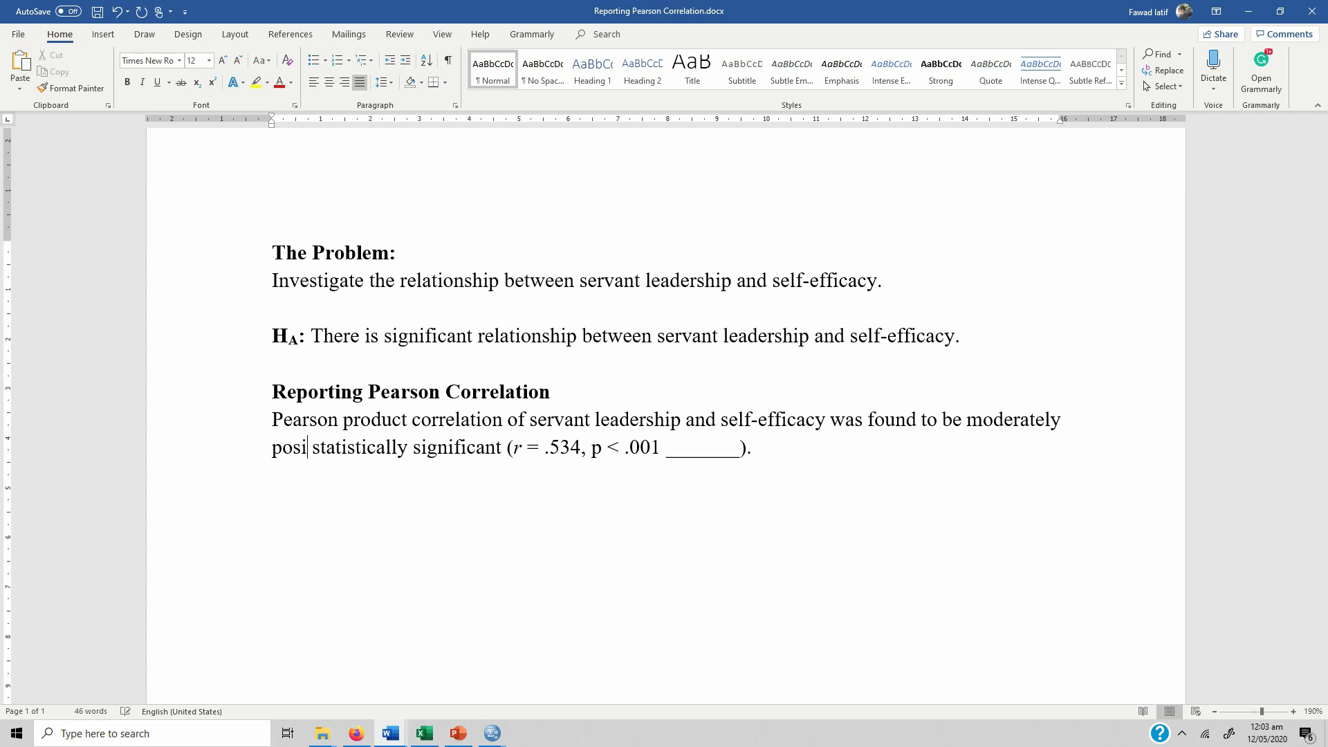
type("tive and")
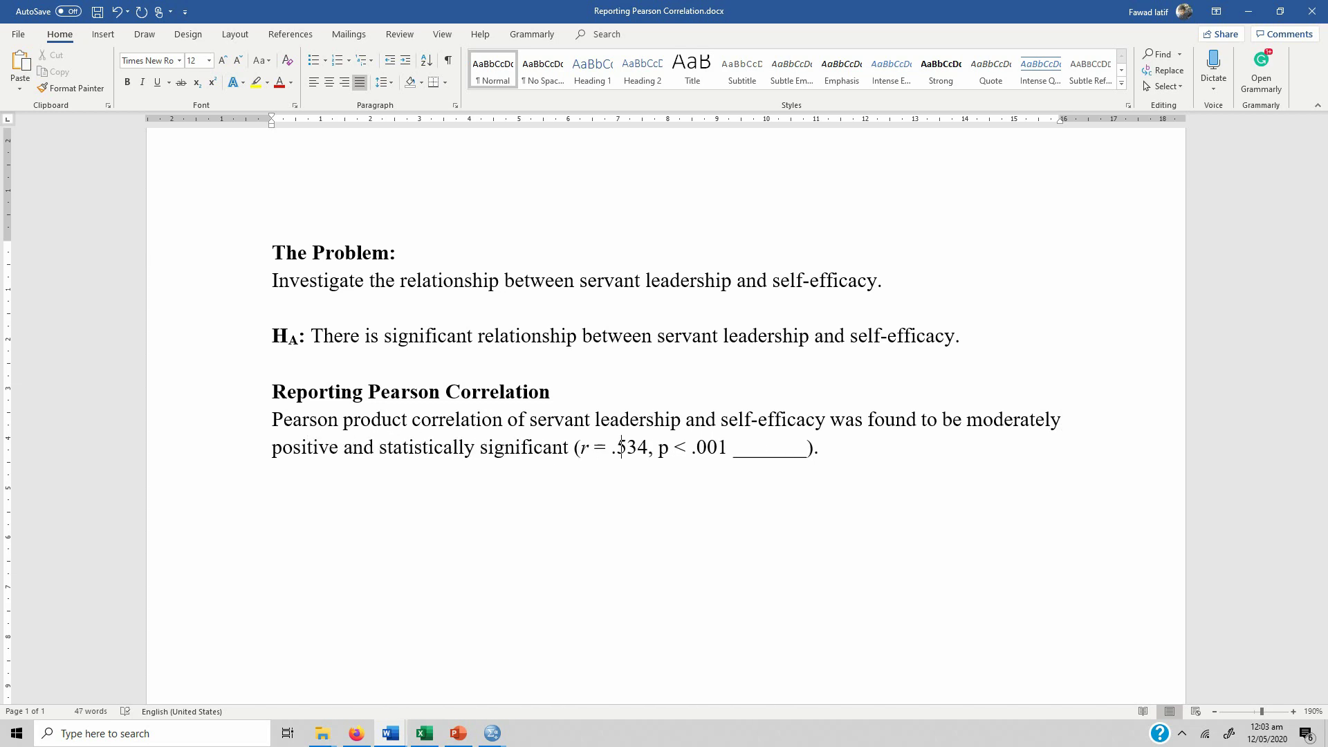
Remove the leftover underscore blank after "p < .001" in the reporting sentence
key("Right")
key("shift+Right")
key("shift+Right")
key("shift+Right")
key("shift+Right")
key("shift+Right")
key("shift+Right")
key("shift+Right")
key("shift+Right")
key("shift+Right")
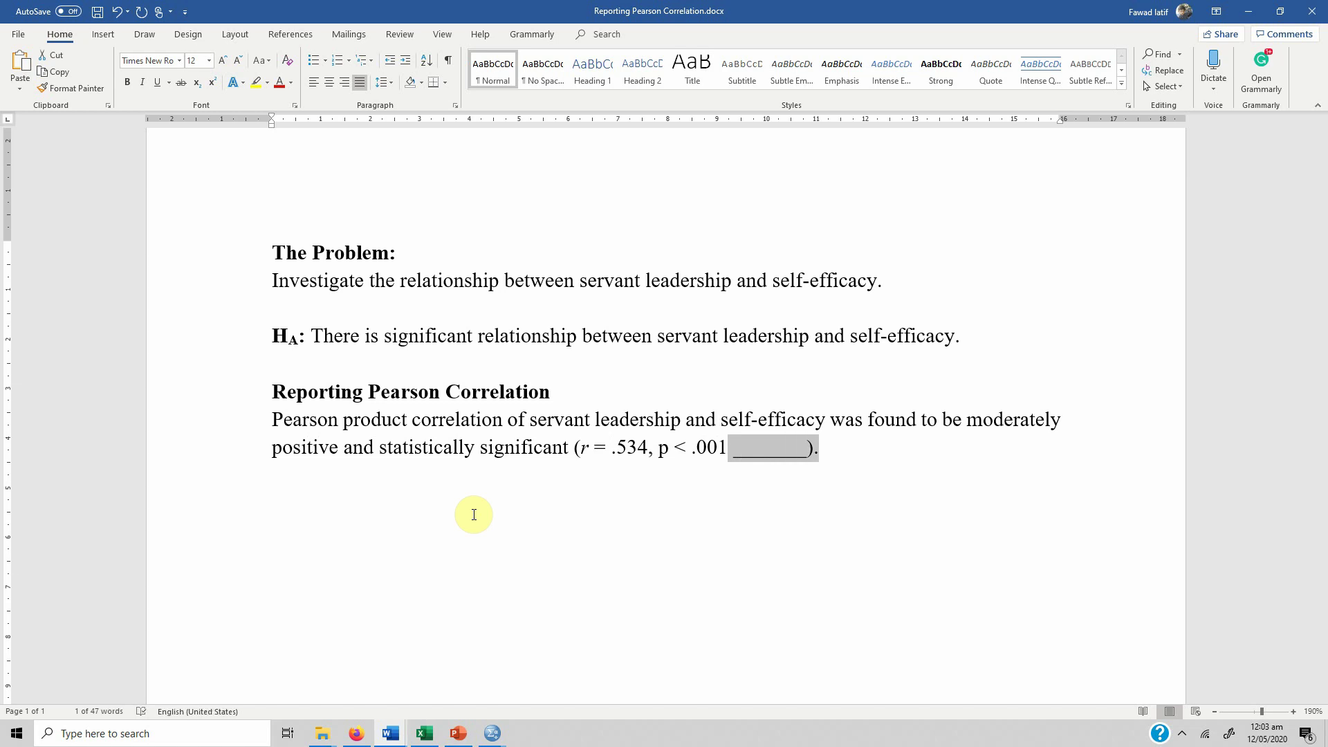
key("Delete")
Add "Hence, H1" after the reporting sentence and change the subscript of the hypothesis label from A to 1
key("End")
type("Hence, H1")
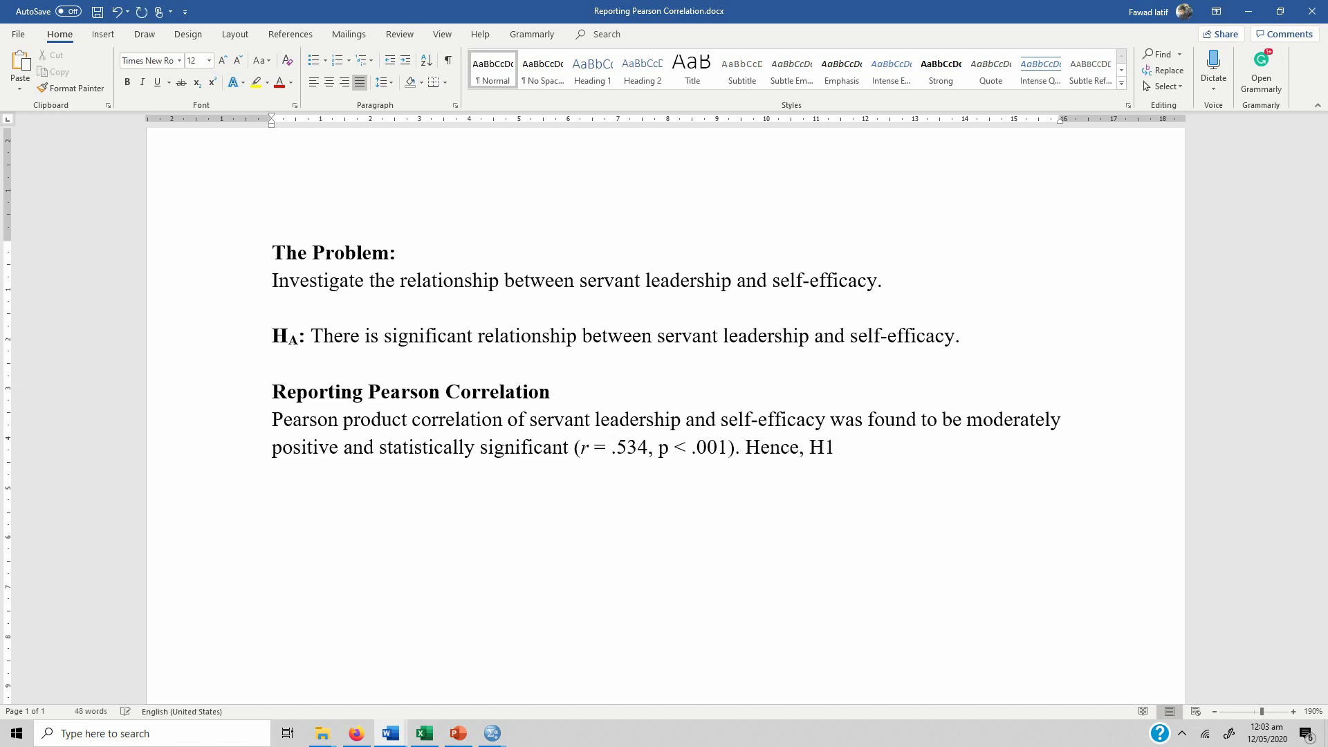
left_click_drag(297, 341, 287, 340)
type("1")
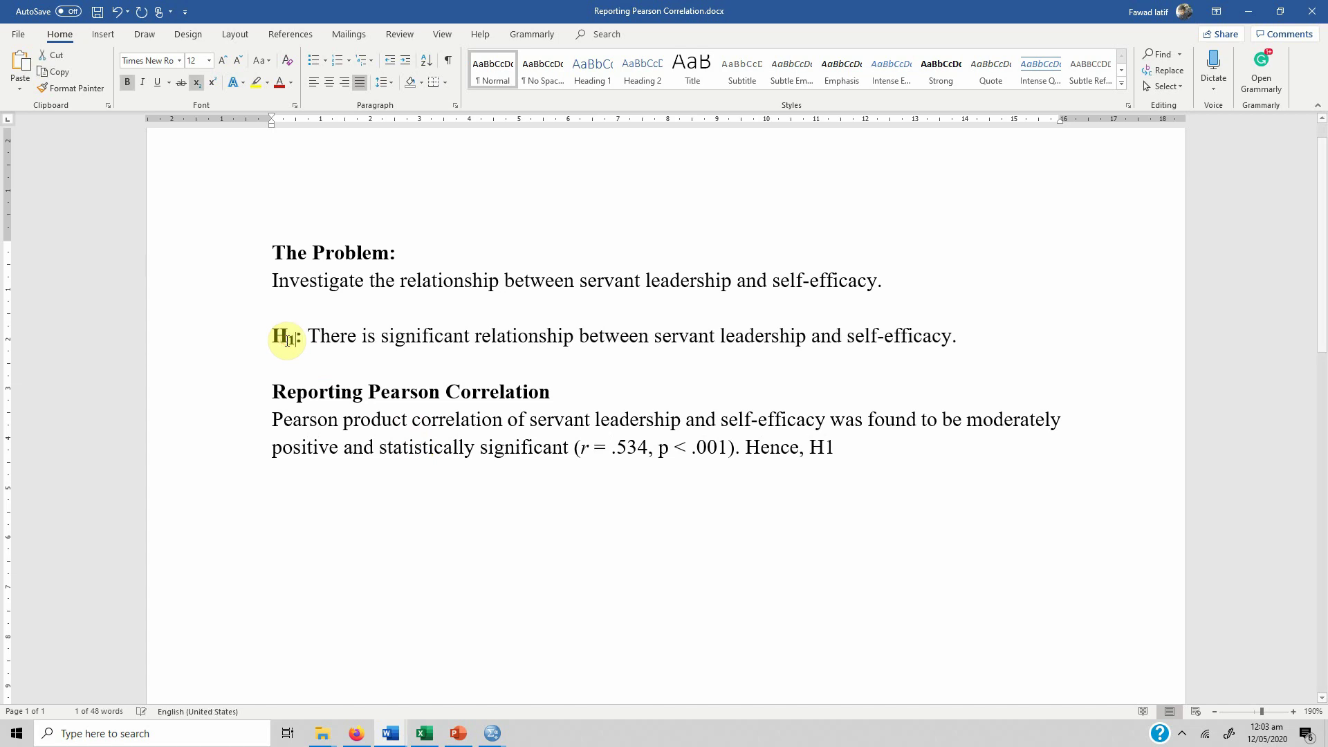
left_click(296, 337)
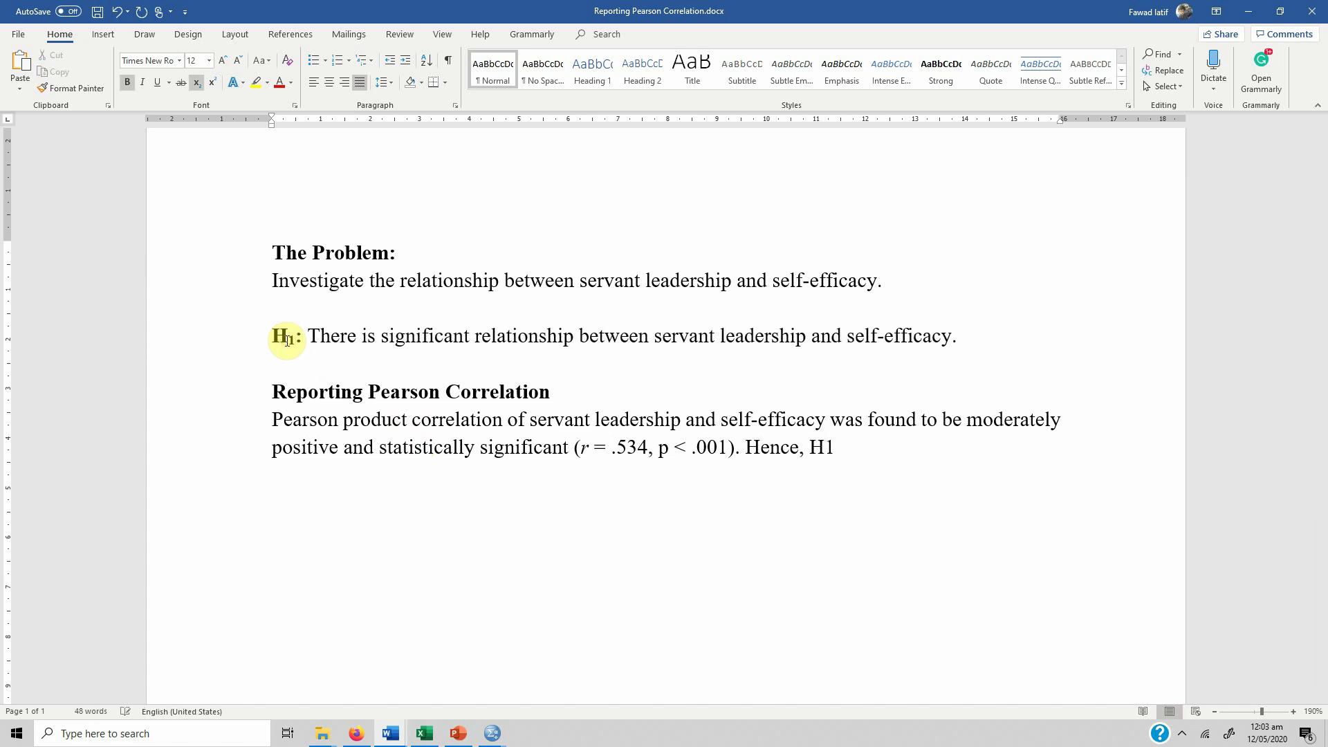
Finish the sentence with "was supported." and add "This shows that an increase in servant leadership behavior would lead to a higher self-efficacy in the followers."
left_click(841, 443)
type("was sup")
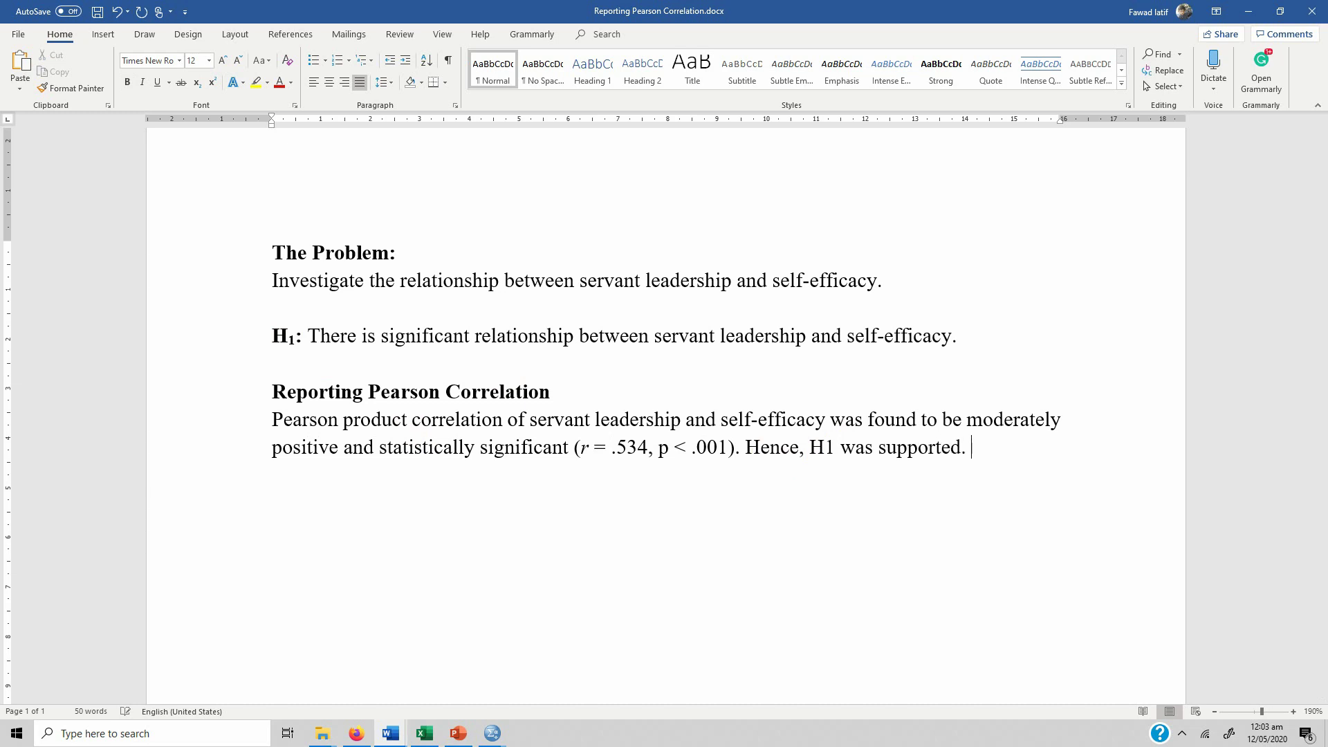
type("ported. This shows th")
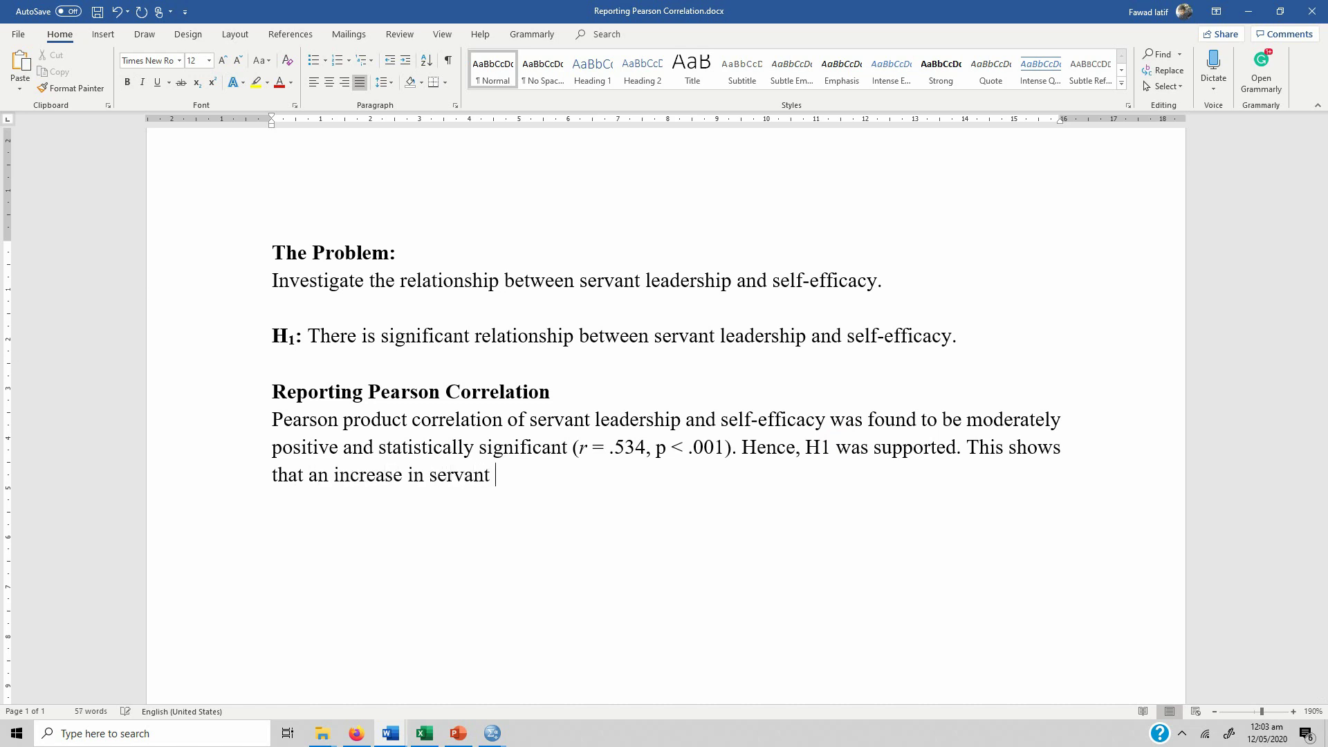
type("ership behavi")
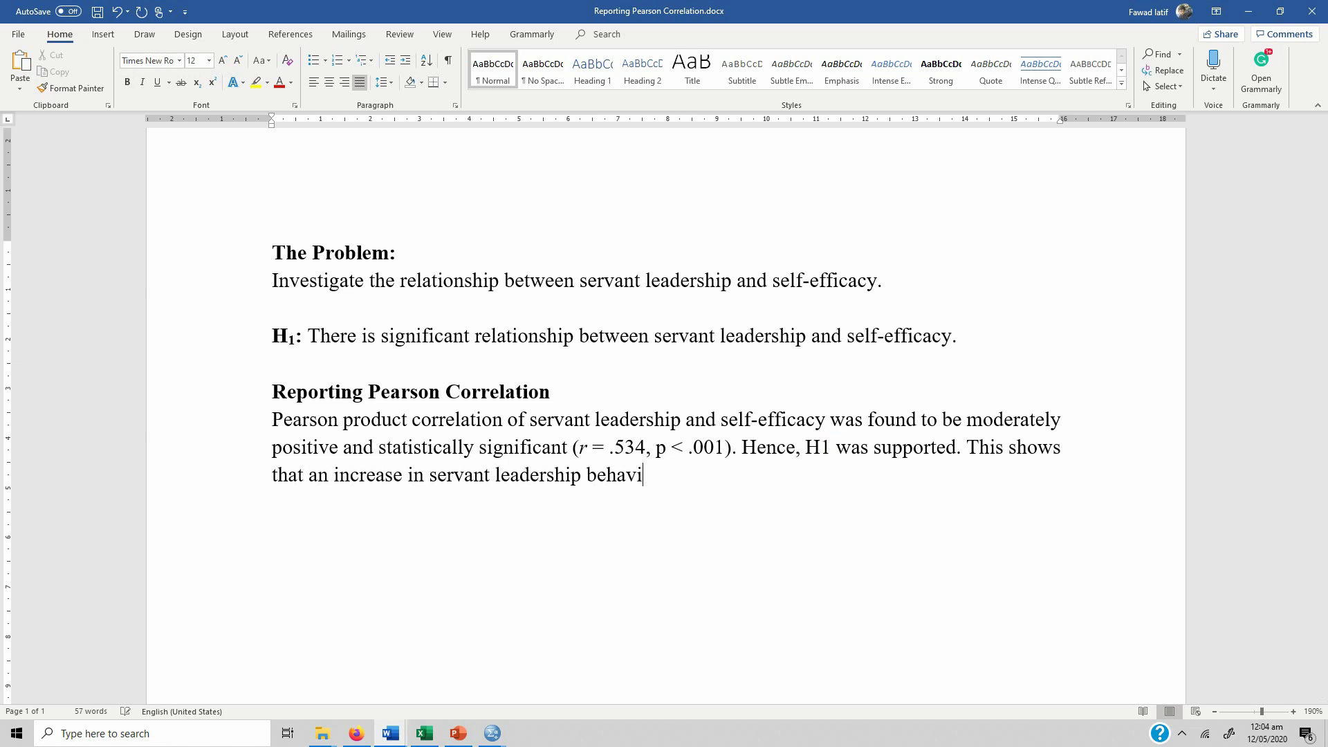
type("or would lead t")
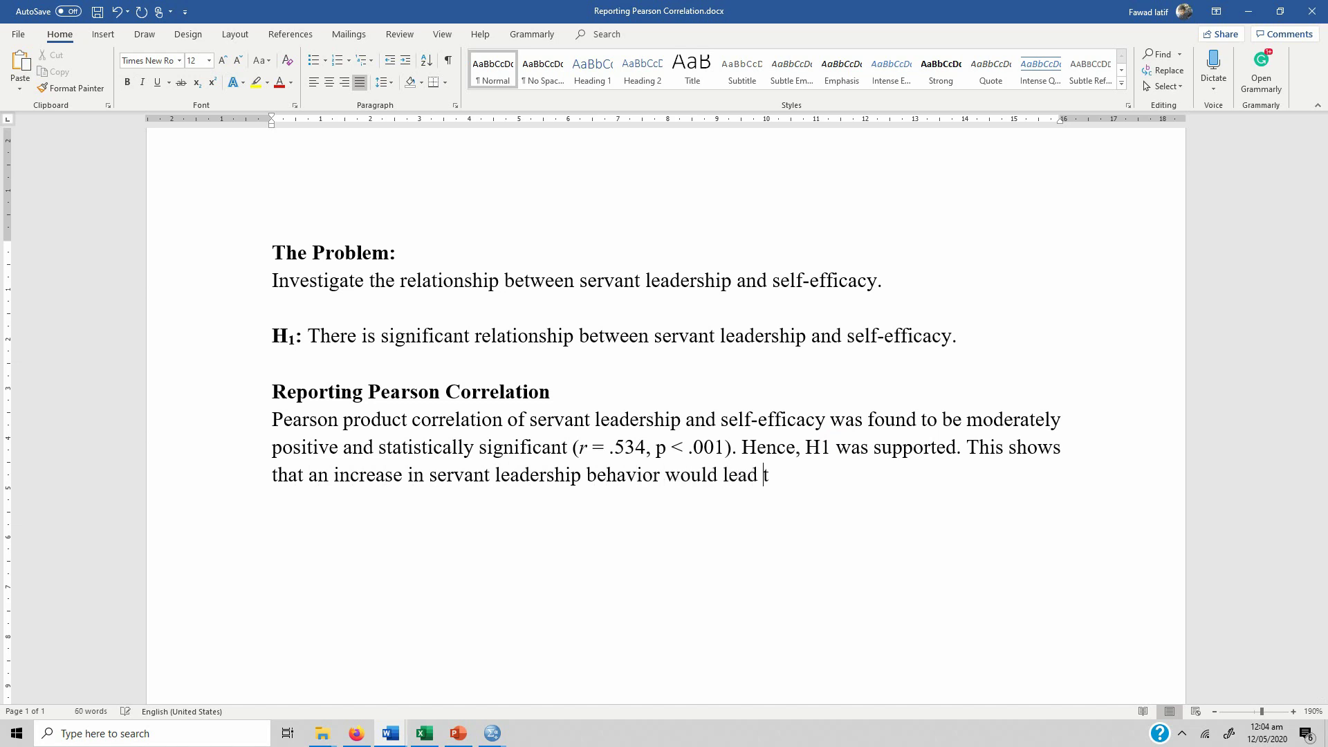
type("o a higher self-efficacy in the foll")
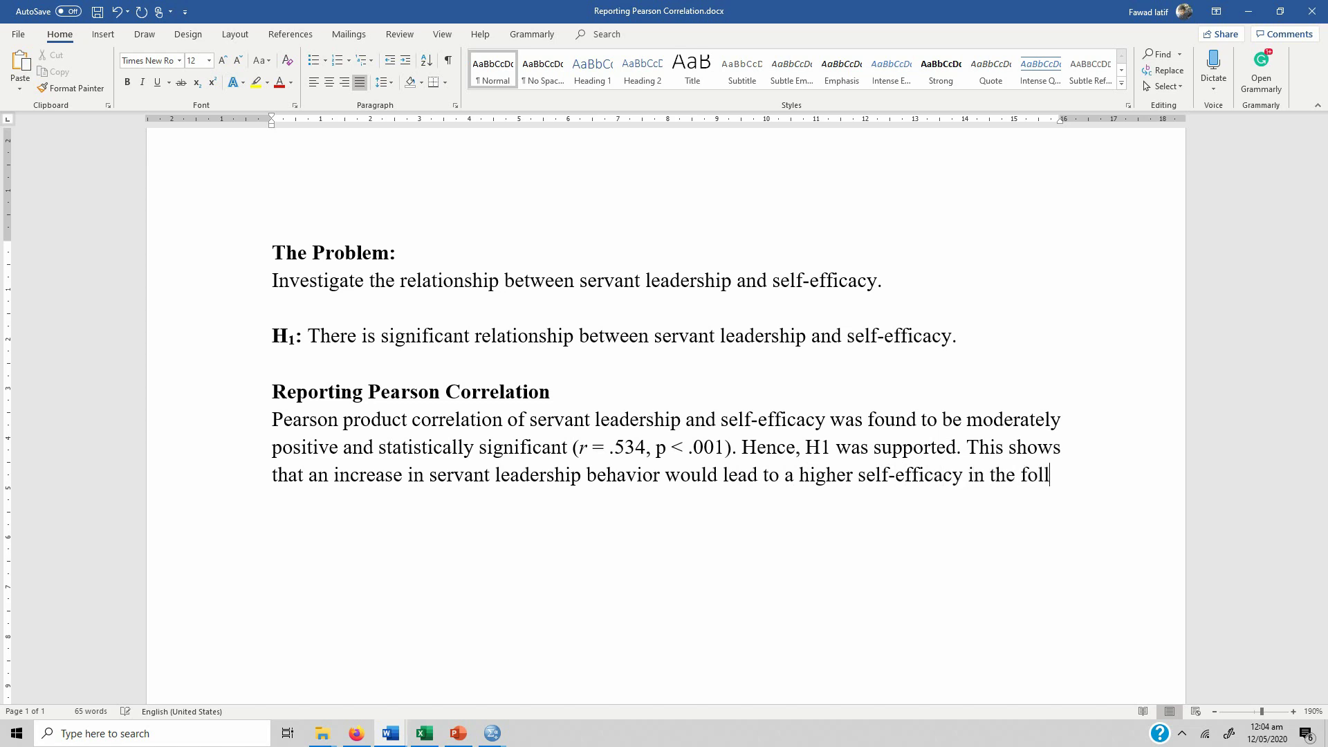
type("owers.")
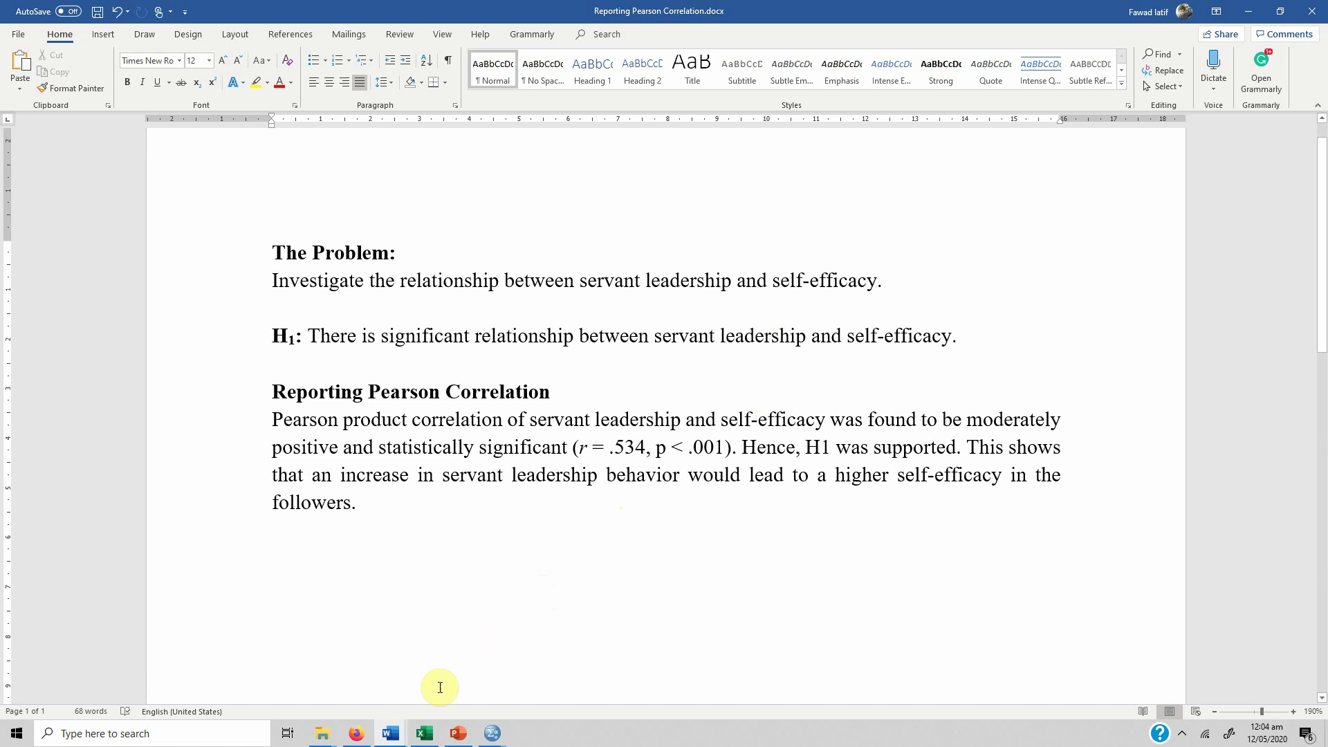
Switch to the SPSS data file and set up a Compute Variable operation with target variable JS
left_click(493, 732)
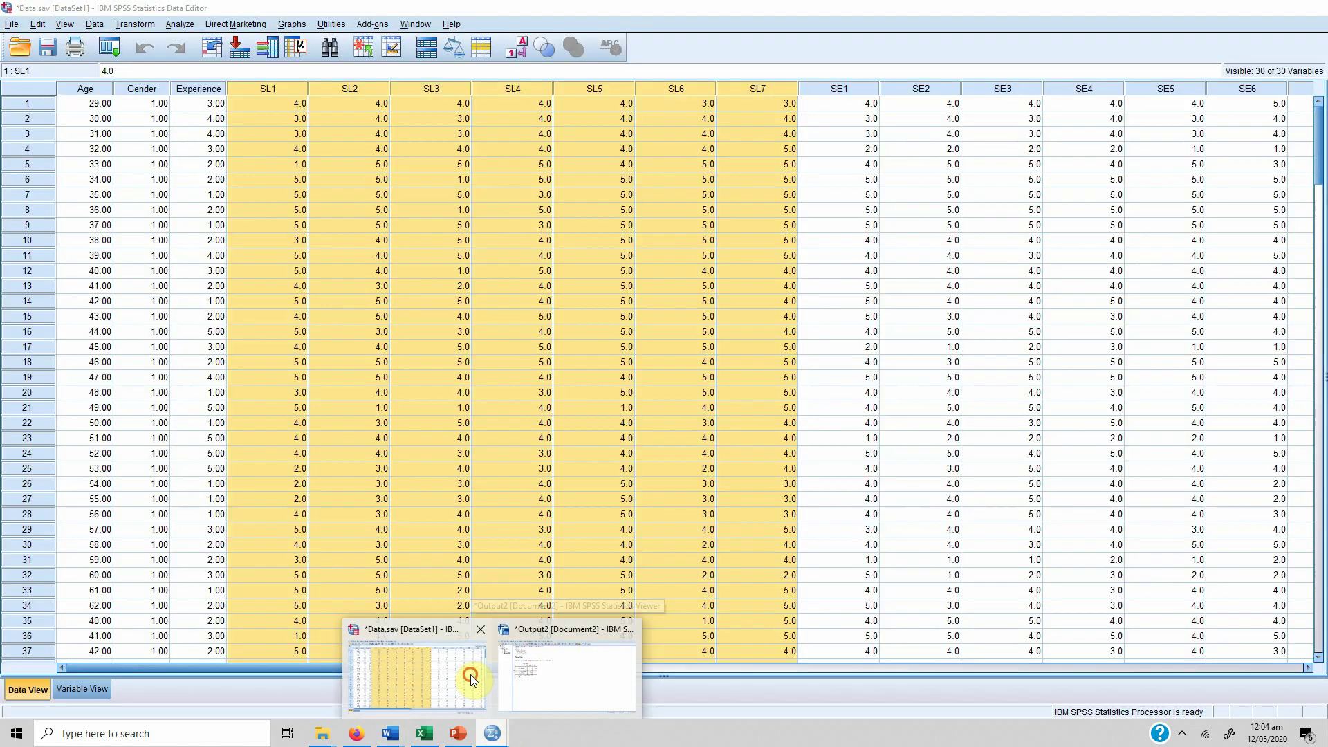
left_click(470, 674)
left_click_drag(487, 668, 933, 674)
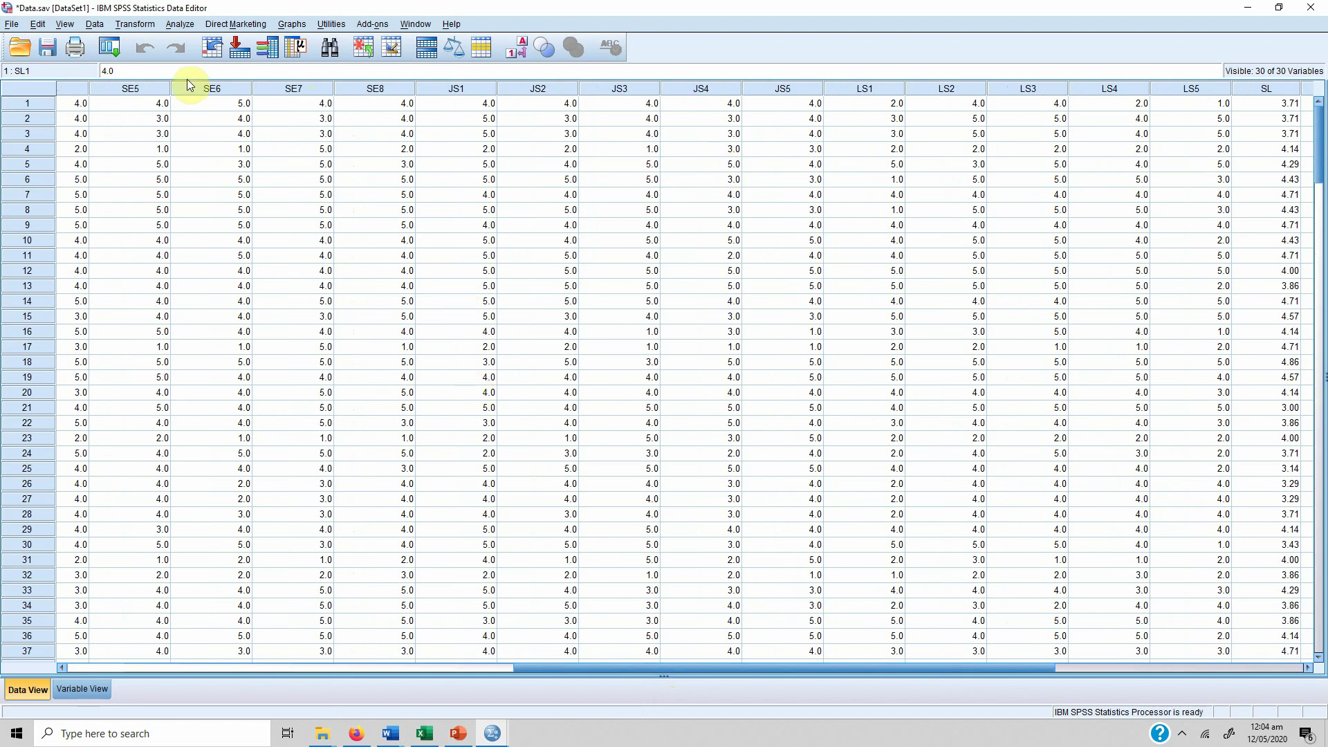
left_click(135, 24)
left_click(135, 45)
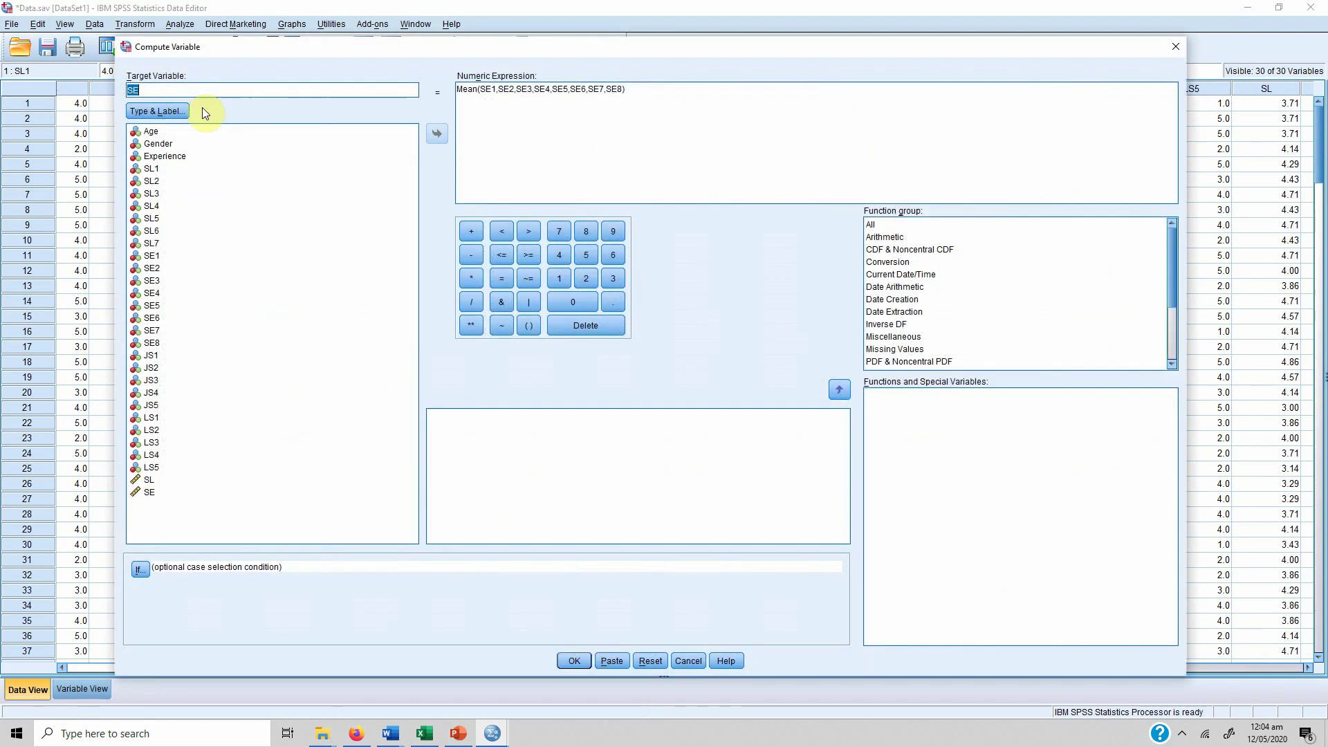
type("JS")
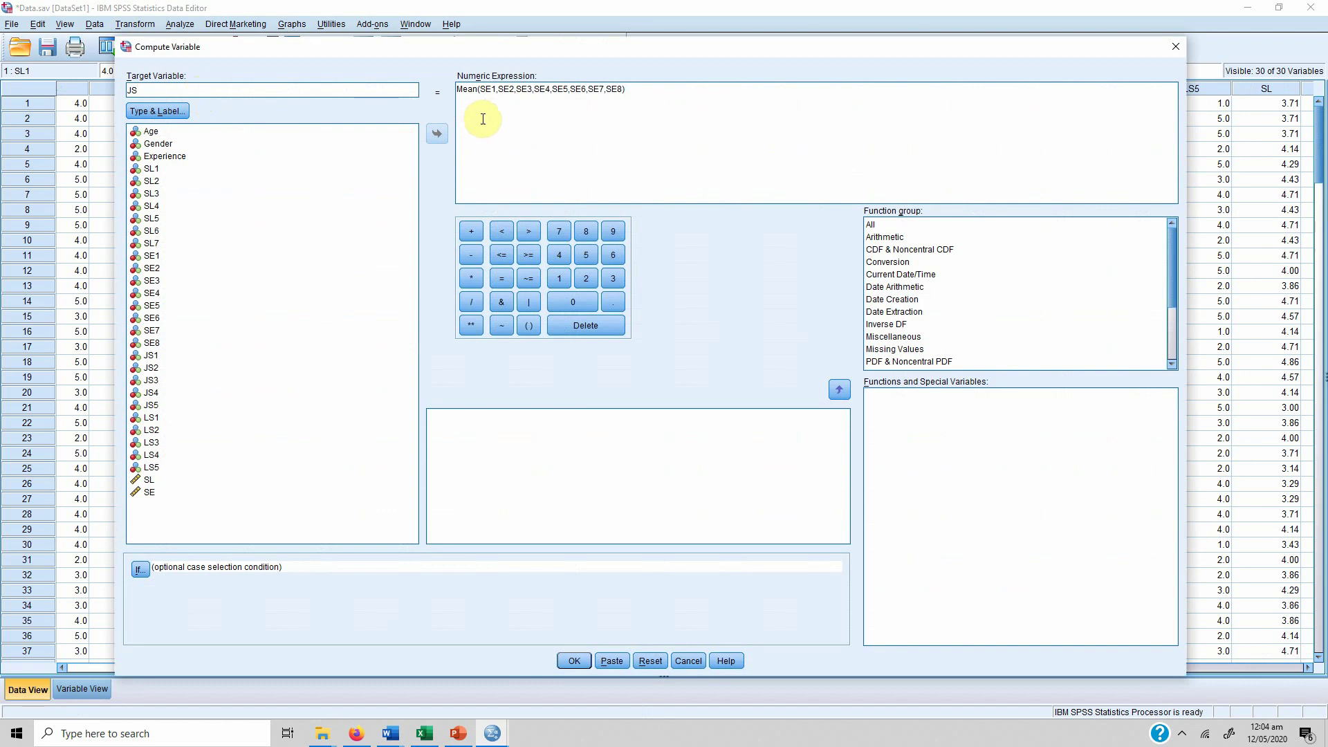
Replace the first three items in the Mean expression with JS1, JS2 and JS3
left_click(486, 90)
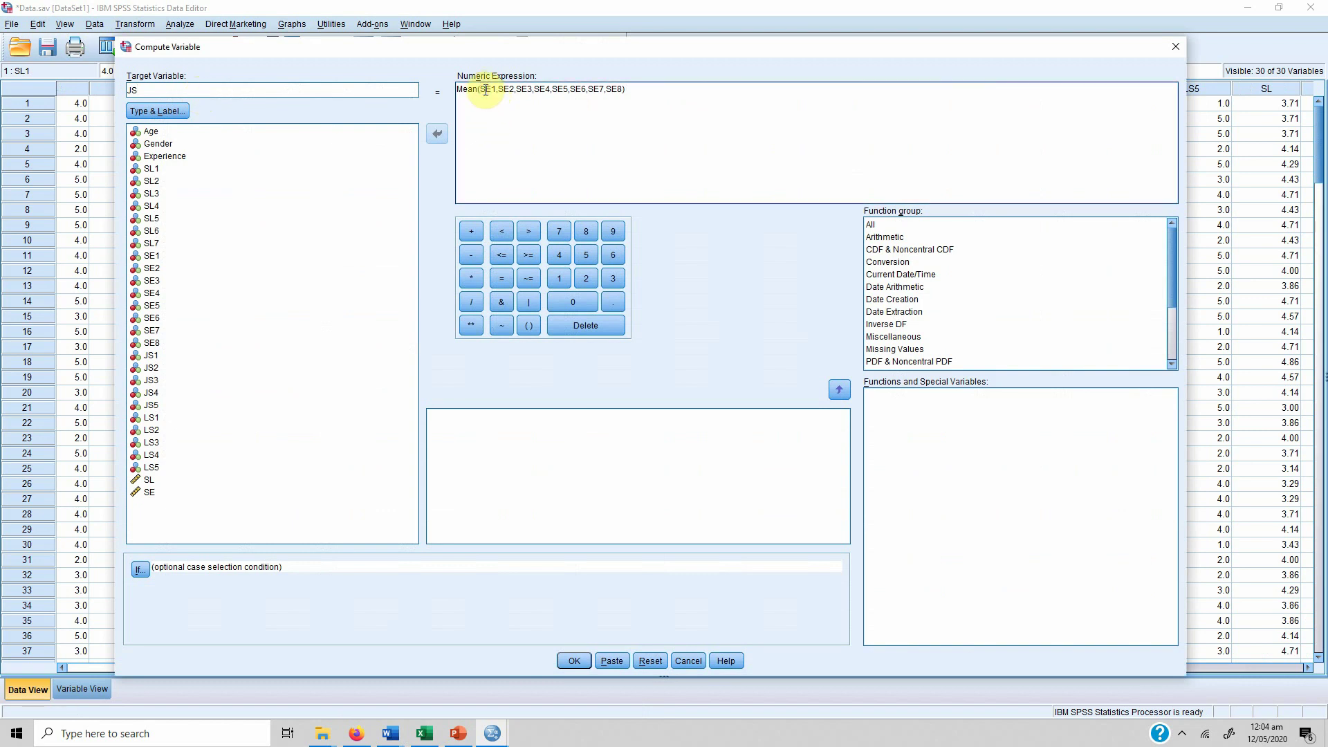
type("J")
key("Delete")
key("shift+Right")
type("js")
key("Right")
key("Right")
key("shift+Right")
type("JS")
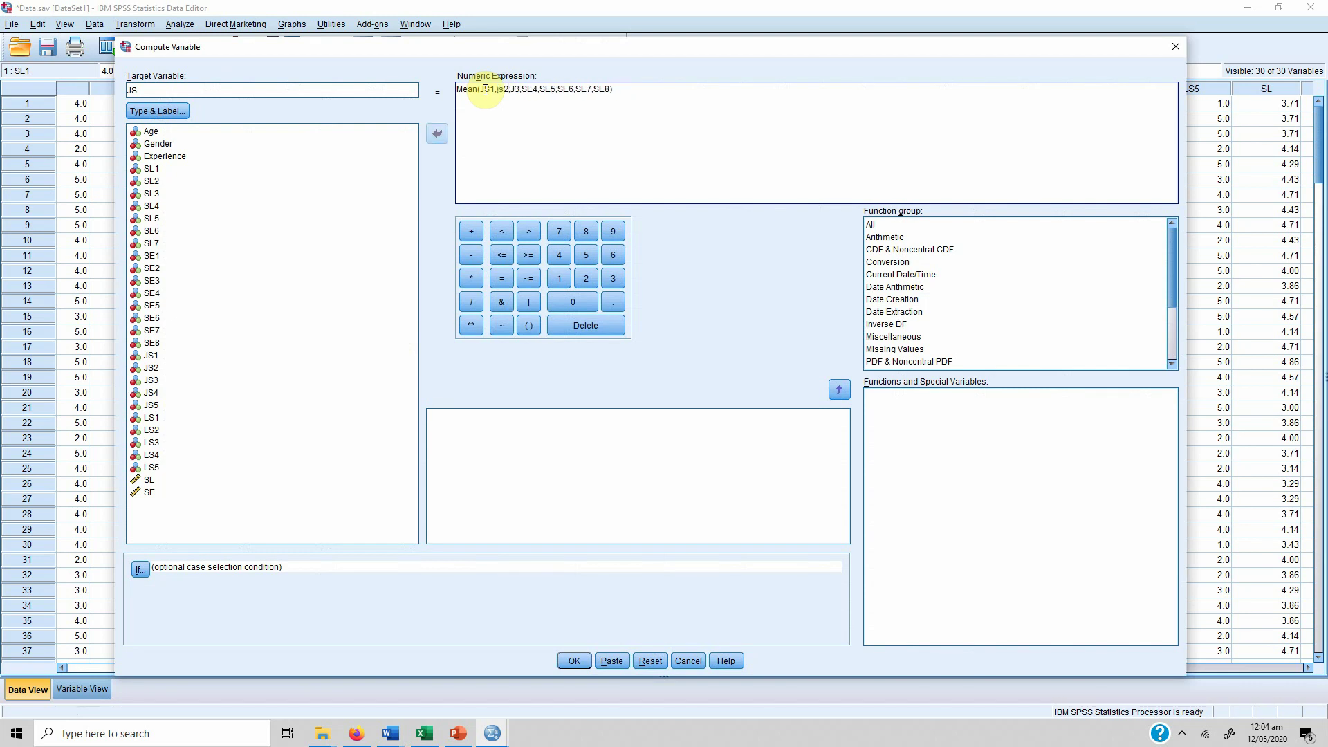
key("shift+Left")
key("shift+Left")
type("JS")
Change the fourth and fifth items to JS4 and JS5, remove the remaining SE items, and compute JS
key("shift+Right")
key("shift+Right")
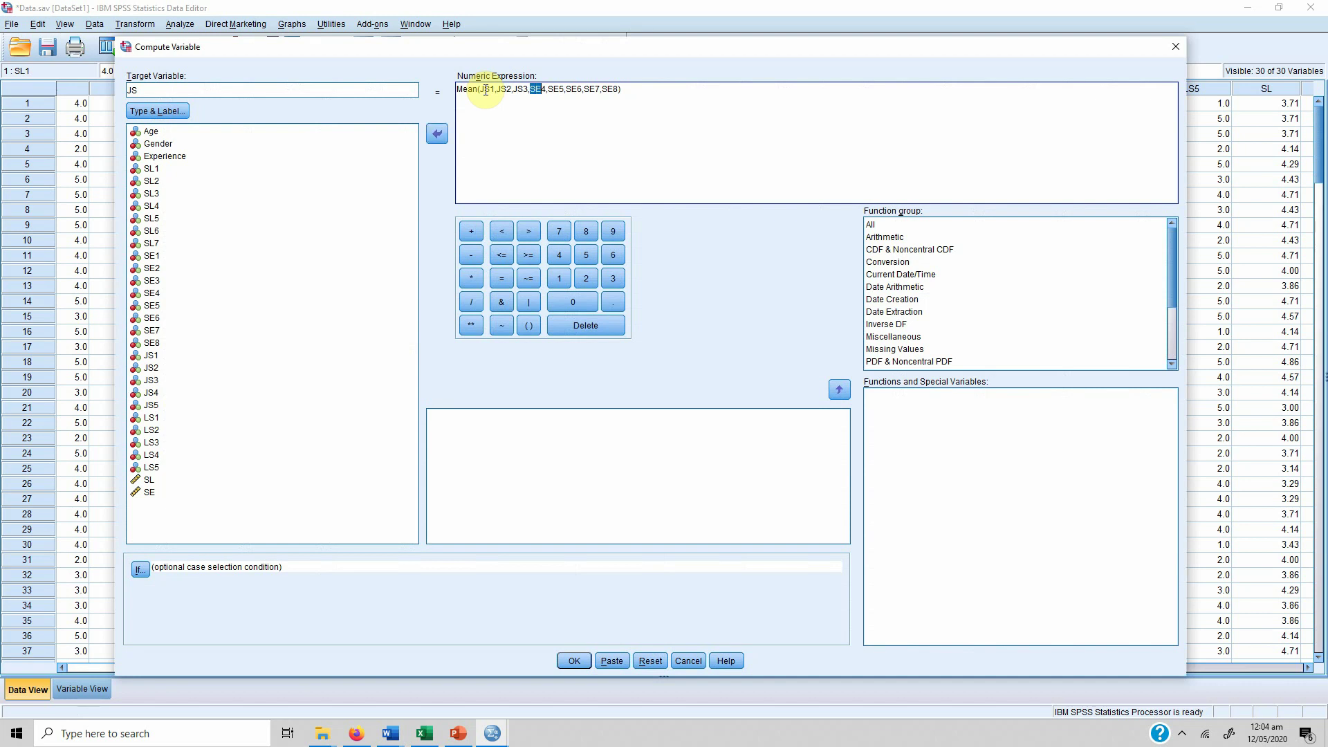
type("JS")
key("shift+Right")
type("JS")
key("shift+Right")
key("shift+Right")
key("shift+Right")
key("shift+Right")
key("shift+Right")
key("shift+Right")
key("shift+Right")
key("shift+Right")
key("shift+Right")
key("shift+Right")
key("Delete")
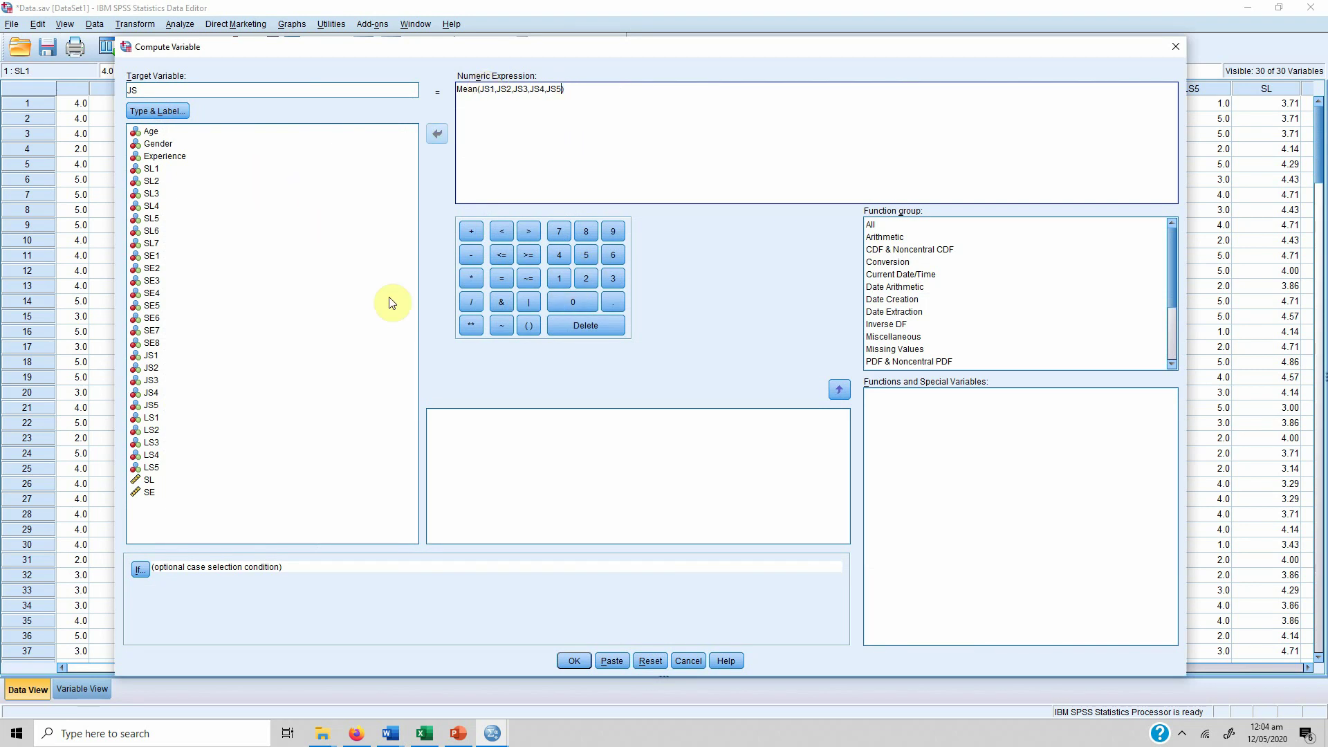
left_click(571, 661)
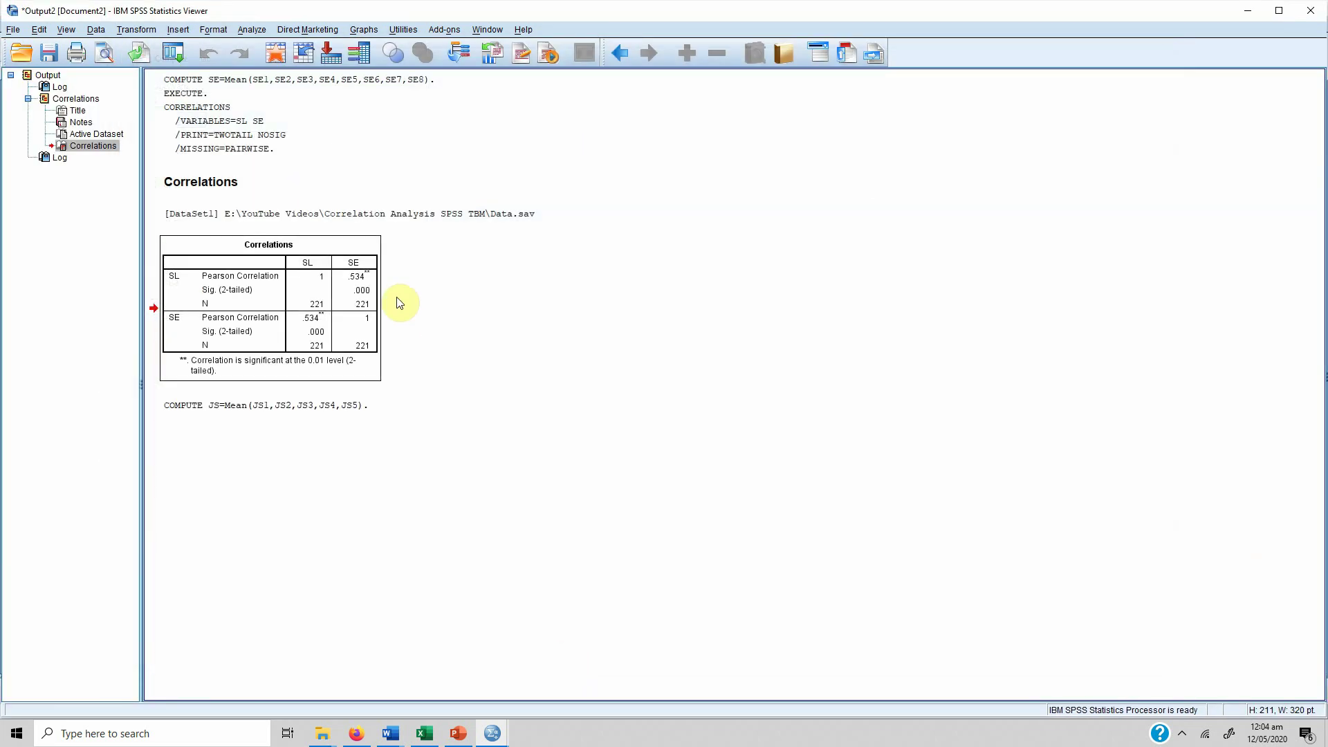
Add JS to SL and SE in a bivariate correlation and run the two-tailed Pearson analysis
left_click(252, 29)
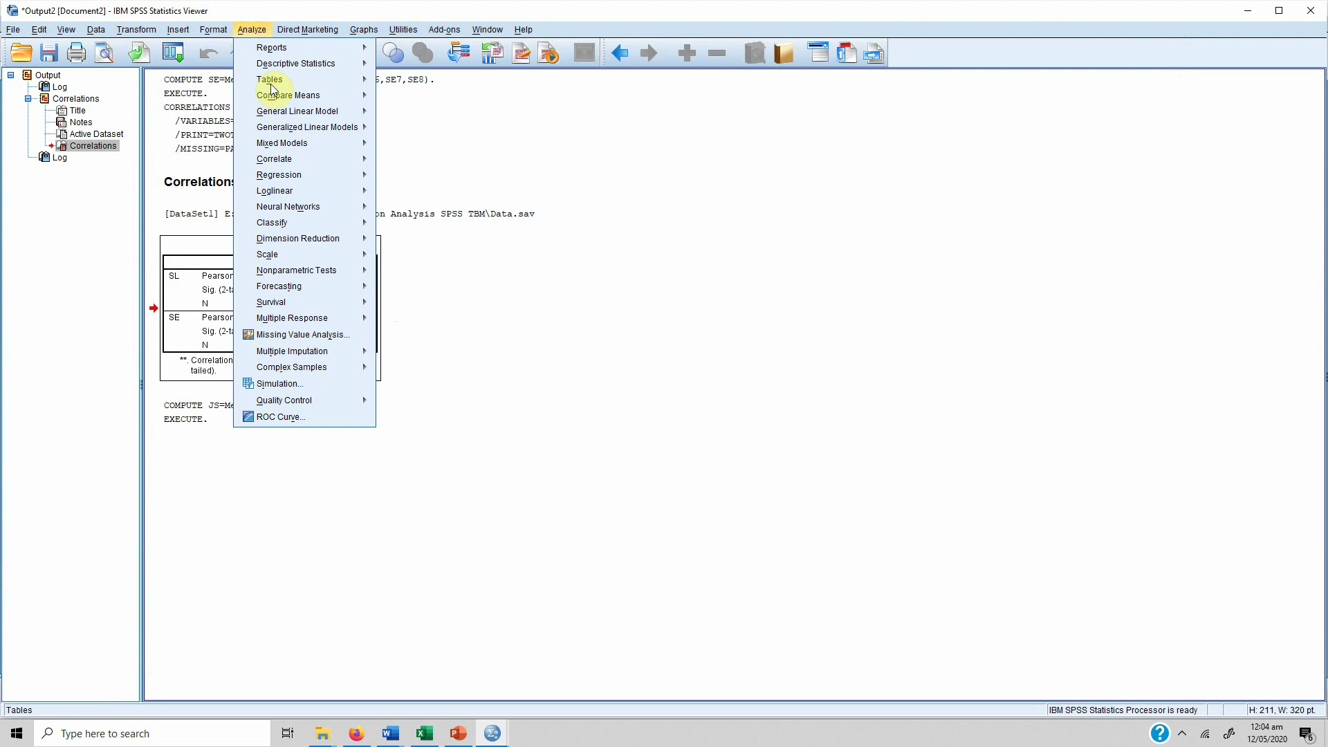
mouse_move(346, 164)
left_click(401, 157)
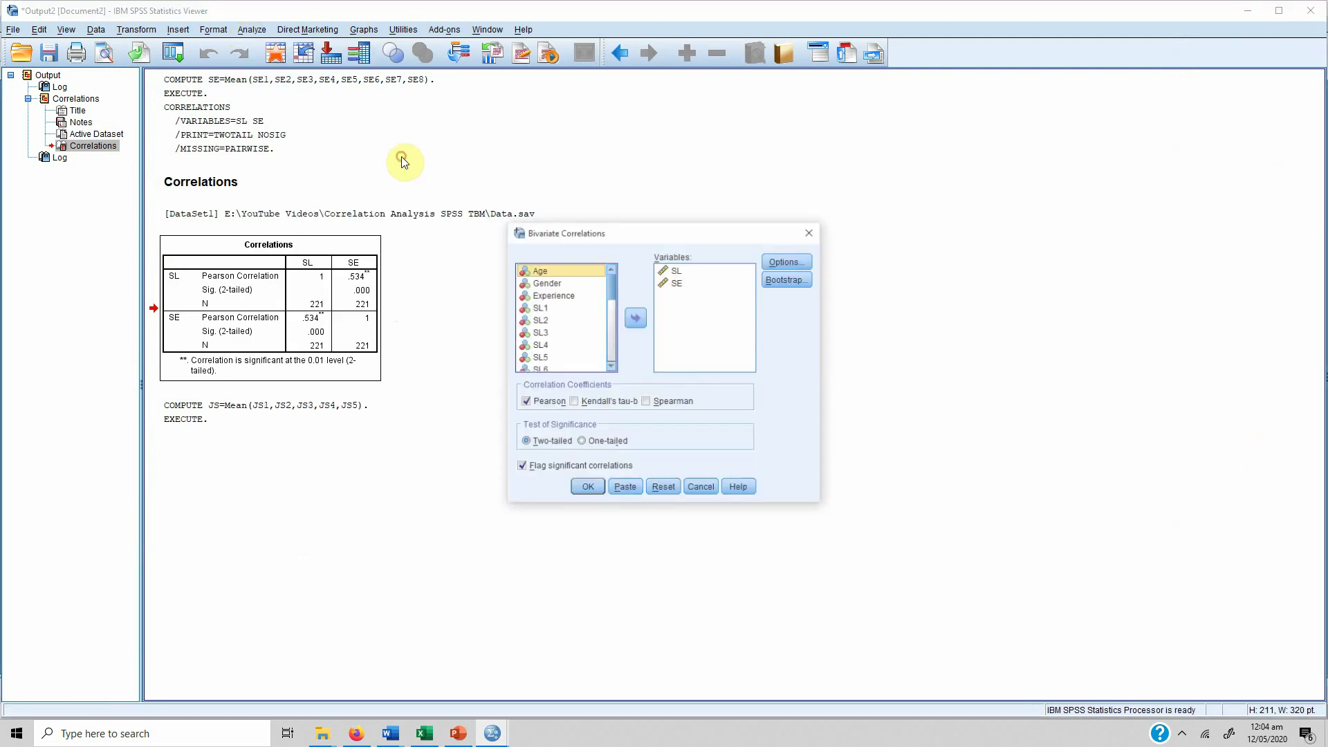
left_click_drag(607, 282, 608, 352)
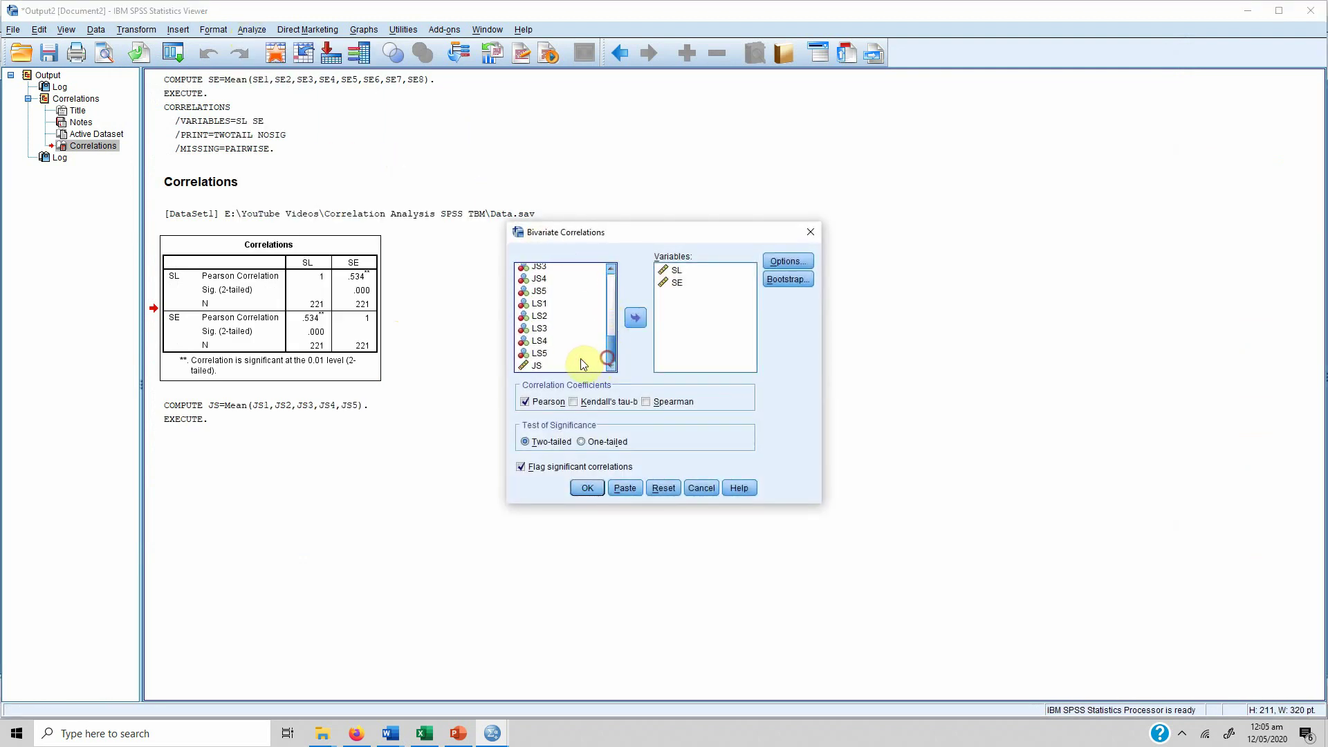
left_click(553, 366)
left_click(639, 317)
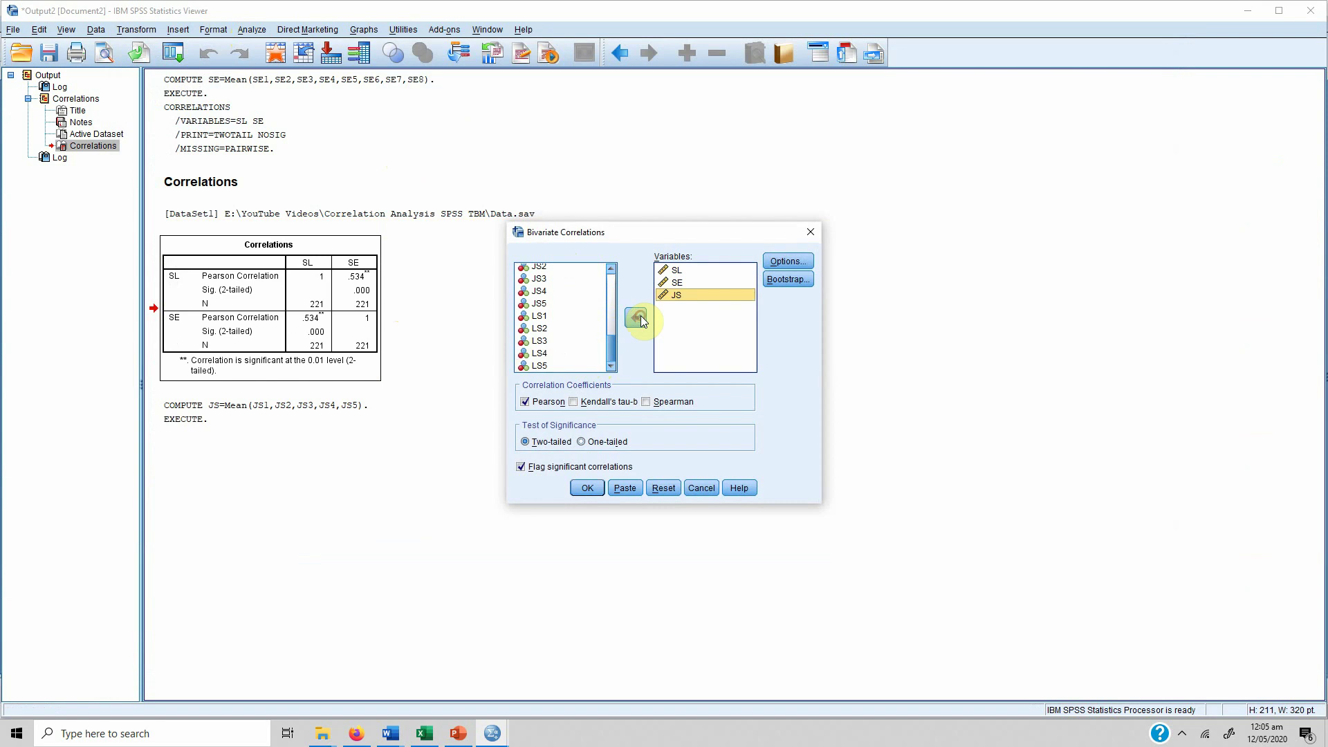
left_click(576, 486)
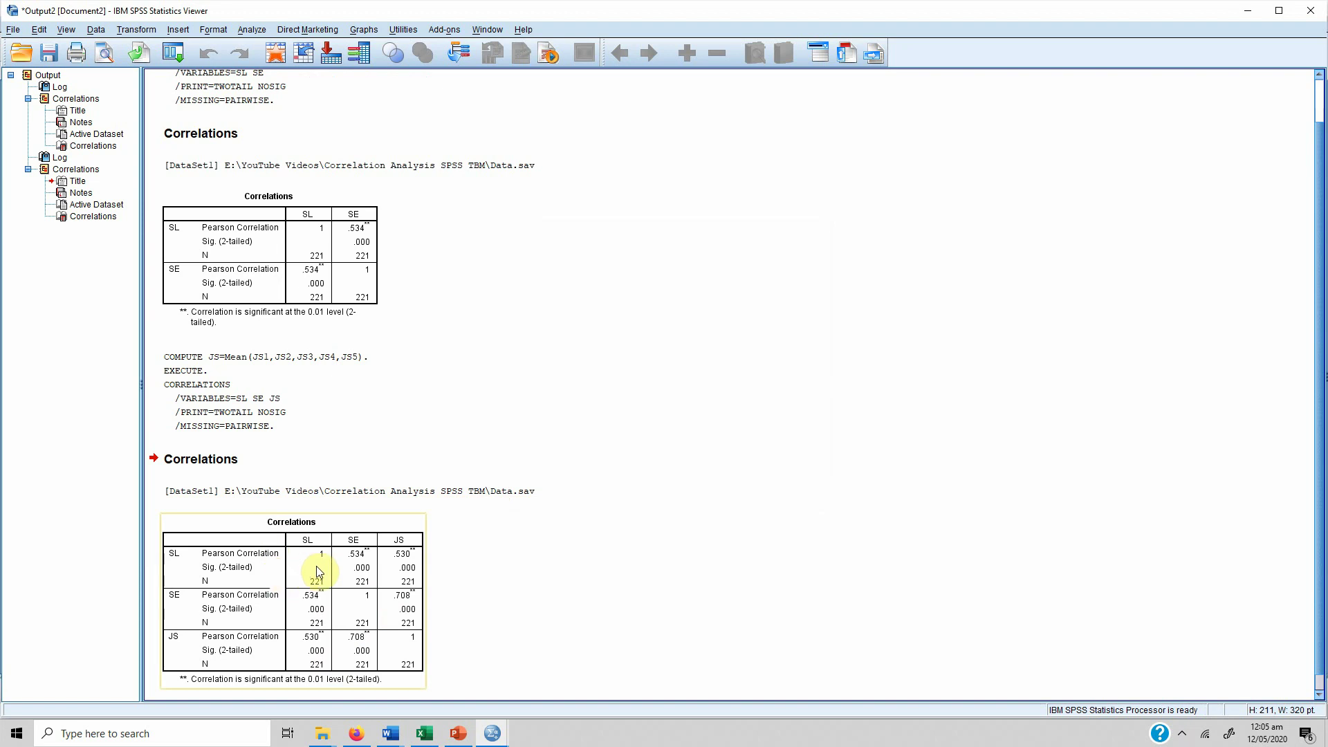
Copy the new three-variable Correlations table from the SPSS output to the end of the Word report
left_click(167, 566)
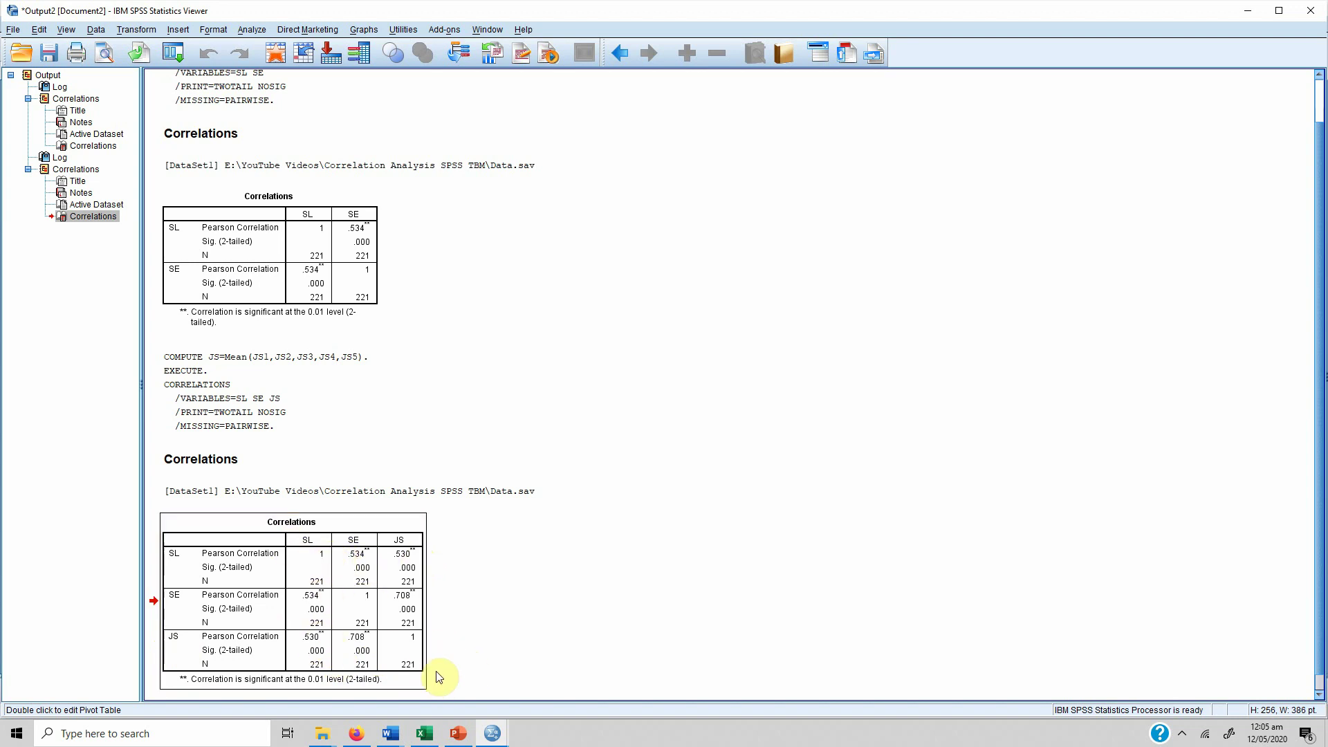
left_click(229, 527)
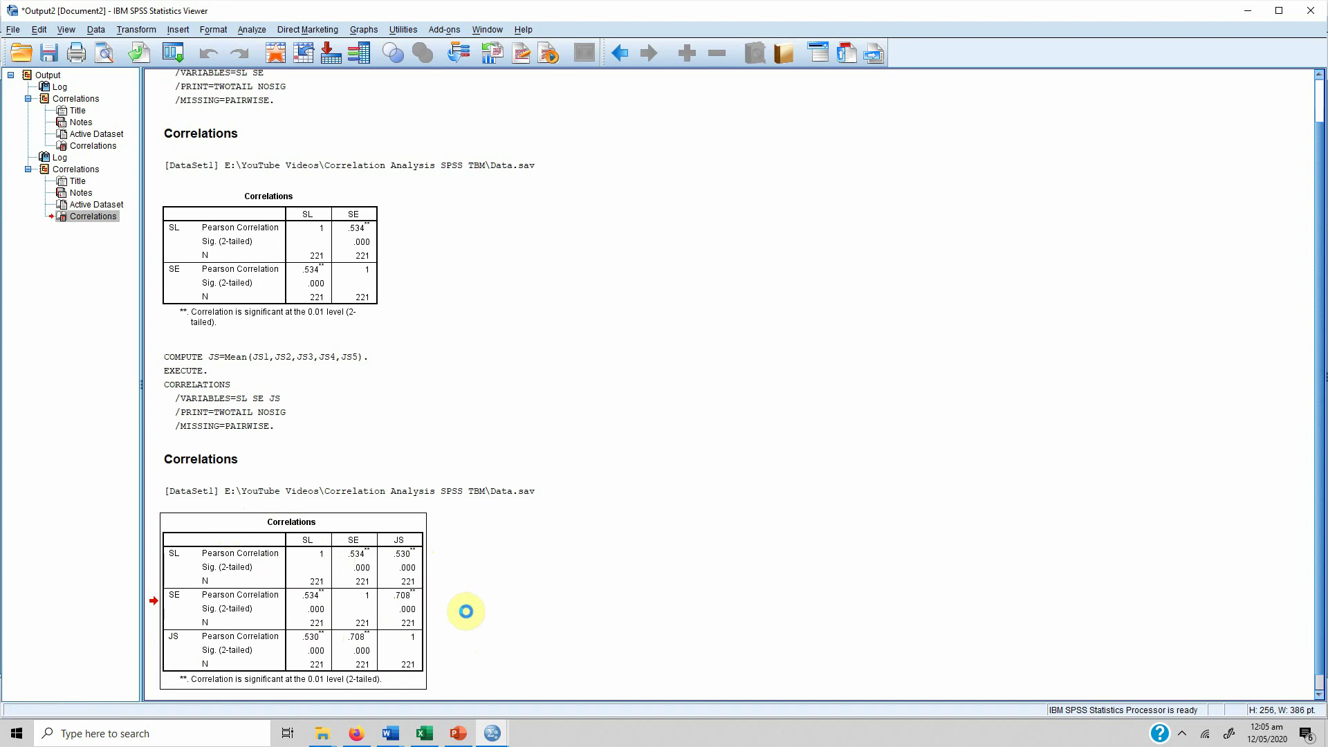
mouse_move(387, 739)
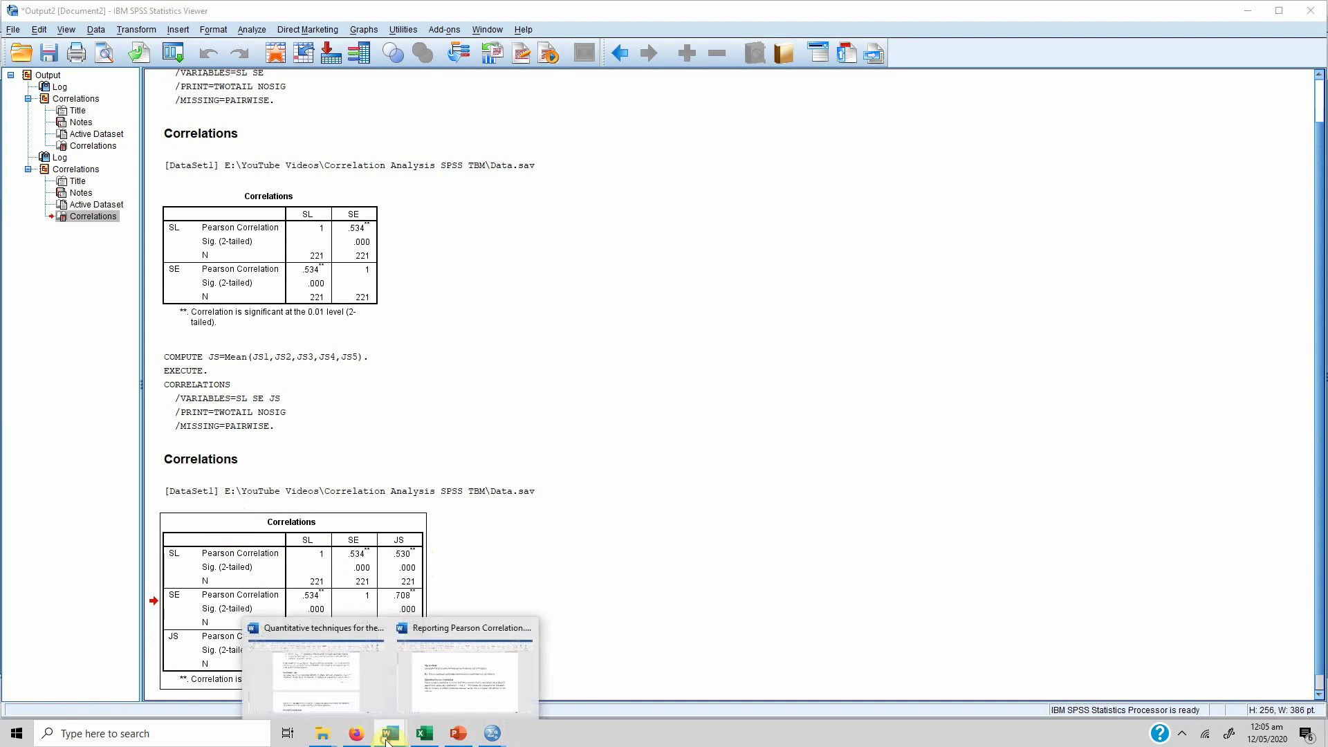
left_click(438, 690)
key("ctrl+End")
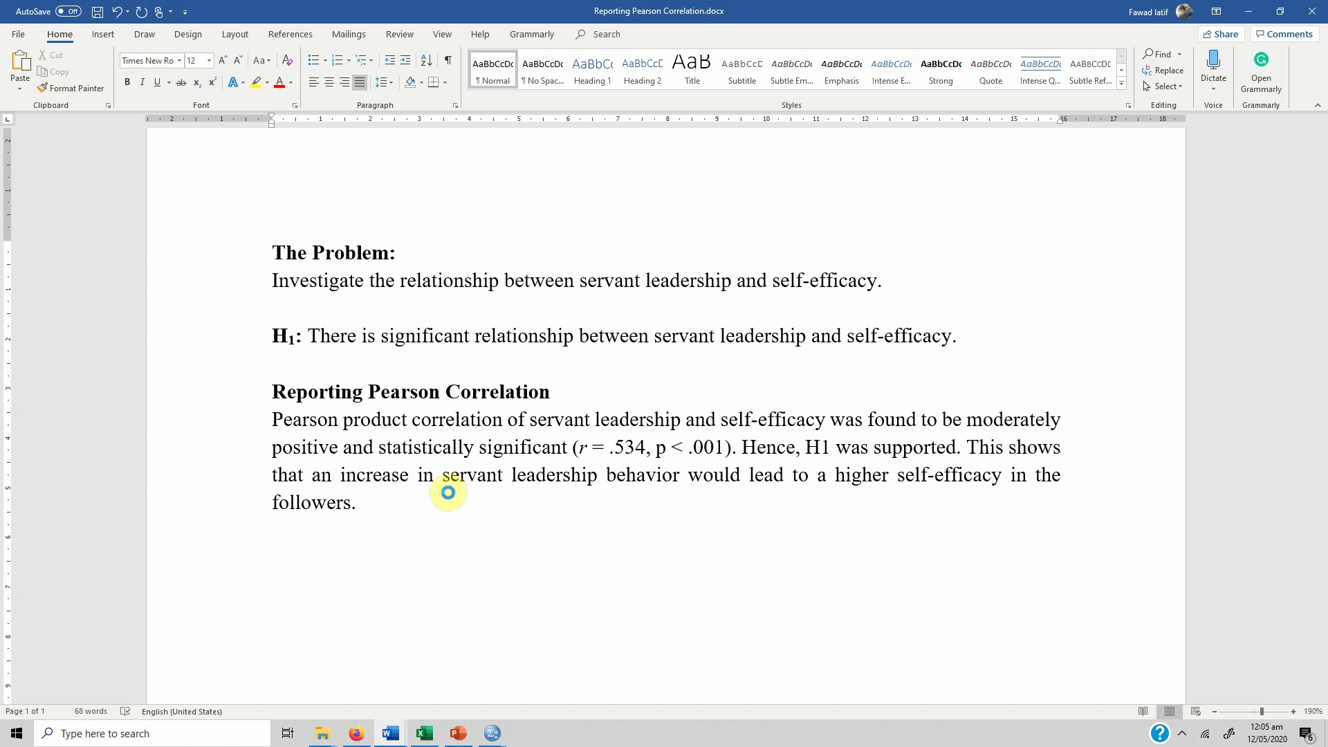
key("ctrl+v")
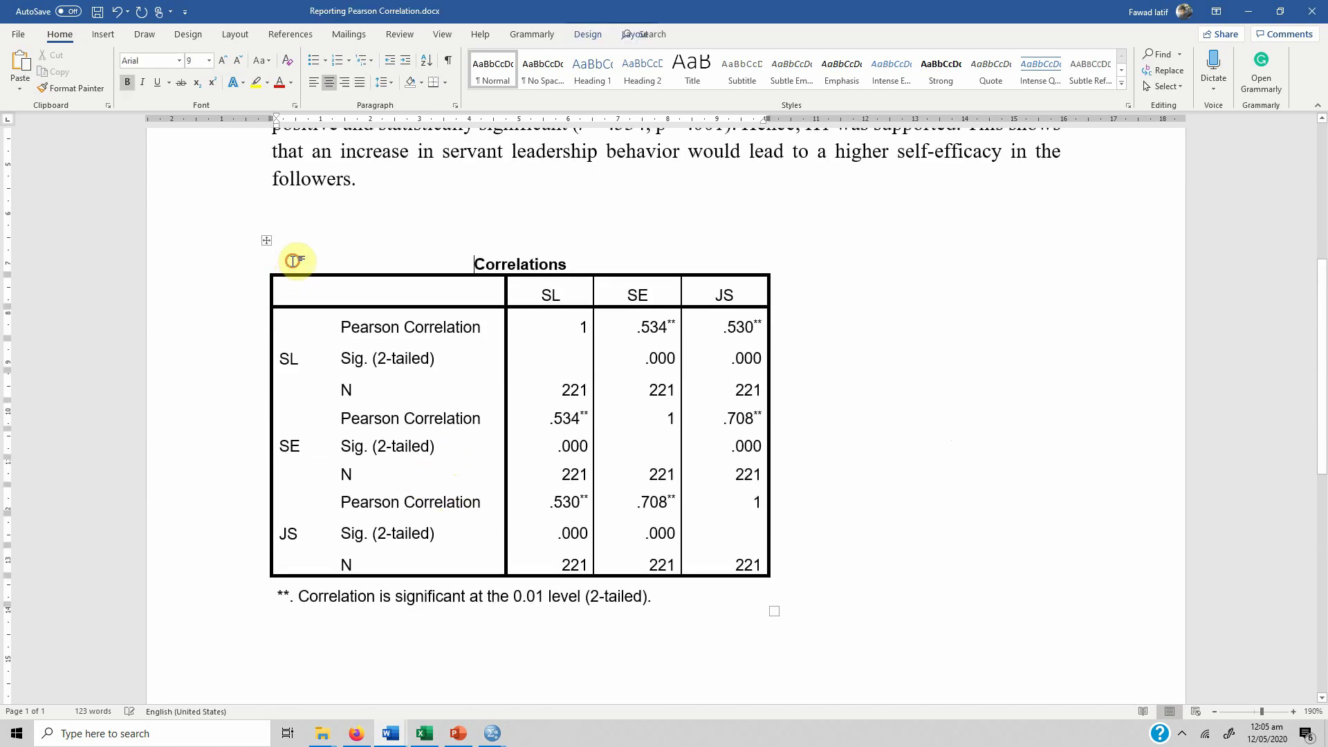
Delete the pasted table's "Correlations" title row and move the significance footnote out of its last row to a line below the table
left_click(293, 262)
key("BackSpace")
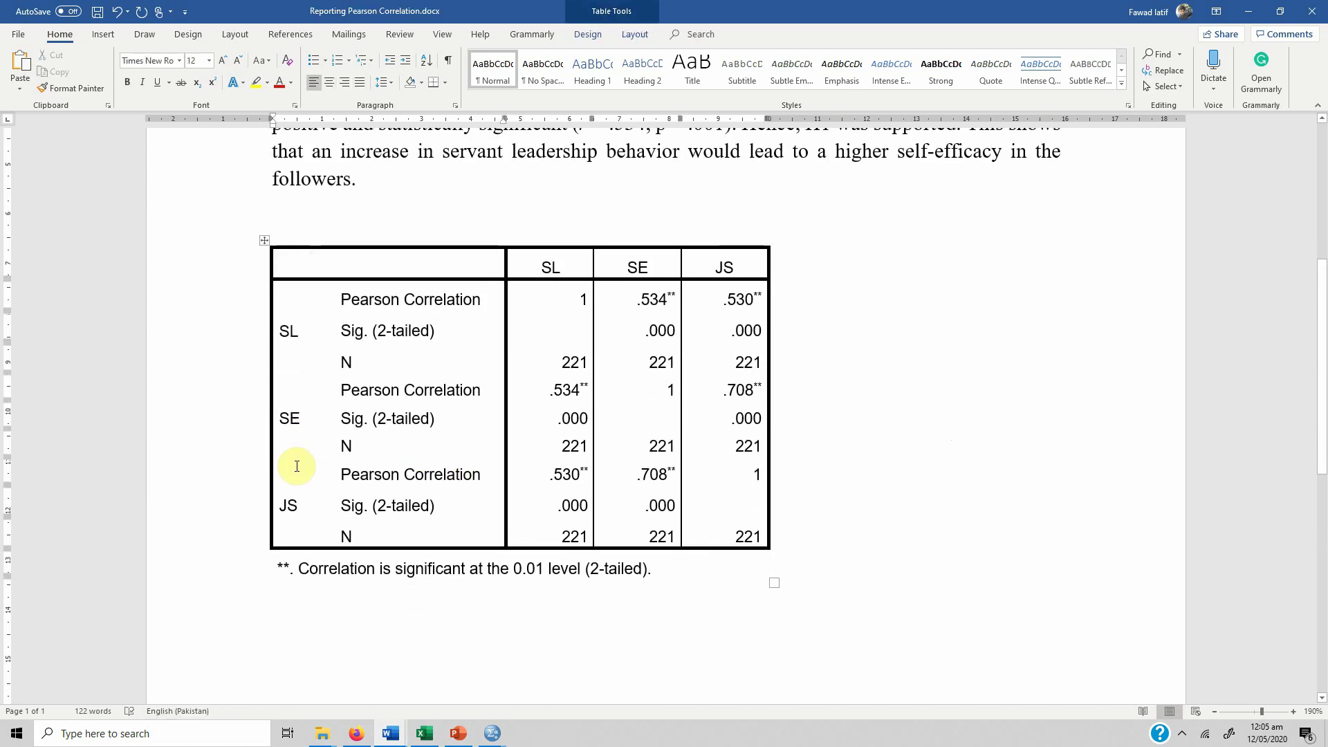
left_click(282, 568)
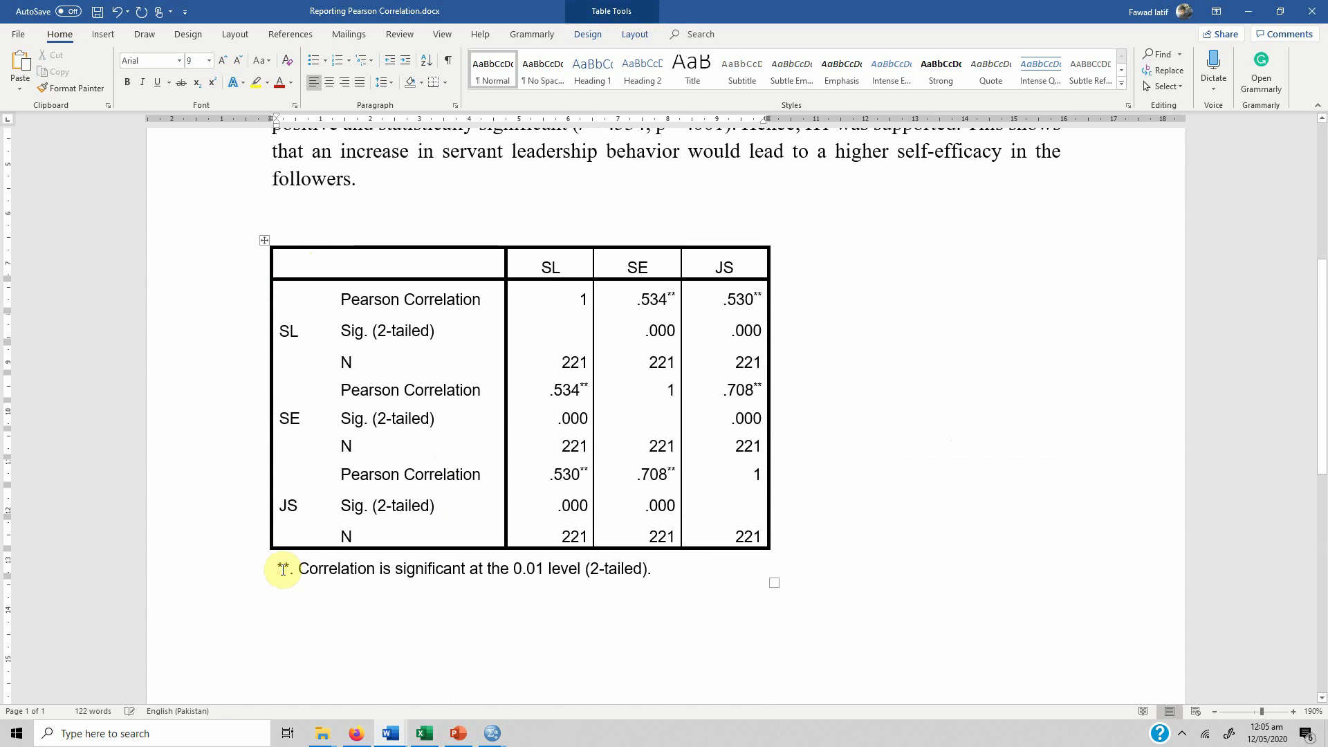
triple_click(282, 569)
key("BackSpace")
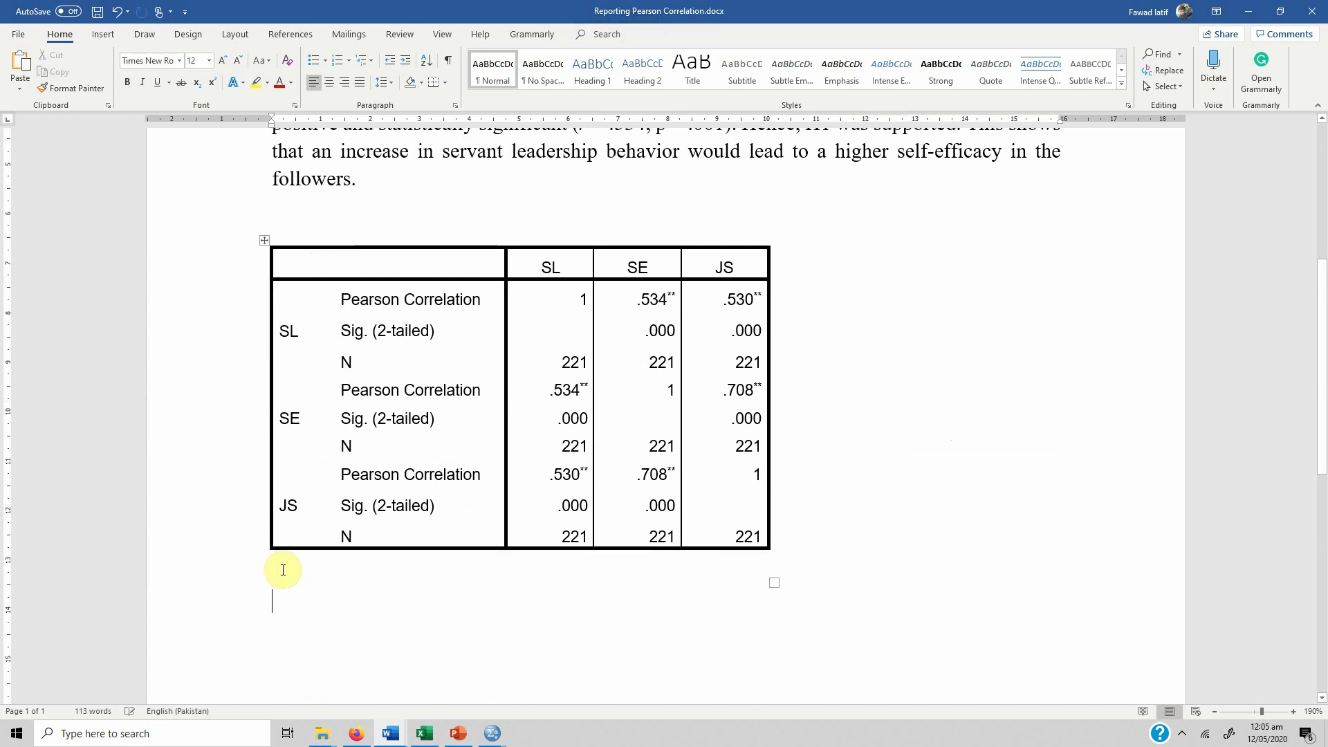
key("ctrl+z")
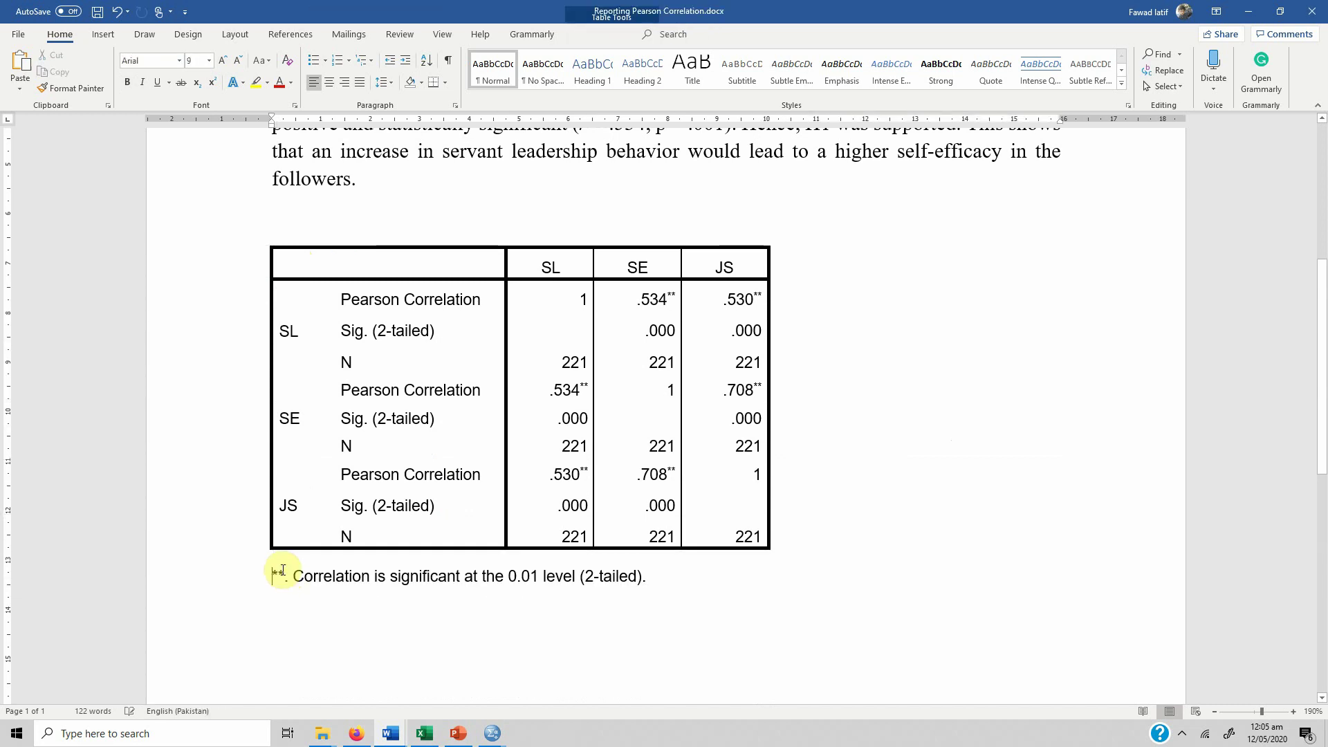
Apply all borders to the entire pasted correlation table
left_click(266, 238)
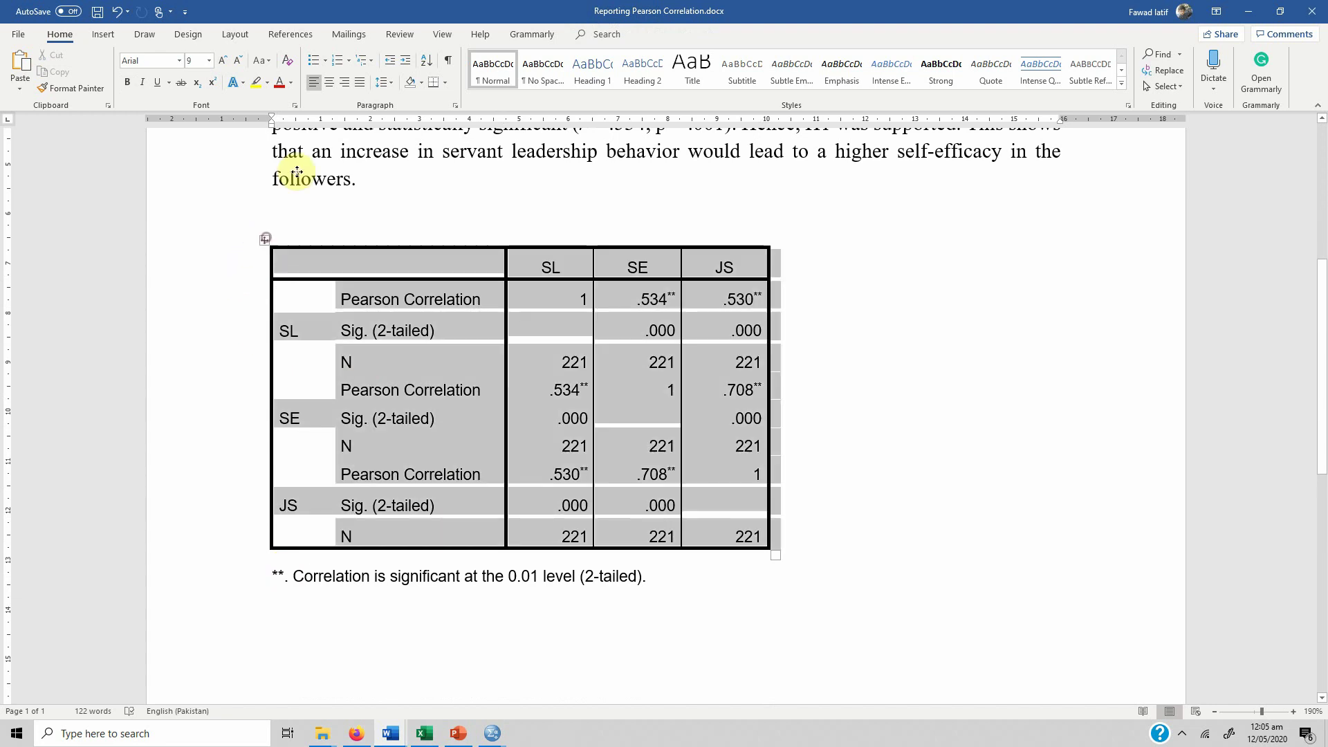
left_click(448, 83)
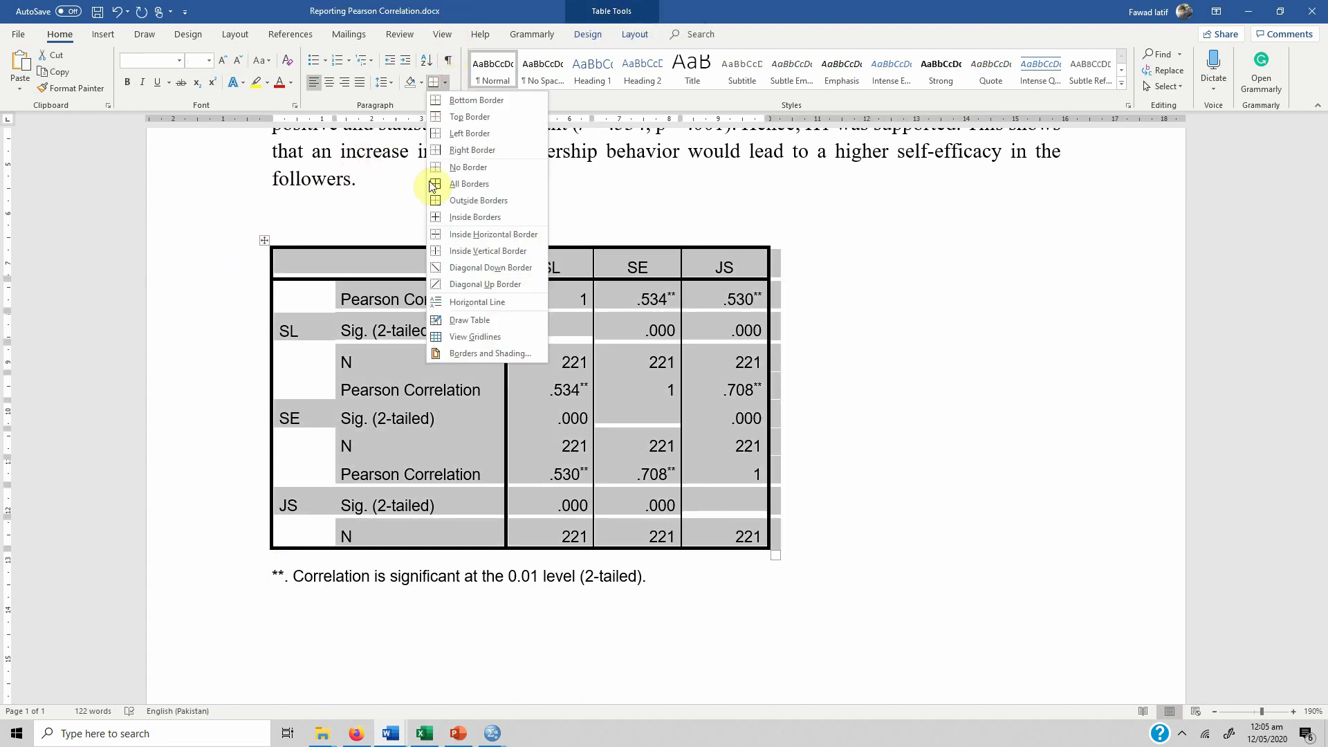
left_click(467, 179)
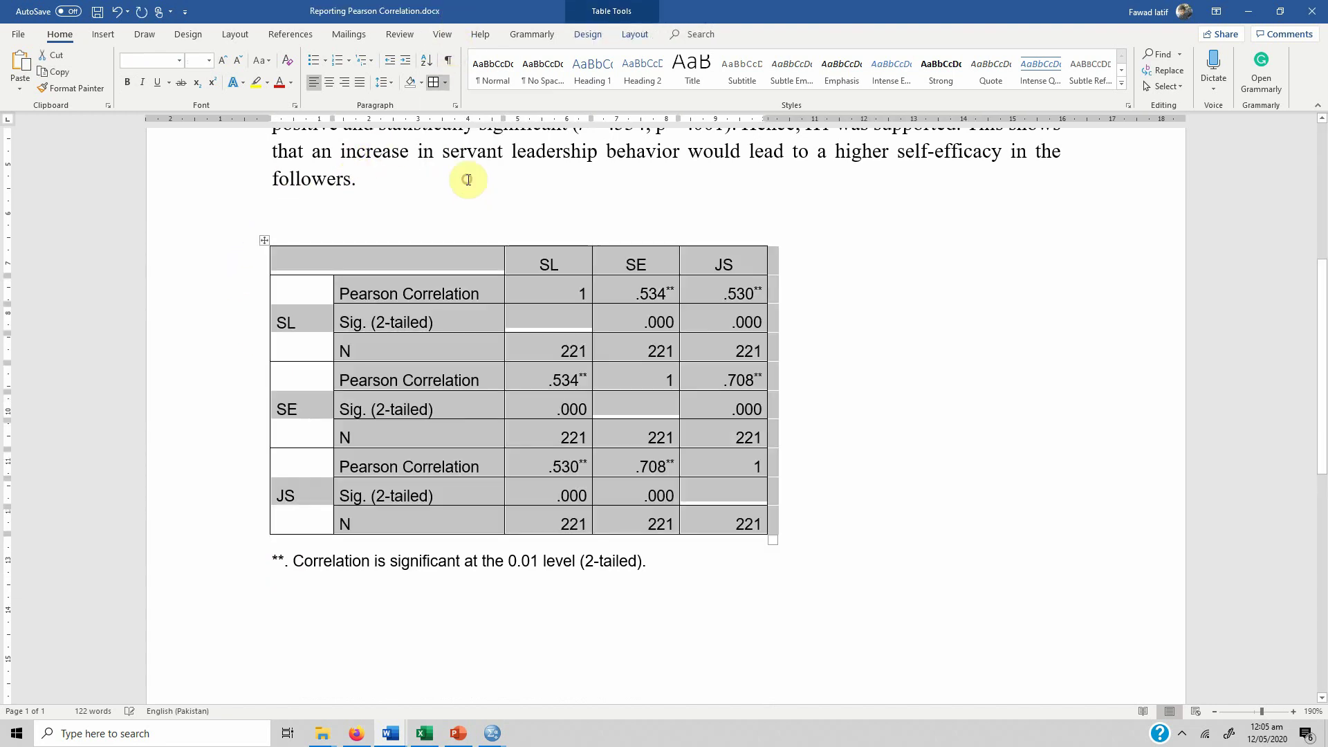
left_click(302, 491)
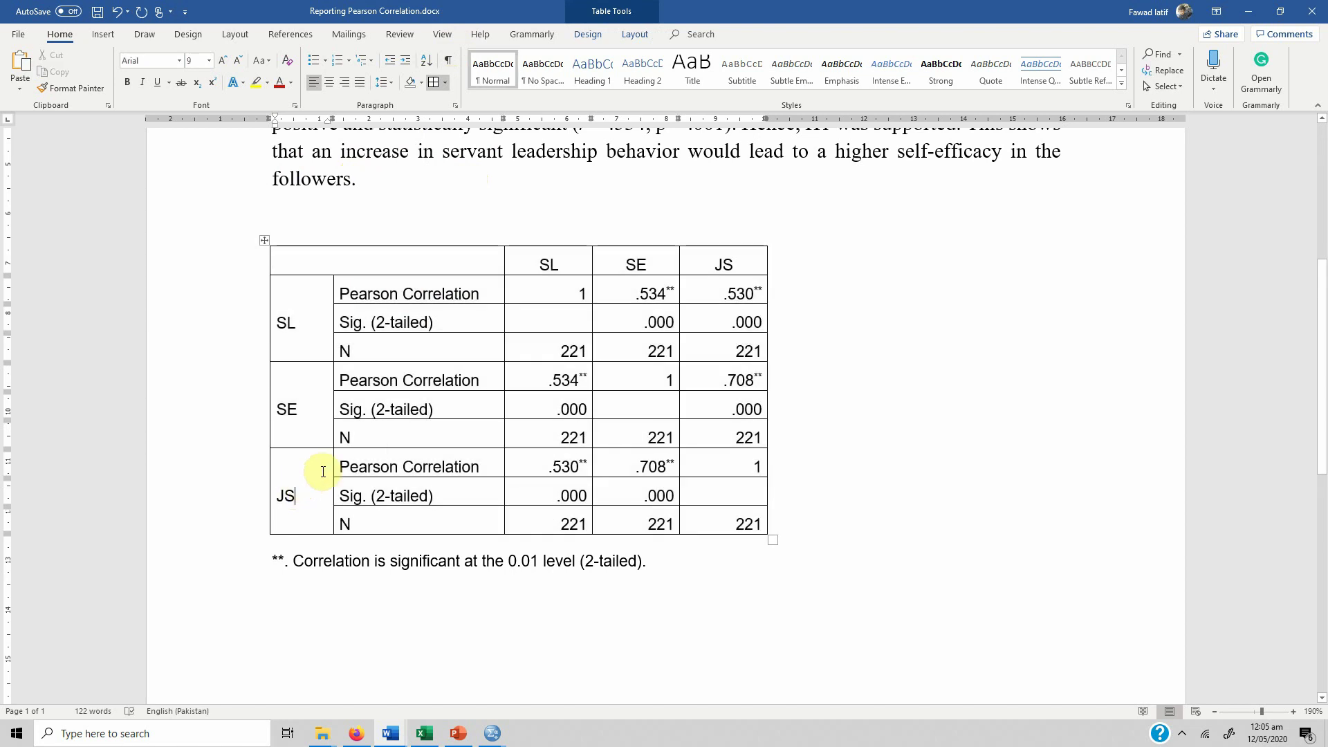
left_click_drag(538, 469, 611, 524)
key("Delete")
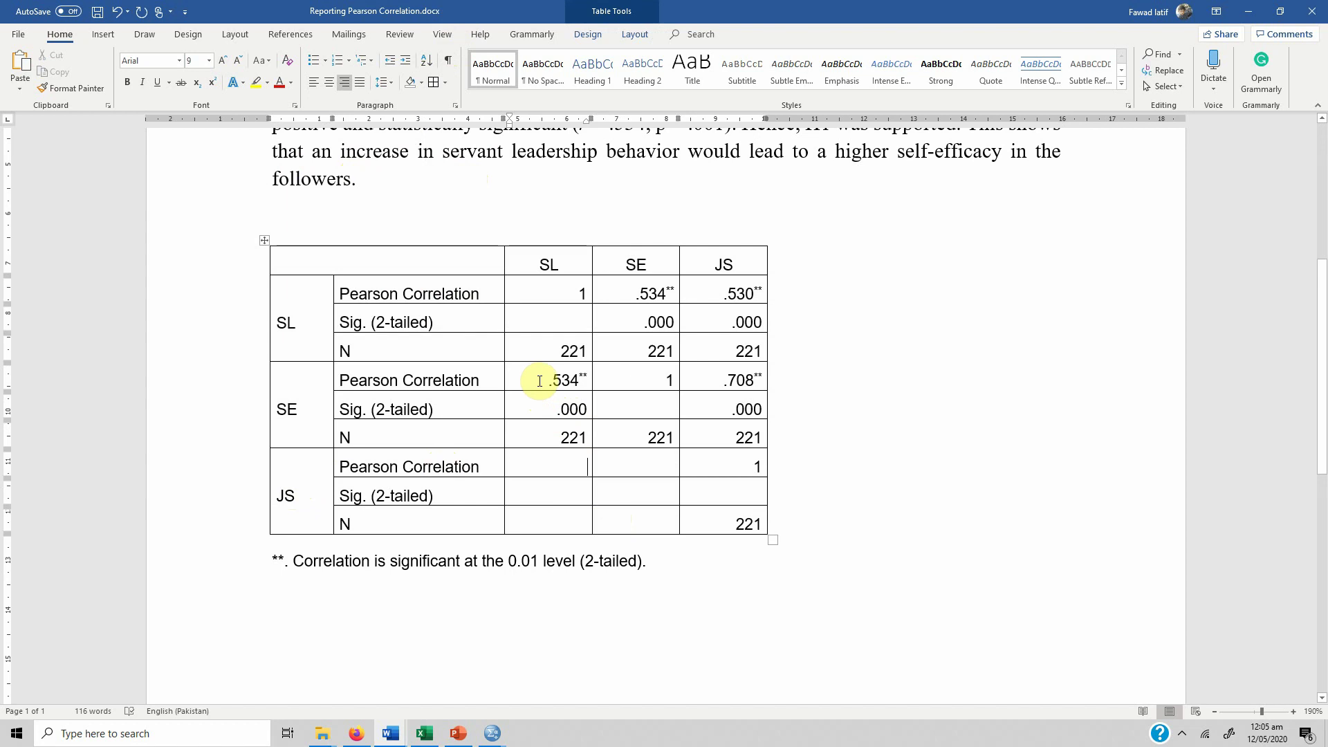
key("ctrl+z")
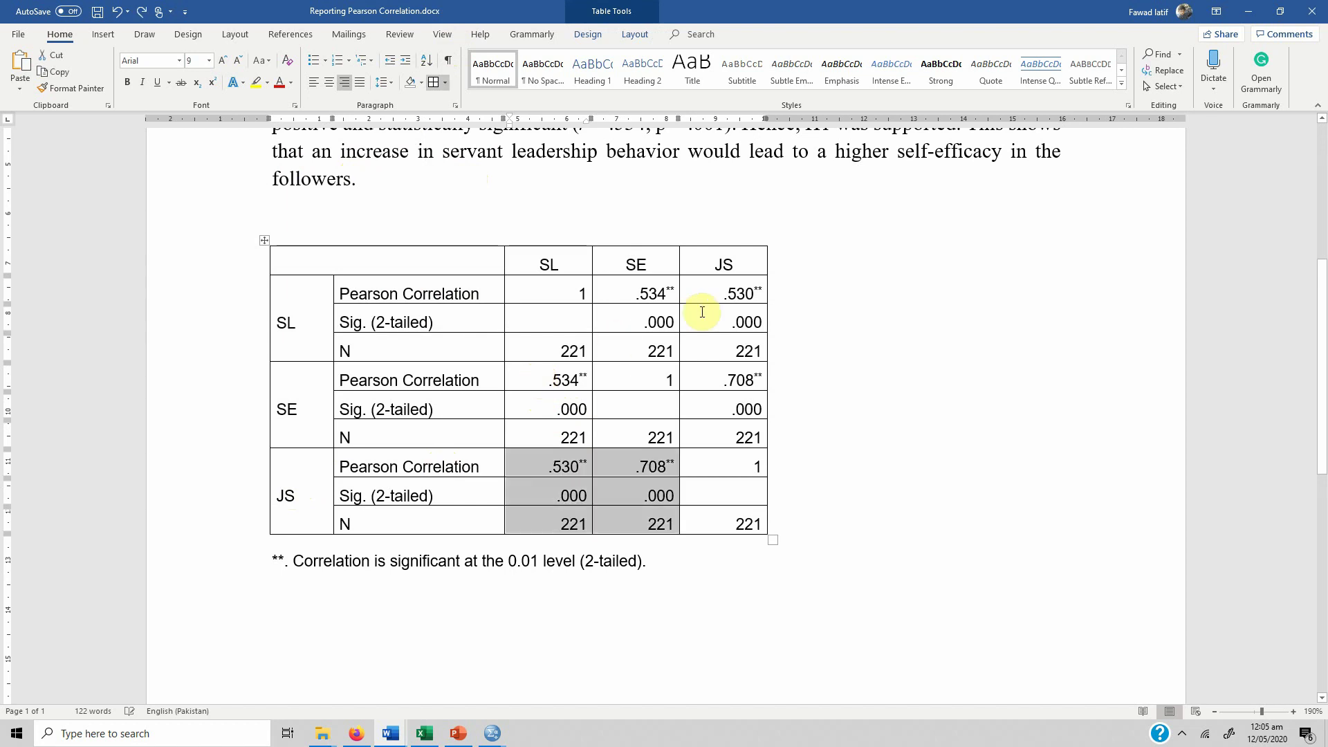
Clear the duplicate values above the diagonal in the SE and JS columns of the correlation table
left_click_drag(638, 302, 738, 433)
key("Delete")
key("Delete")
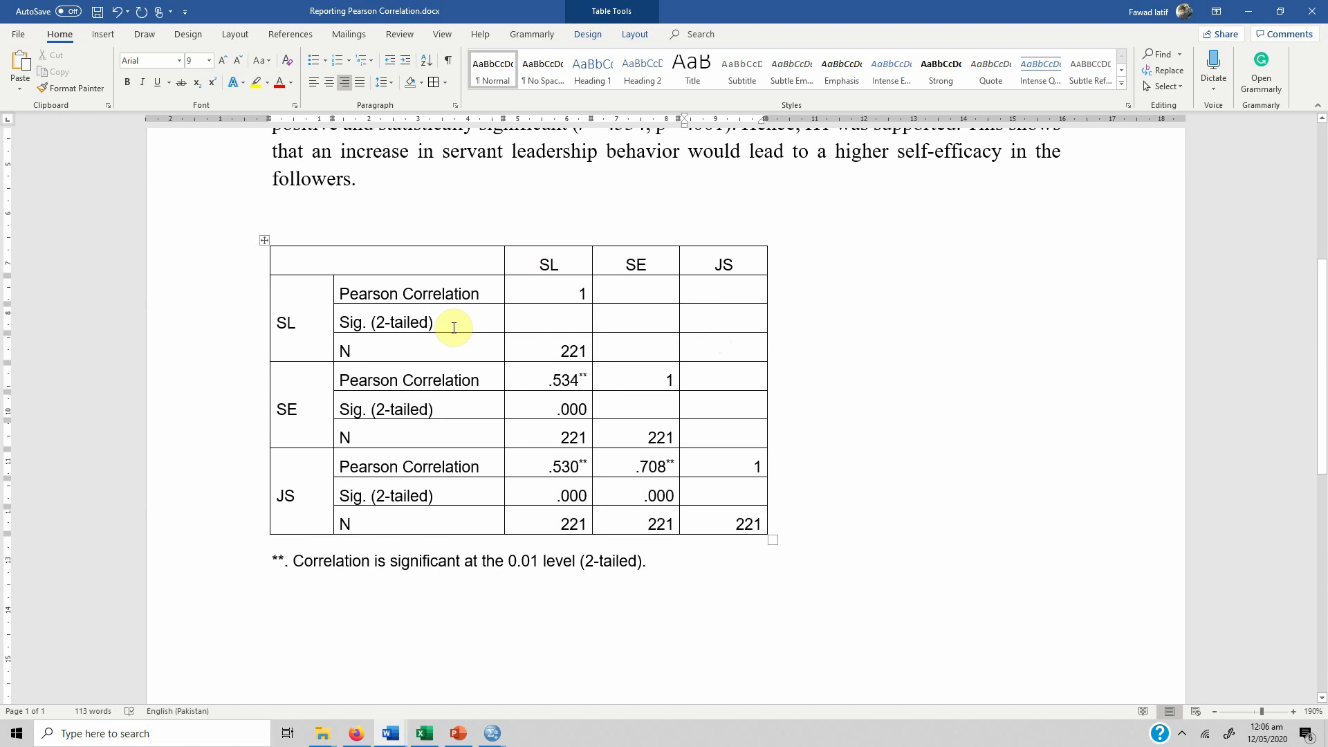
Draw horizontal cell borders beneath the SL, SE and JS row labels, level with the bottom of each Pearson Correlation row
left_click(625, 36)
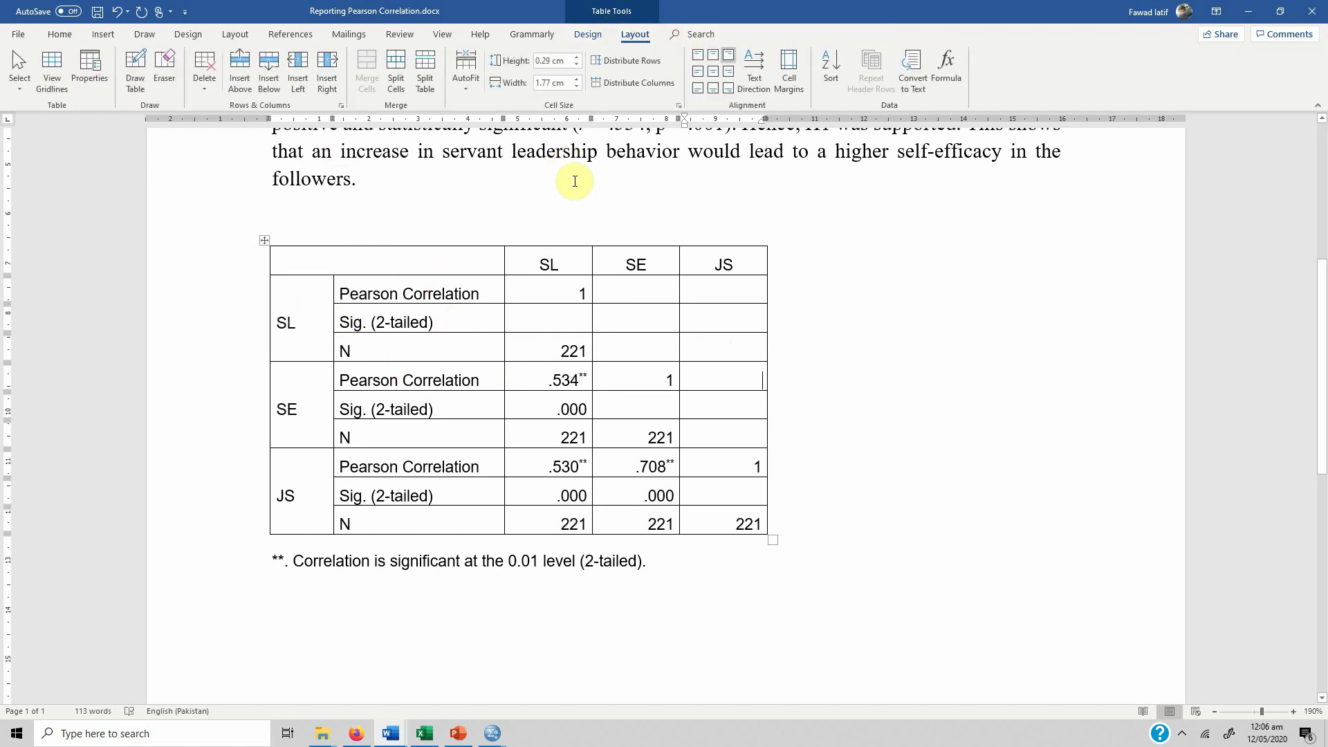
left_click(134, 69)
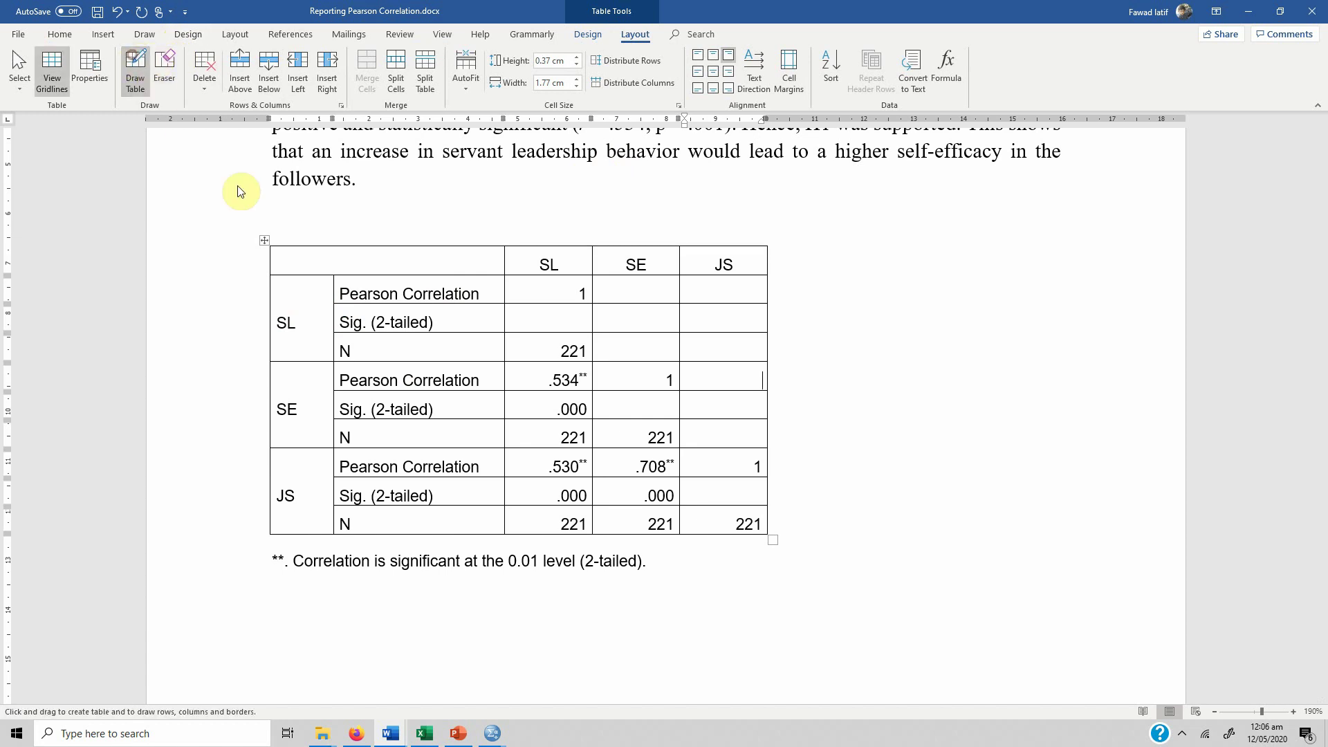
left_click_drag(337, 300, 279, 303)
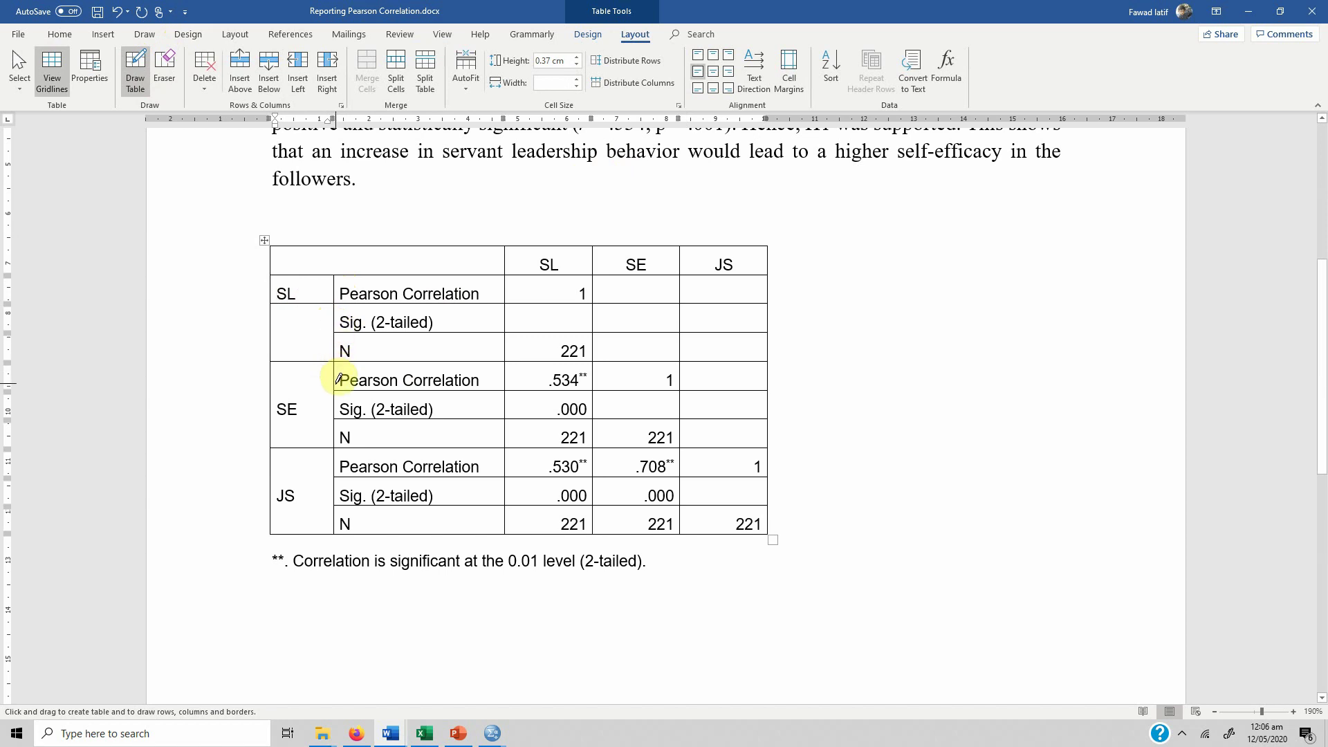
left_click_drag(335, 388, 285, 390)
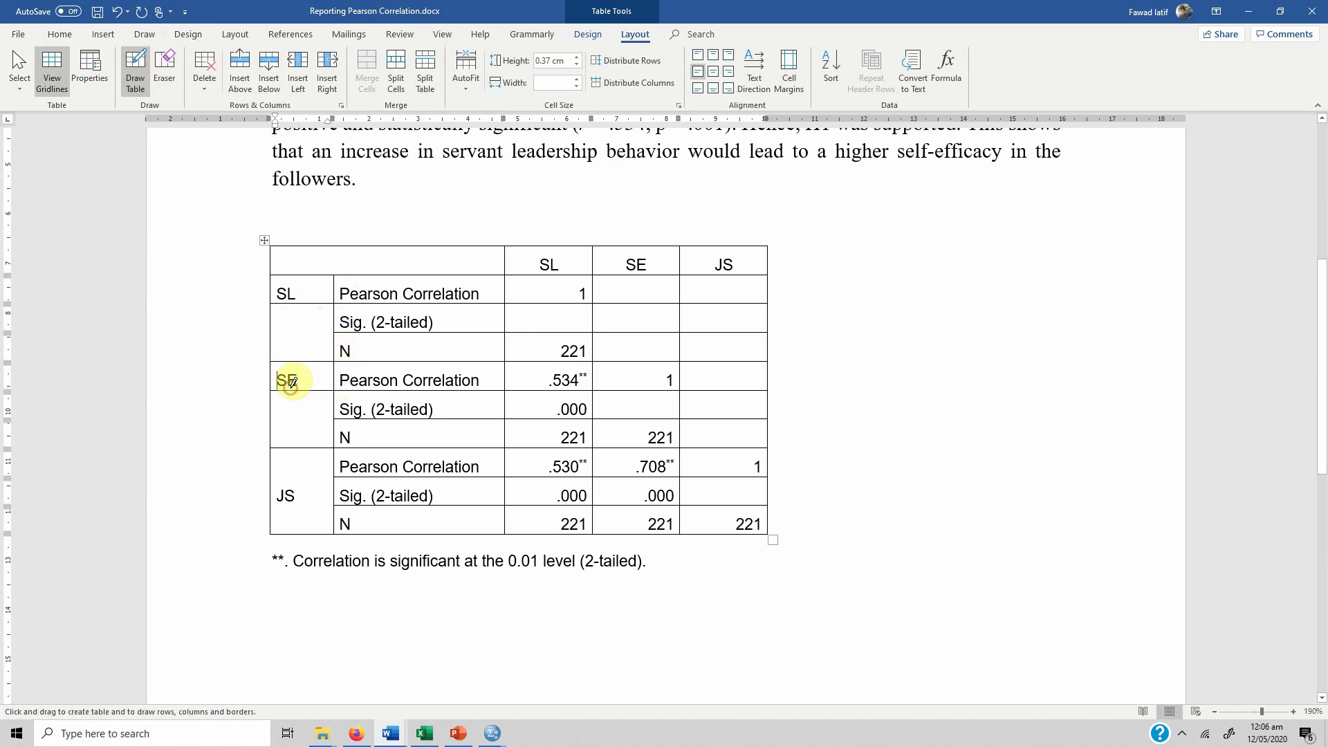
left_click_drag(337, 475, 288, 476)
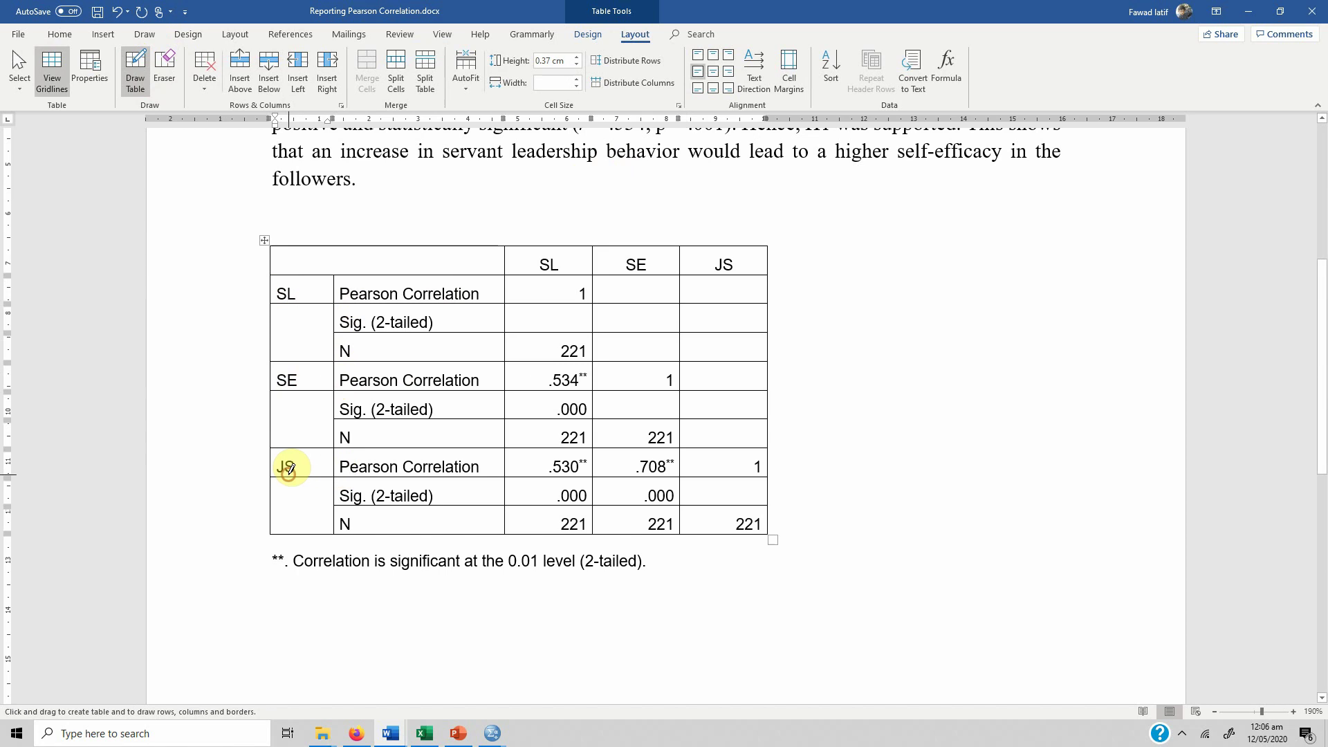
key("Escape")
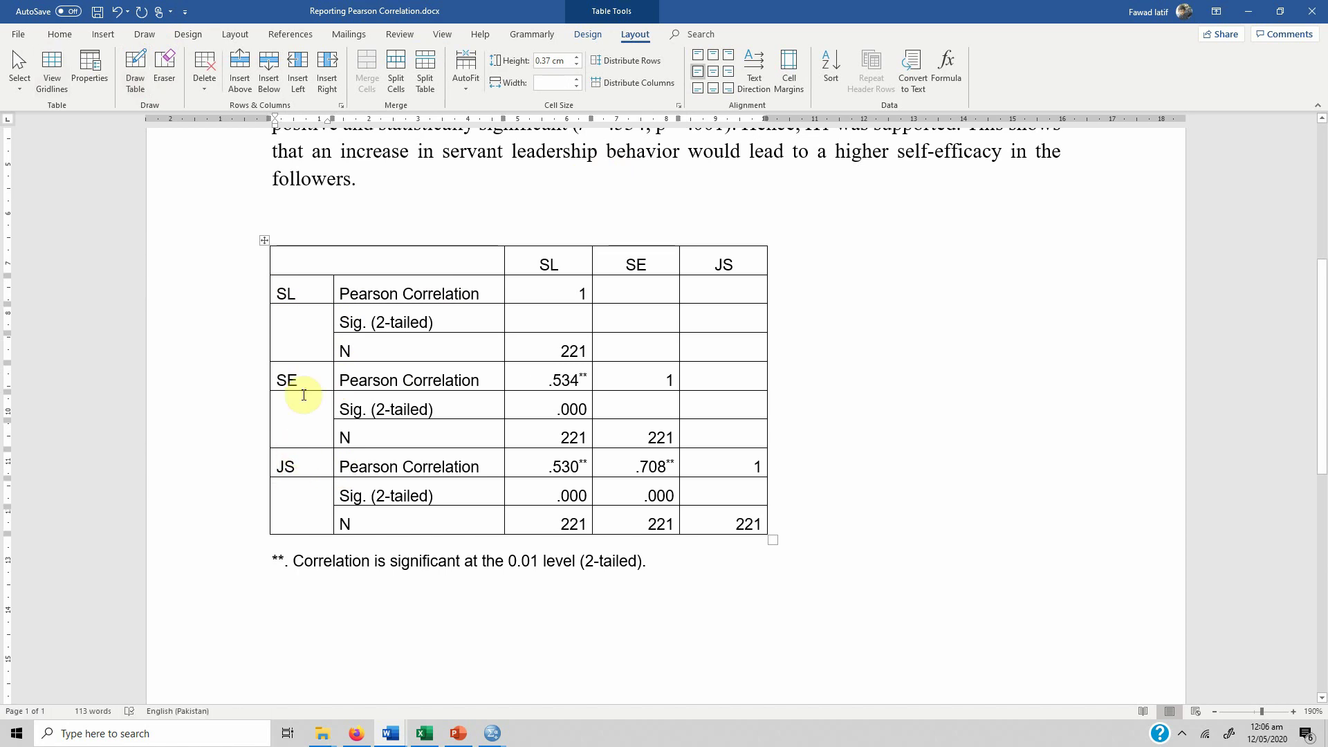
Delete the Sig. (2-tailed) and N rows of the SL block
left_click(305, 333)
key("shift+Right")
key("shift+Right")
key("shift+Right")
key("shift+Right")
key("shift+Right")
key("shift+Right")
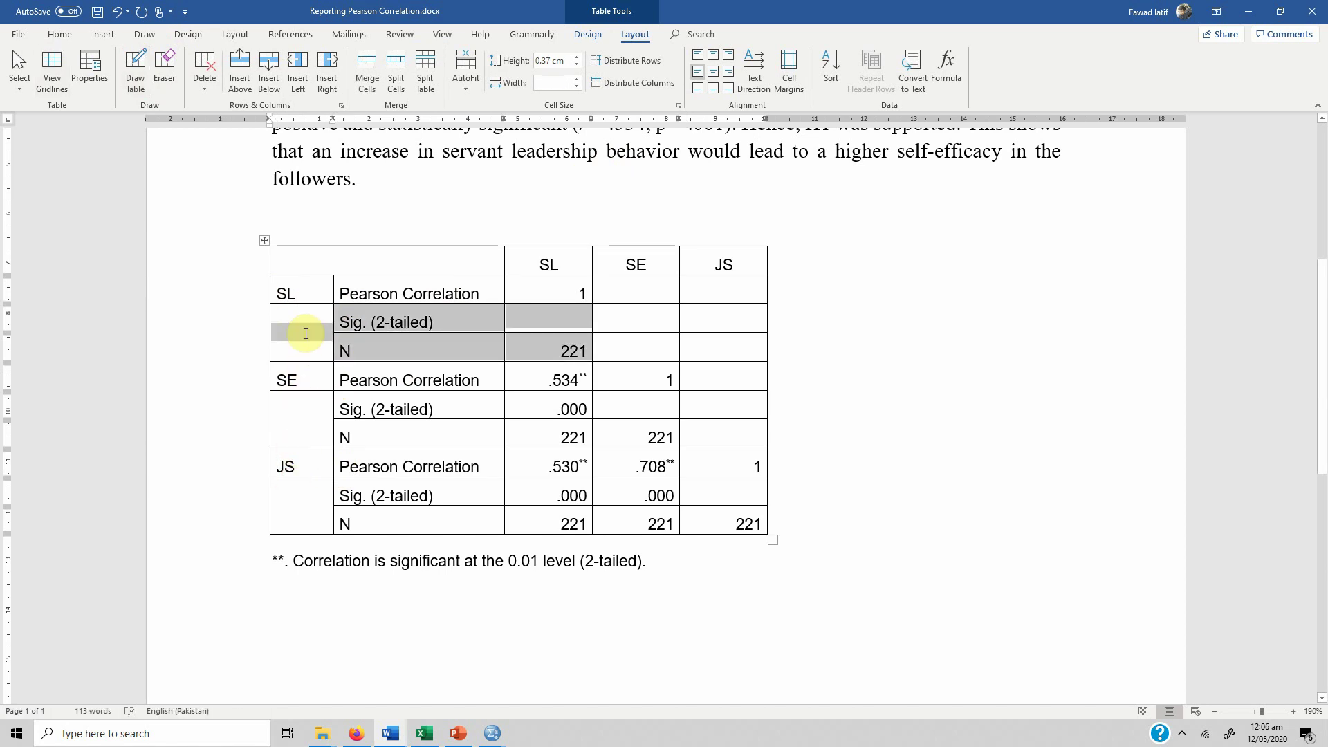
key("BackSpace")
Delete the Sig. (2-tailed) and N rows of the SE block
key("shift+Right")
key("shift+Right")
key("shift+Right")
key("shift+Right")
key("shift+Right")
key("shift+Right")
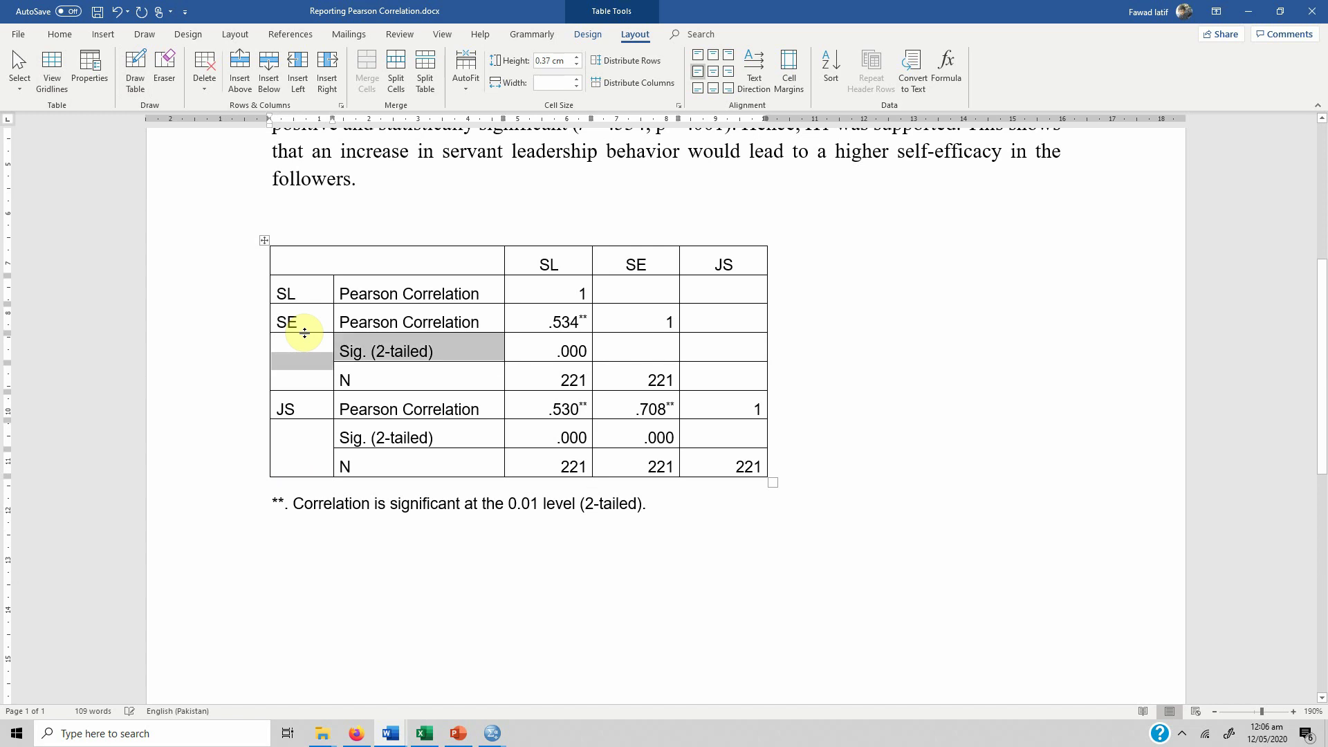
key("BackSpace")
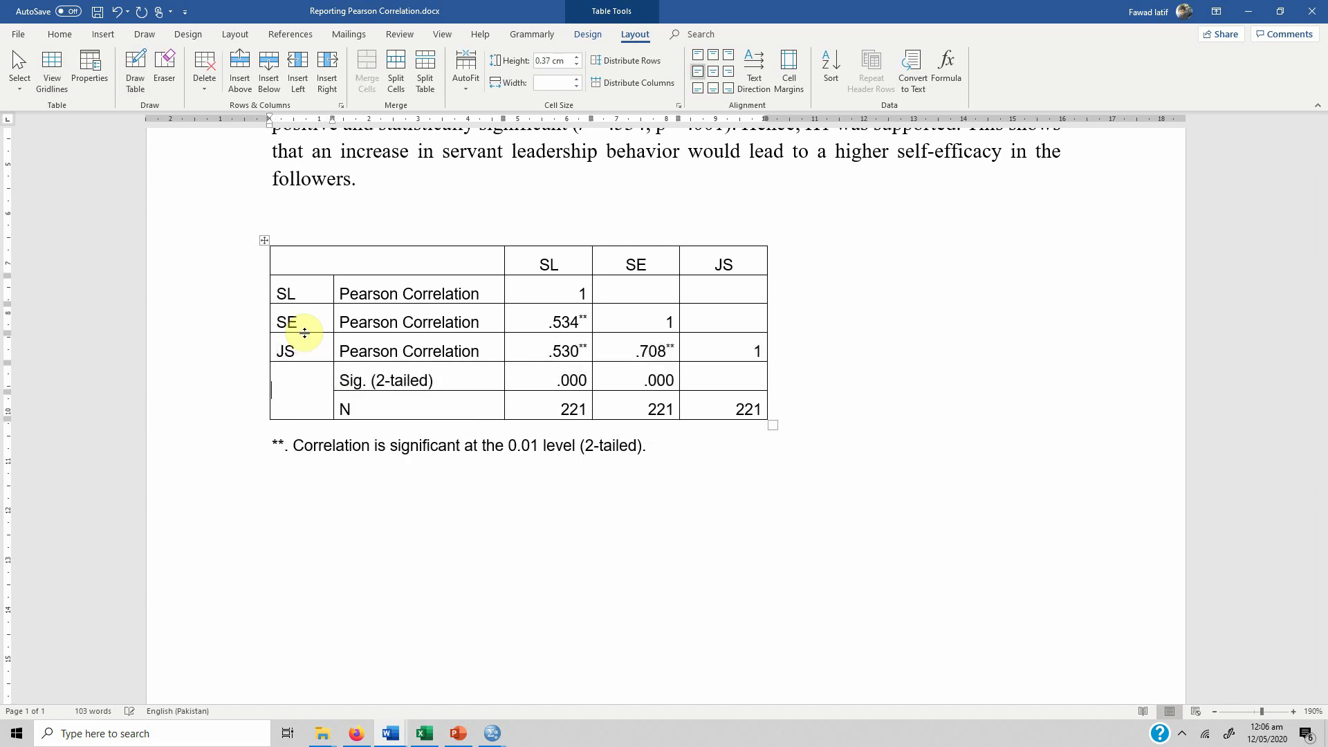
Delete the Sig. (2-tailed) and N rows of the JS block
key("shift+Right")
key("shift+Right")
key("shift+Right")
key("shift+Right")
key("shift+Right")
key("shift+Right")
key("shift+Right")
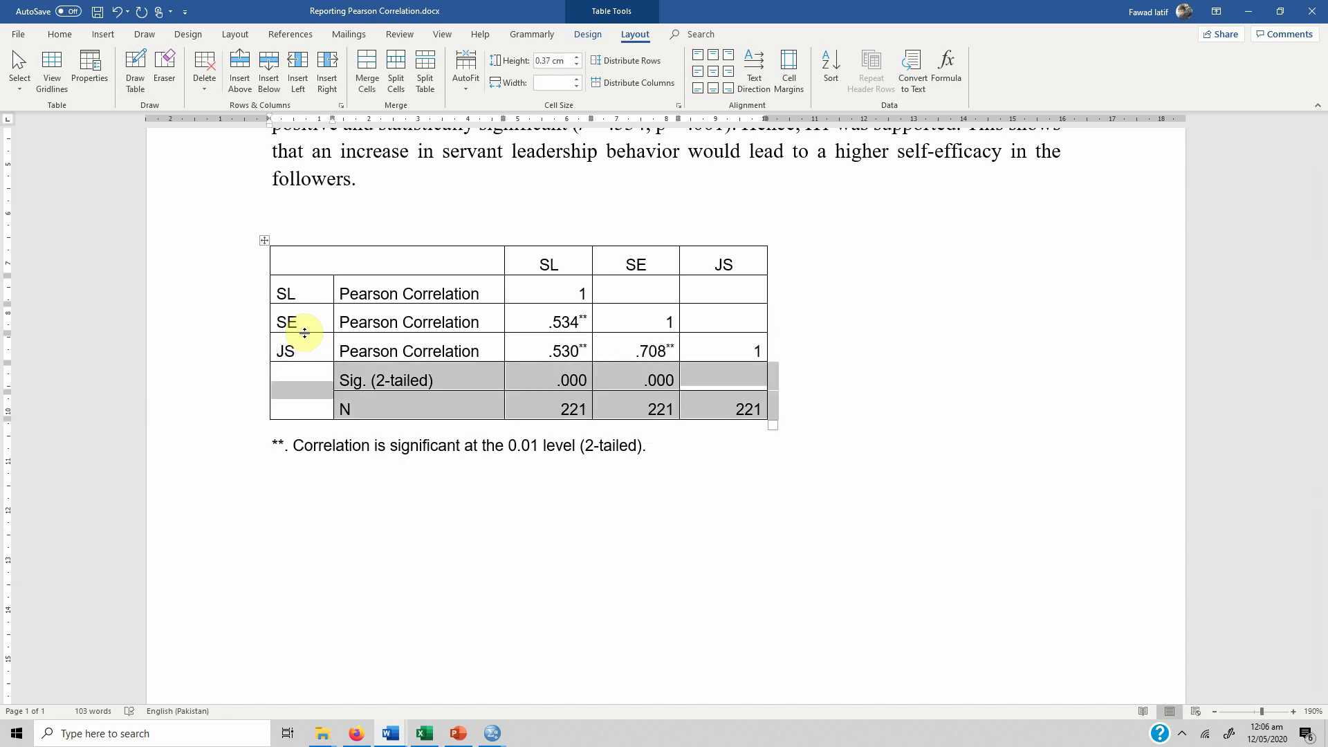
key("BackSpace")
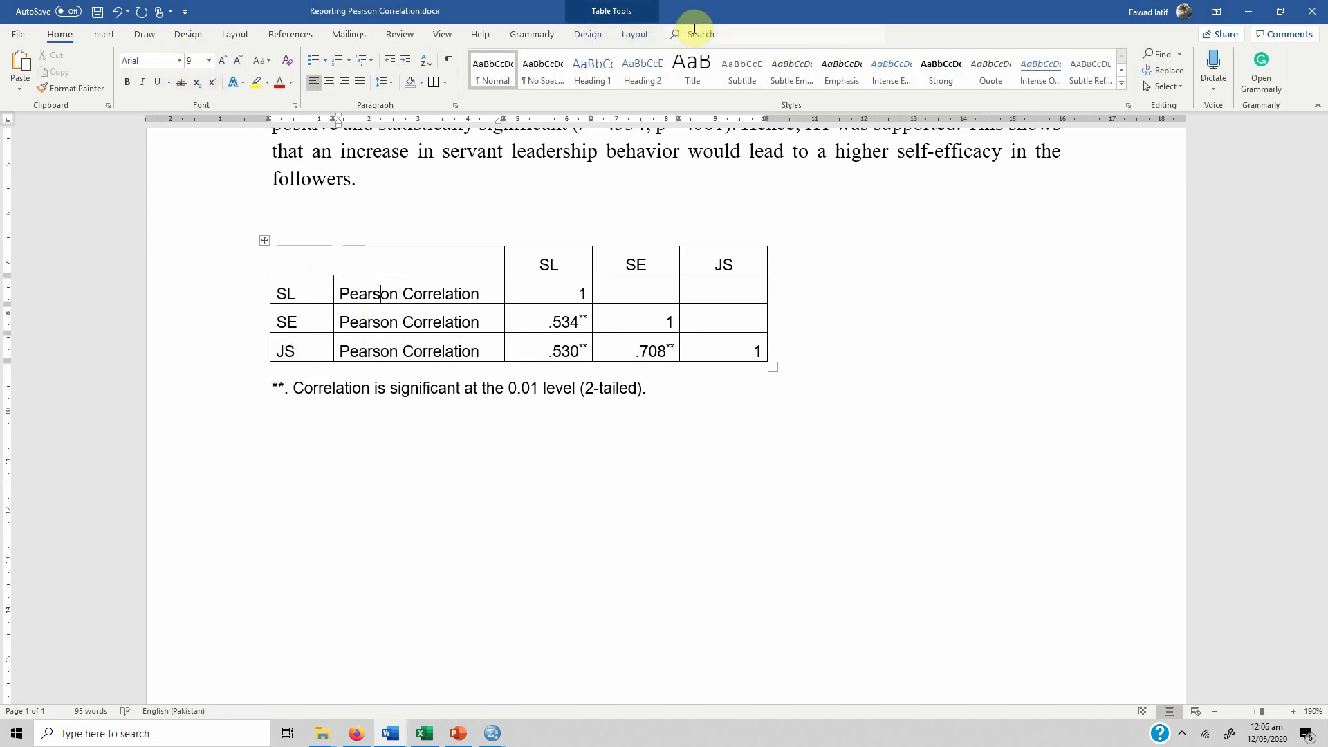
Split the blank header cell in line with the row-label column and delete the Pearson Correlation column
left_click(633, 40)
left_click(135, 69)
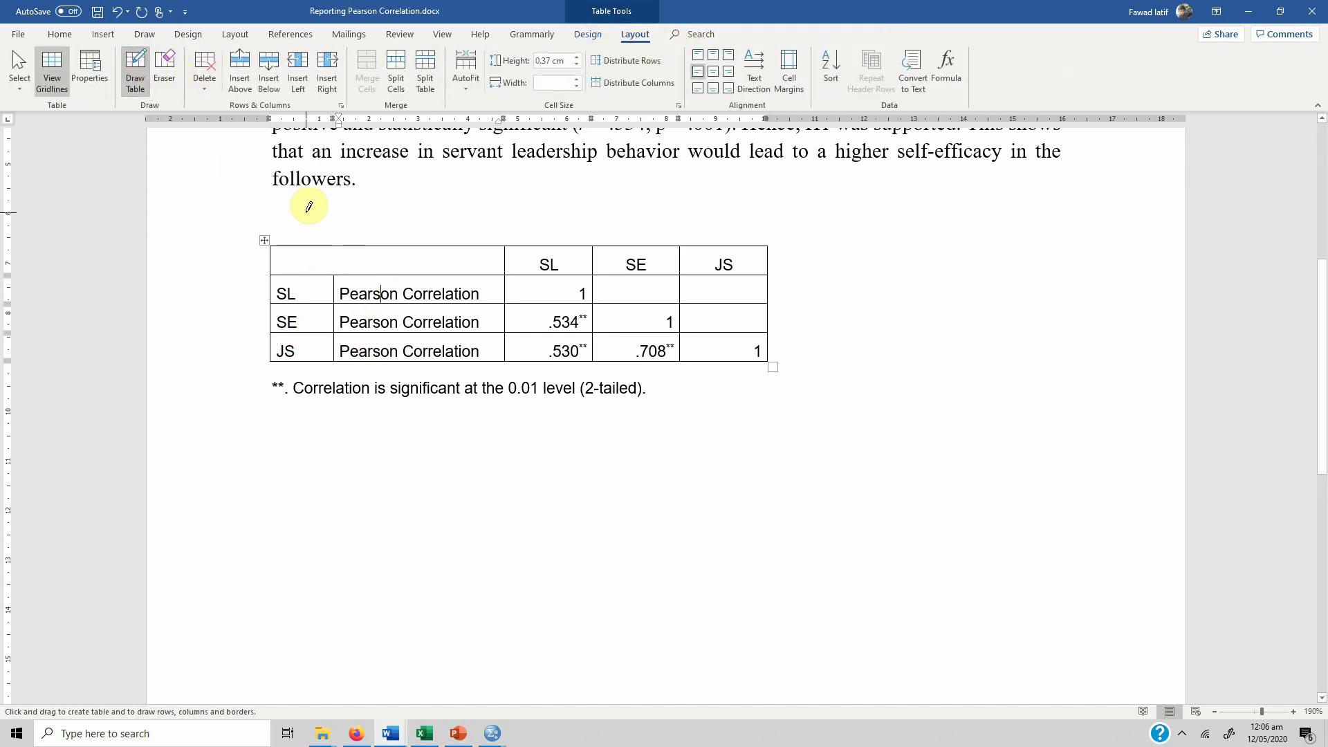
left_click_drag(336, 246, 336, 274)
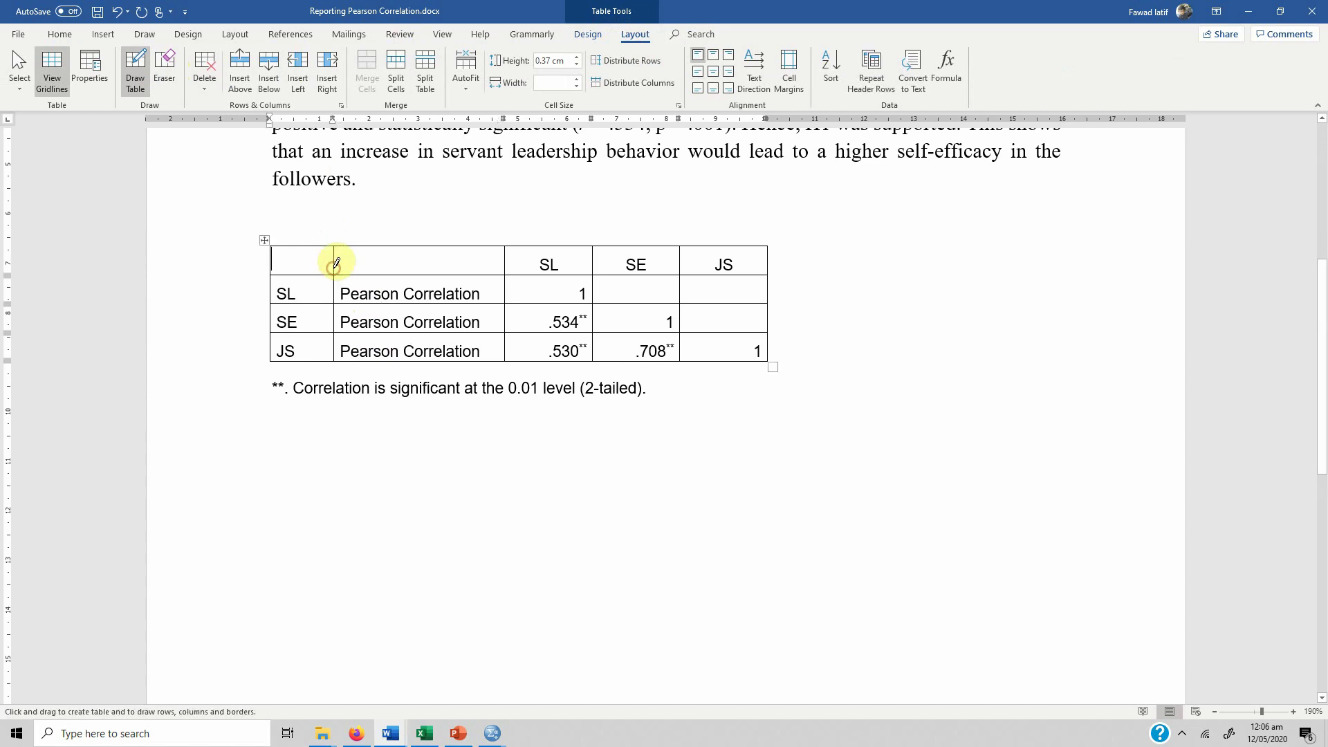
key("Escape")
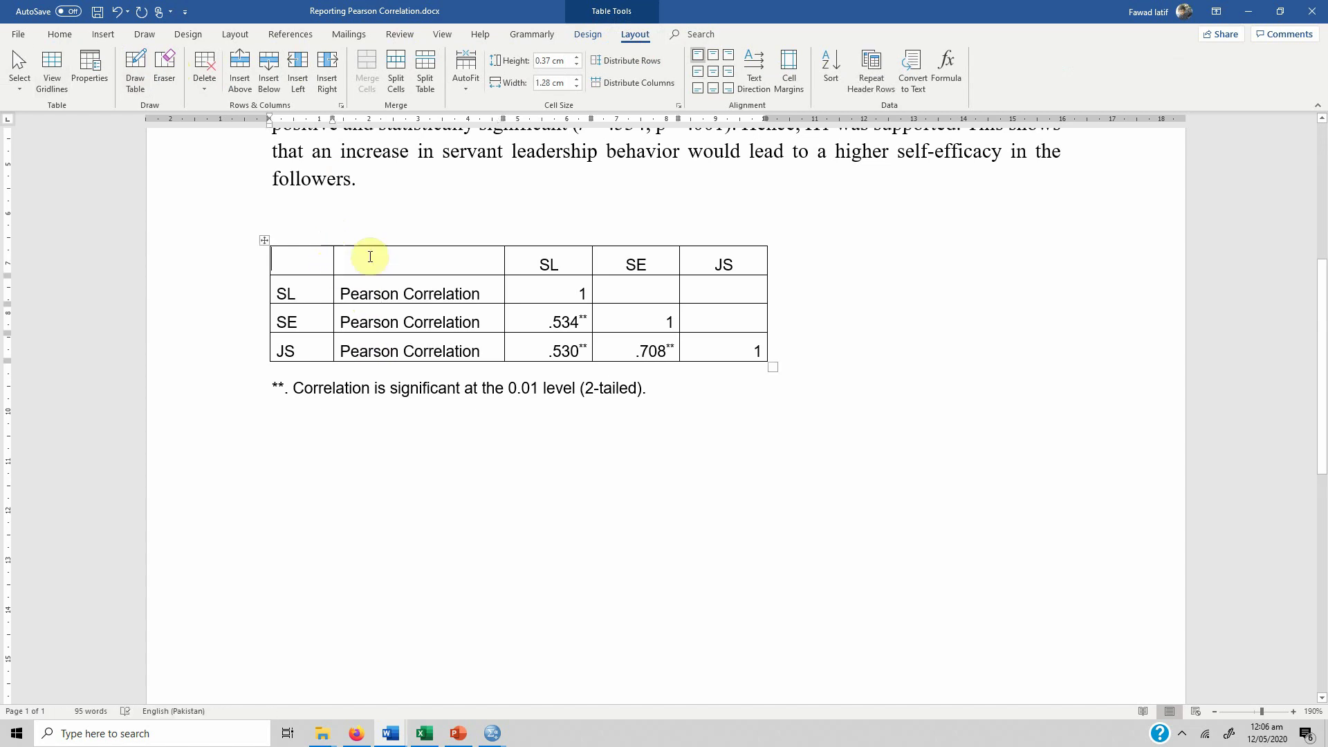
left_click(408, 245)
key("BackSpace")
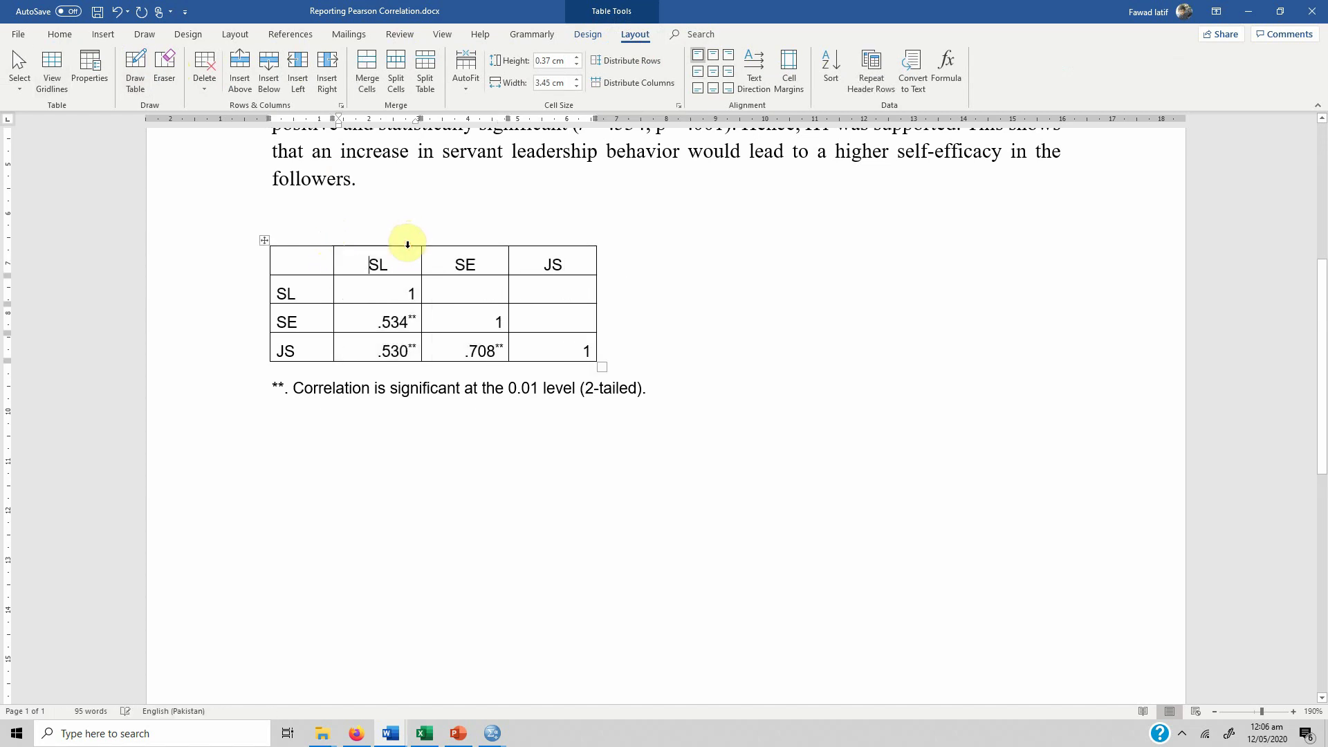
AutoFit the whole correlation table to the window width
left_click(264, 239)
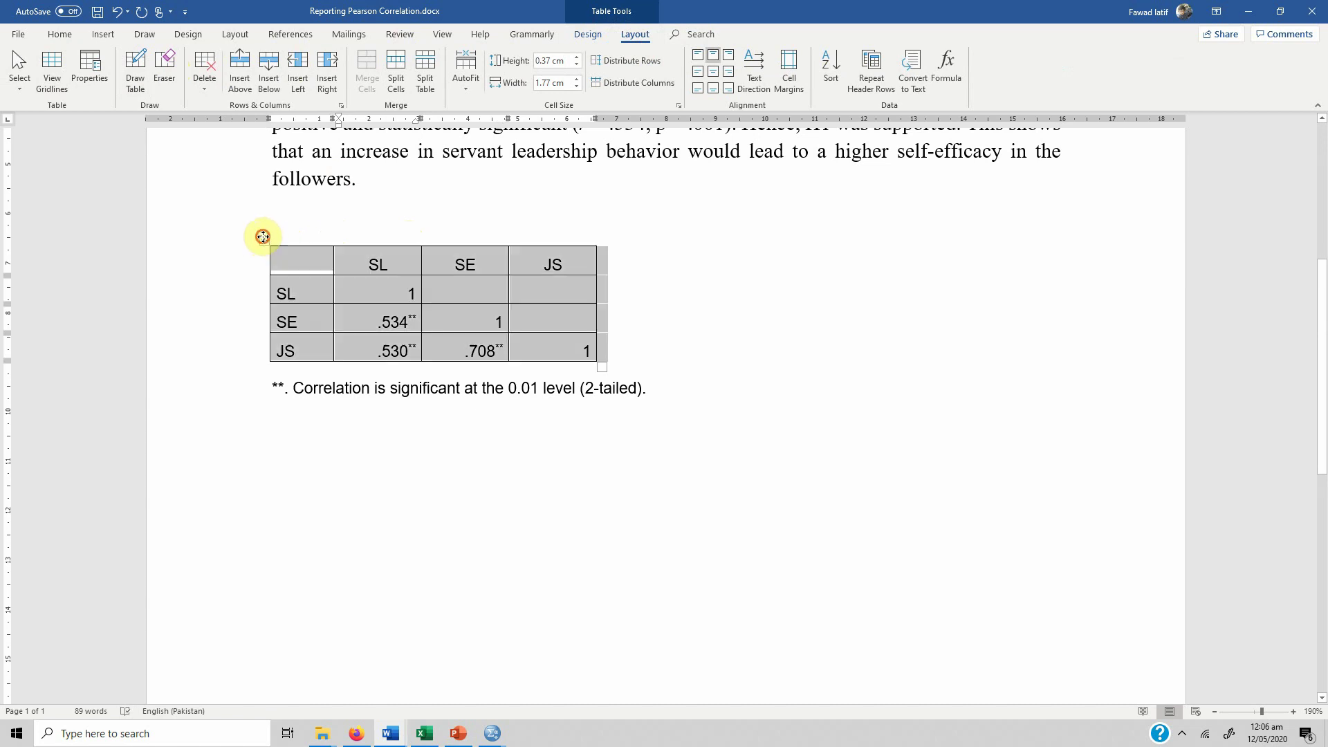
right_click(264, 239)
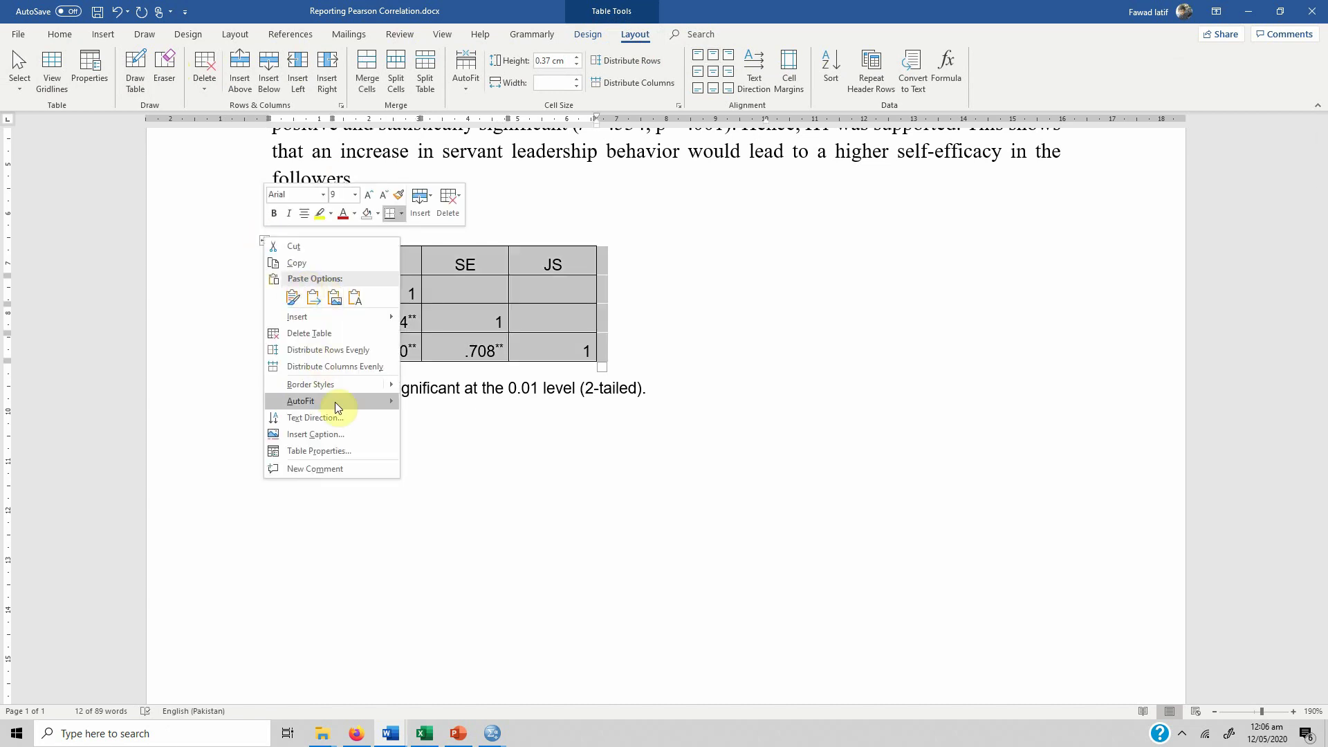
mouse_move(362, 405)
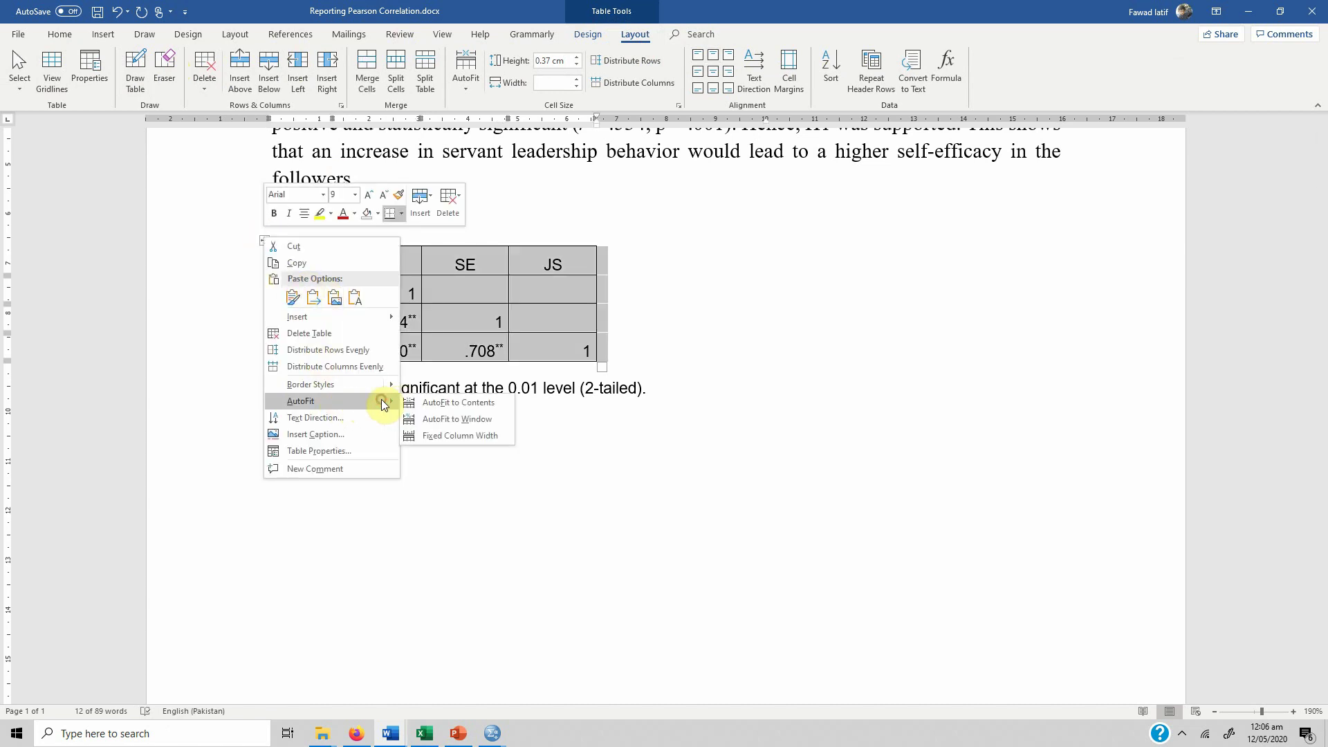
left_click(450, 420)
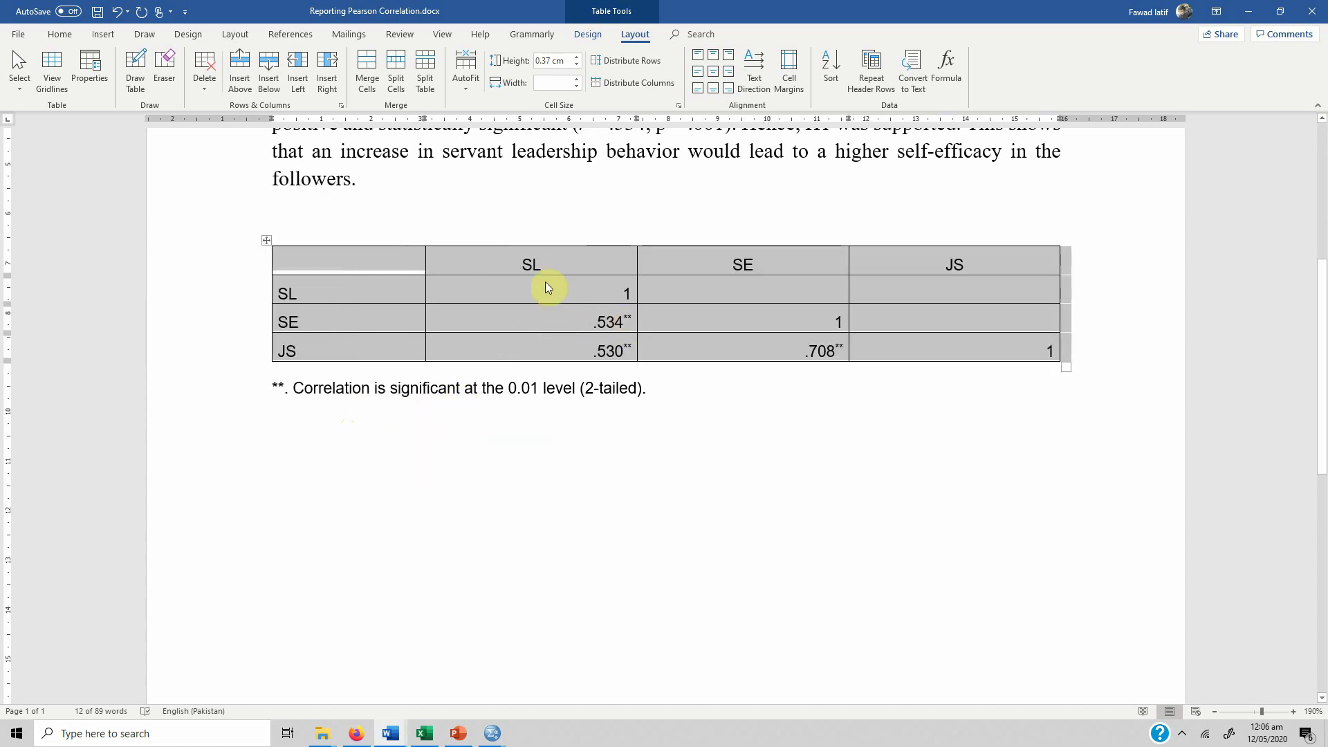
Center the contents of the table's SL, SE and JS columns
left_click(546, 282)
left_click_drag(536, 243, 861, 299)
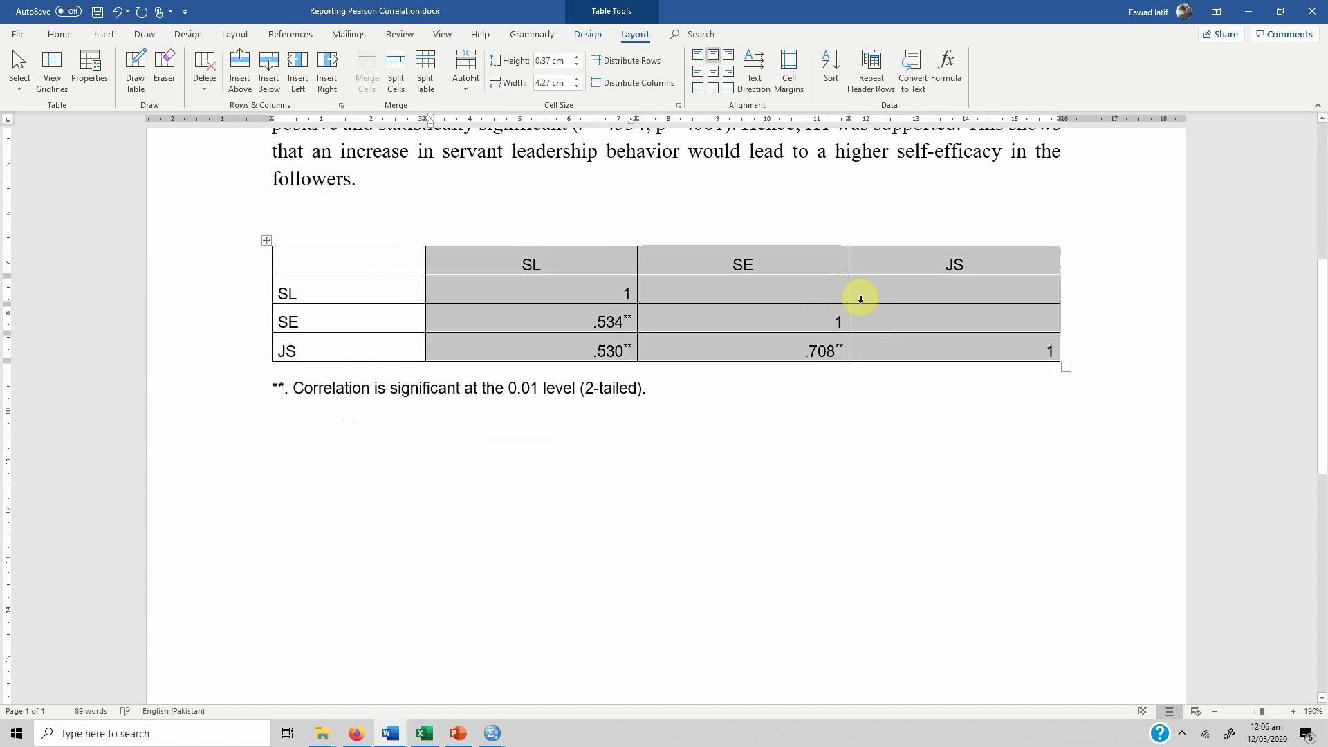
left_click(61, 35)
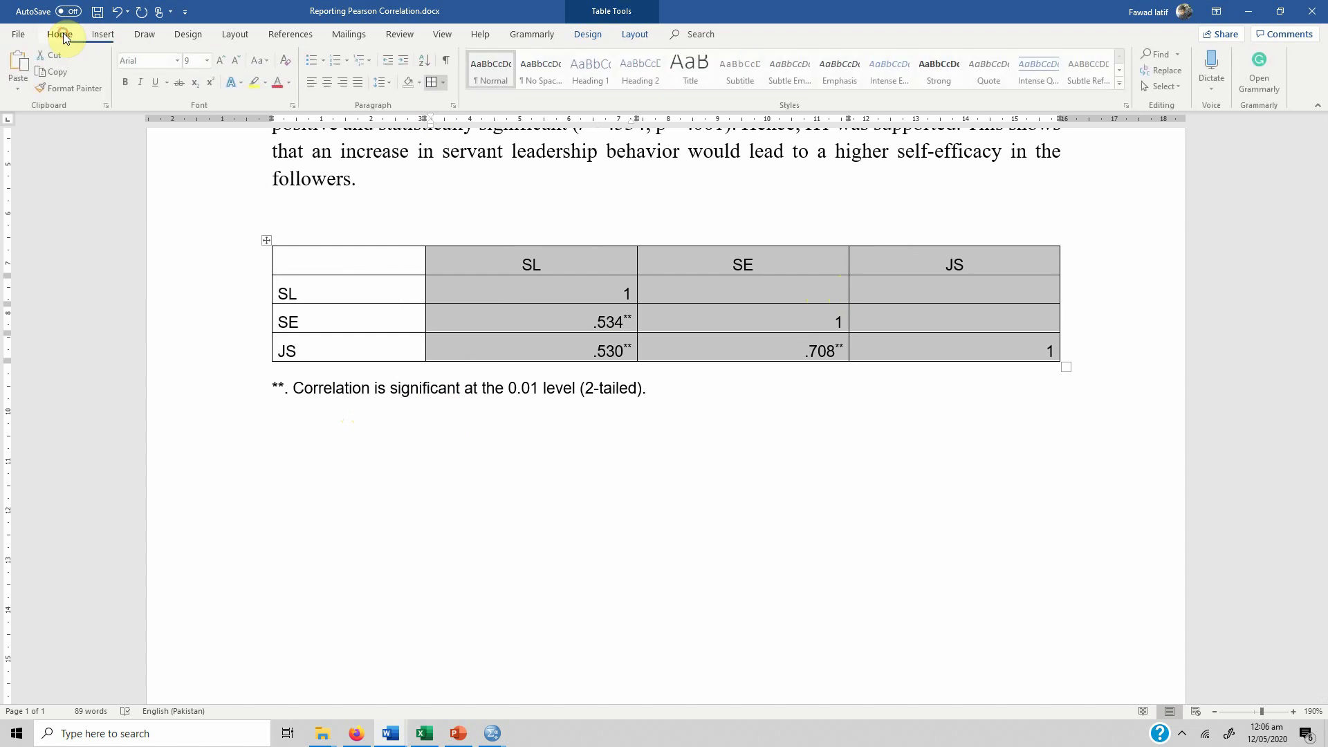
left_click(329, 82)
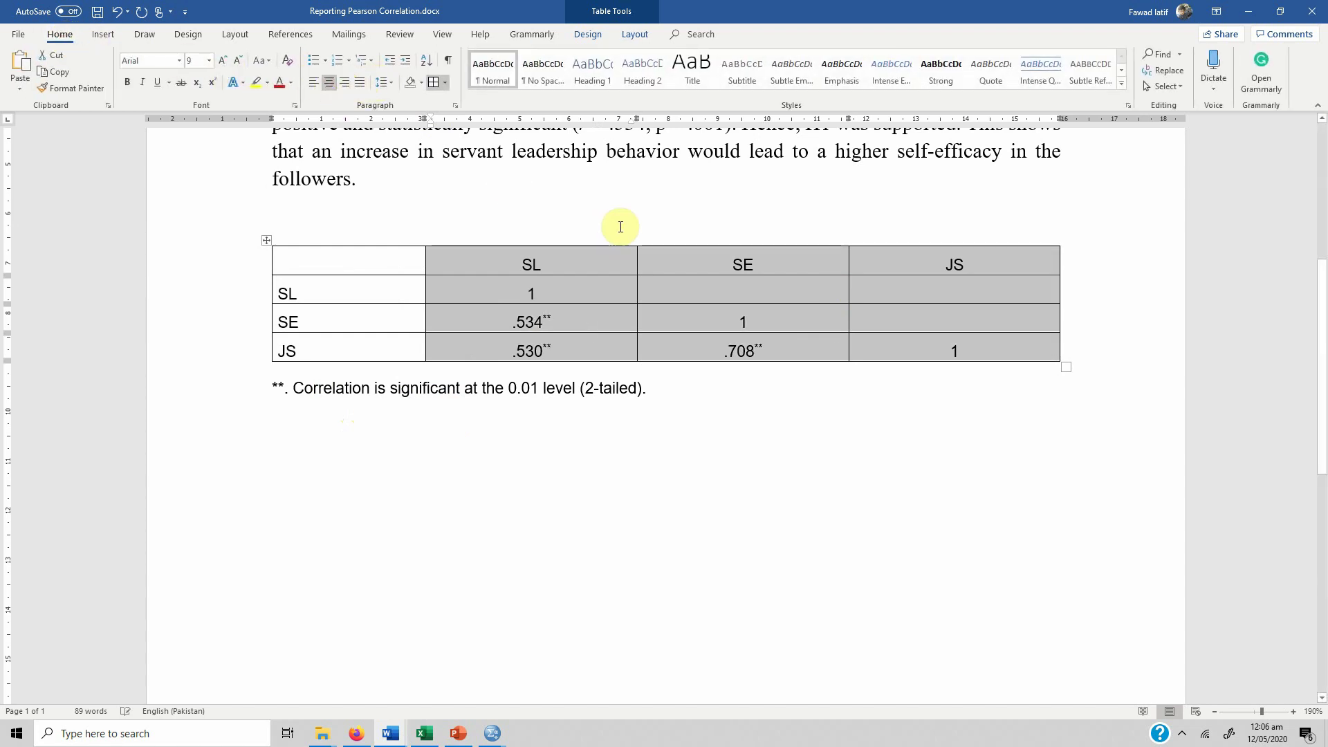
Add the title "Table 1. Correlation Analysis" on the blank line above the table
left_click(557, 220)
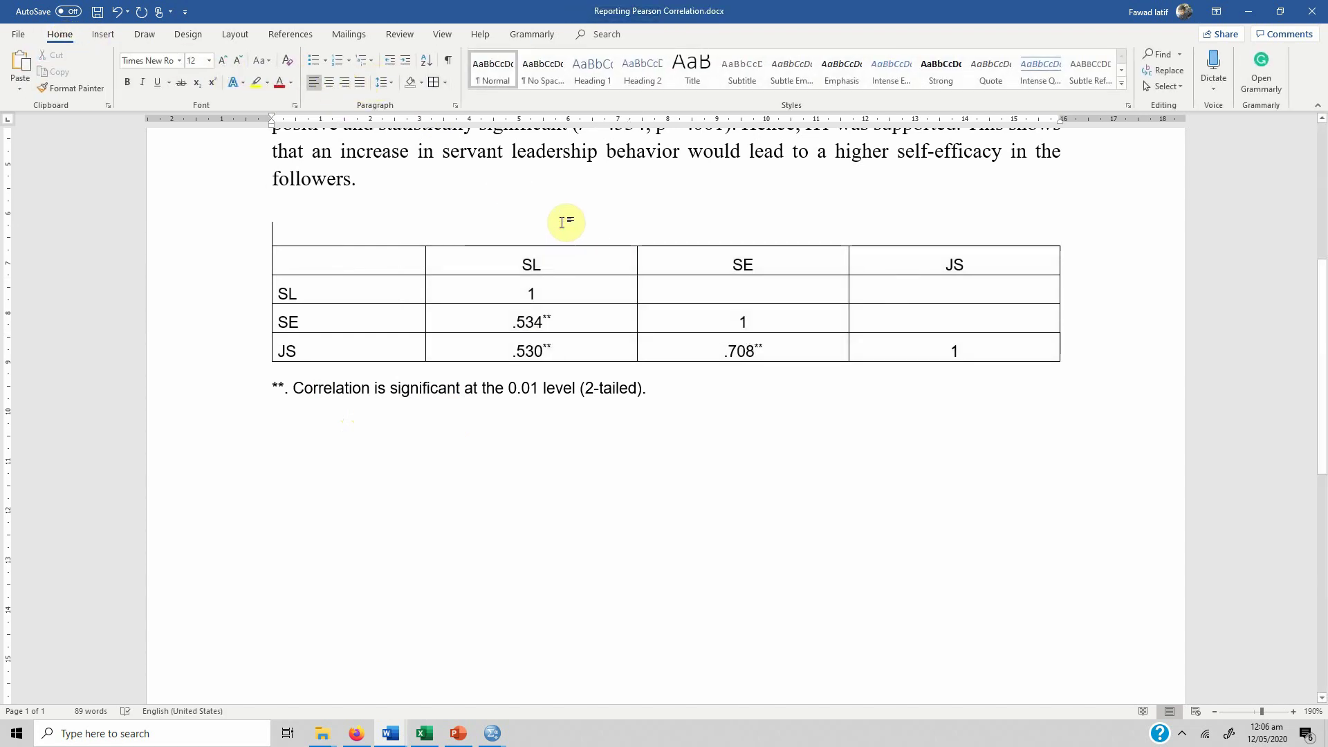
type("Table 1. Corre")
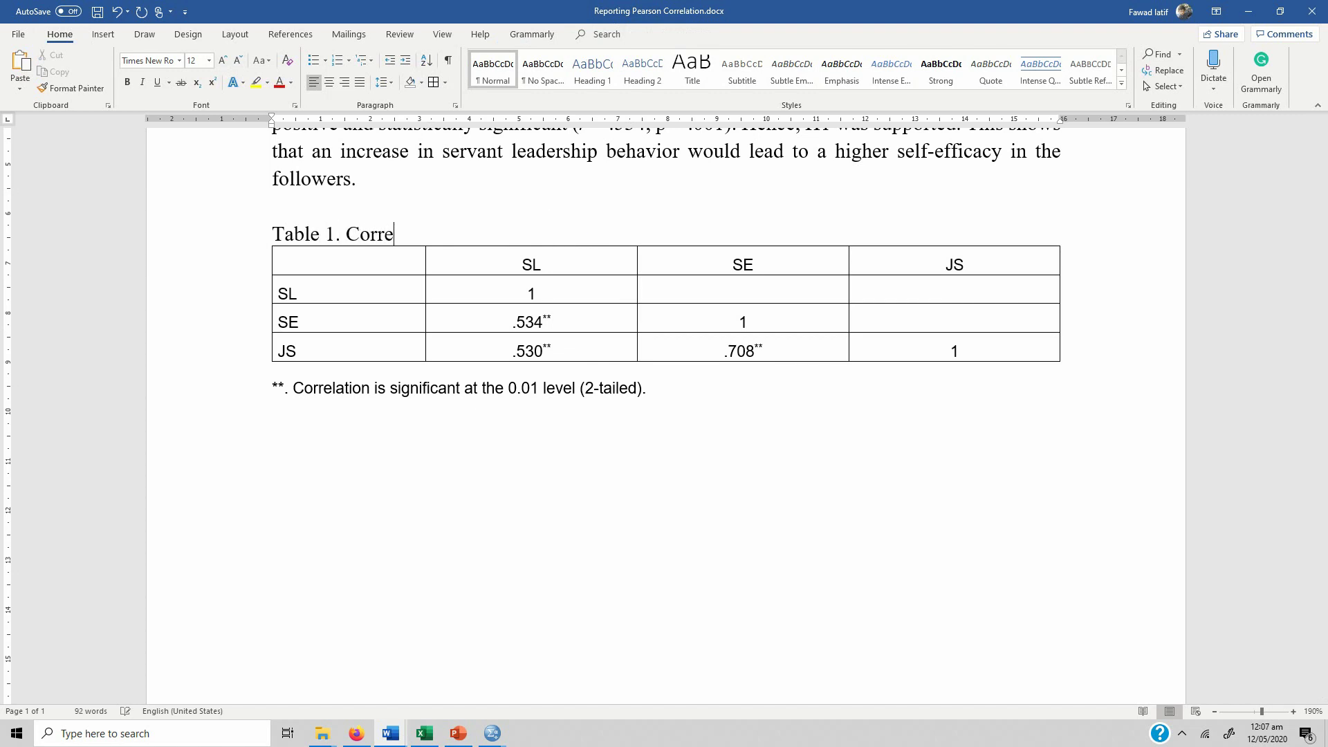
type("lation Analysis")
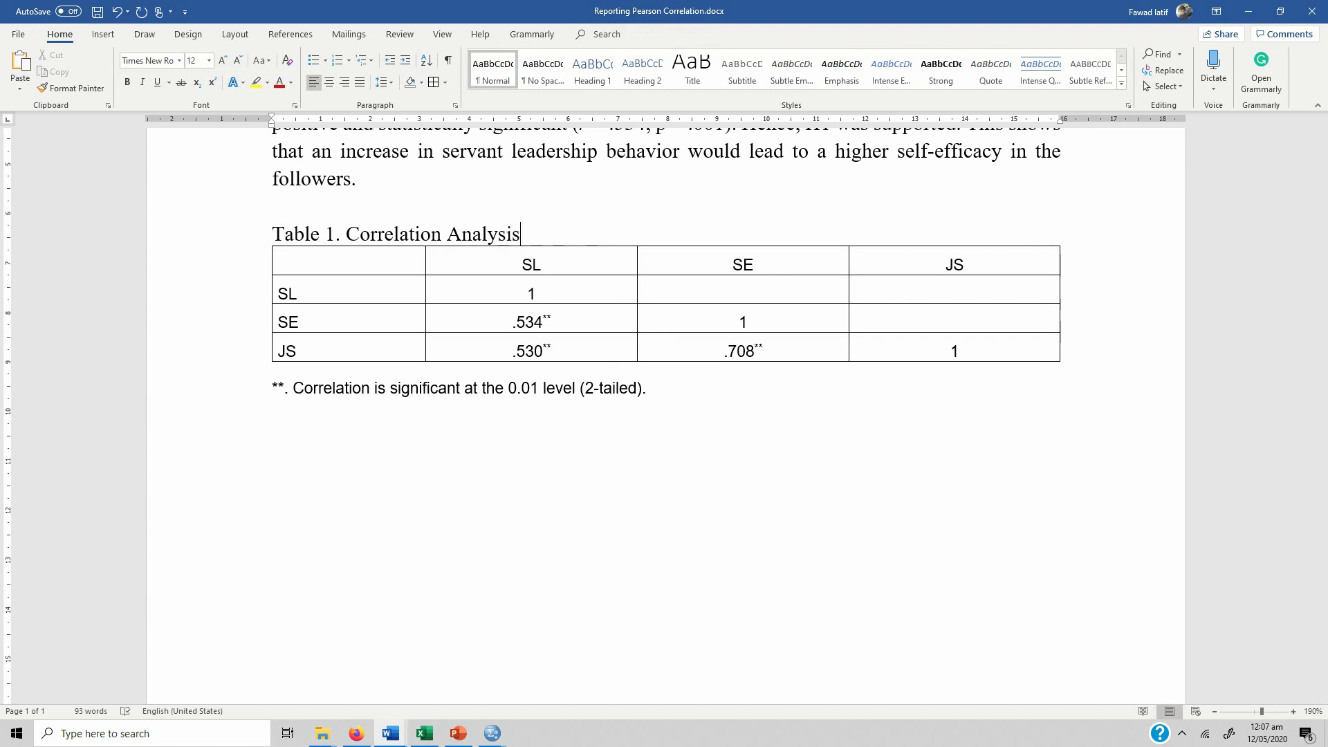
Review the three pairwise correlation coefficients in Table 1 and the interpretation paragraph under the Reporting Pearson Correlation heading
key("Up")
key("Up")
key("Up")
key("Up")
key("Up")
key("Up")
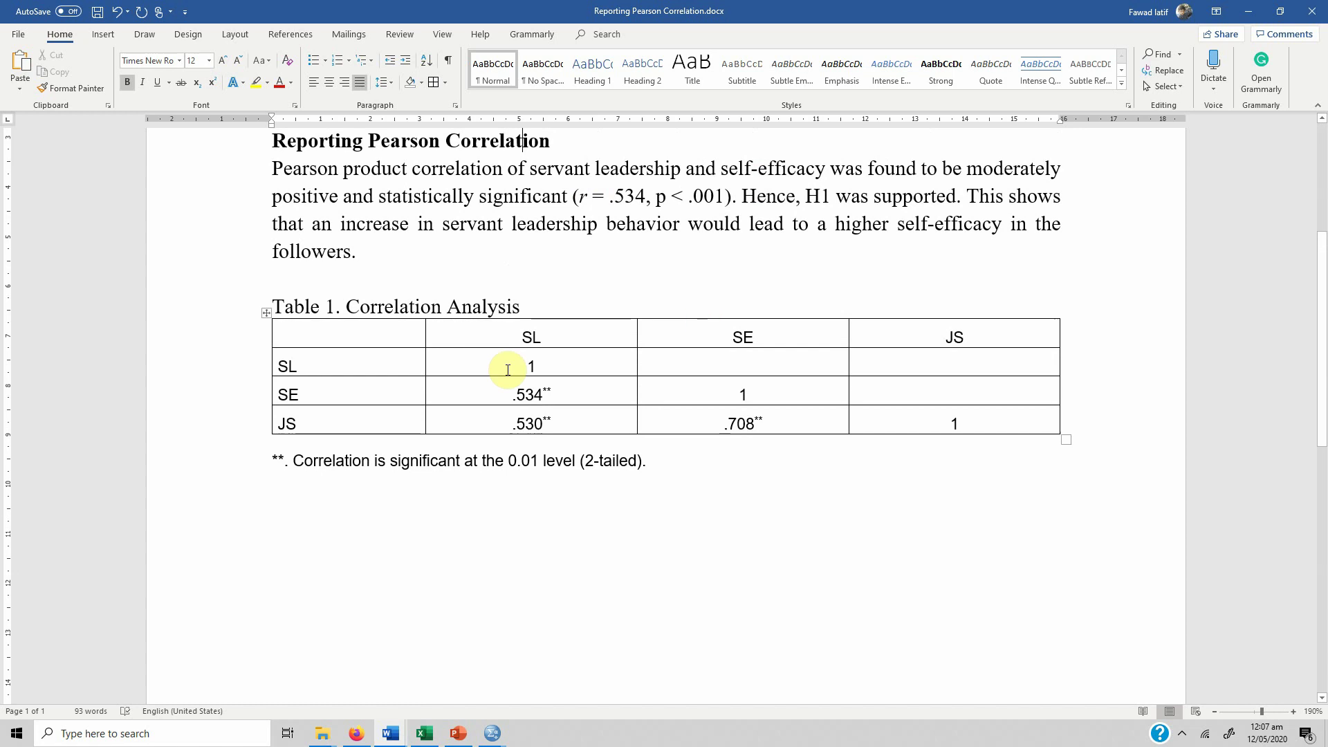
left_click_drag(528, 393, 477, 392)
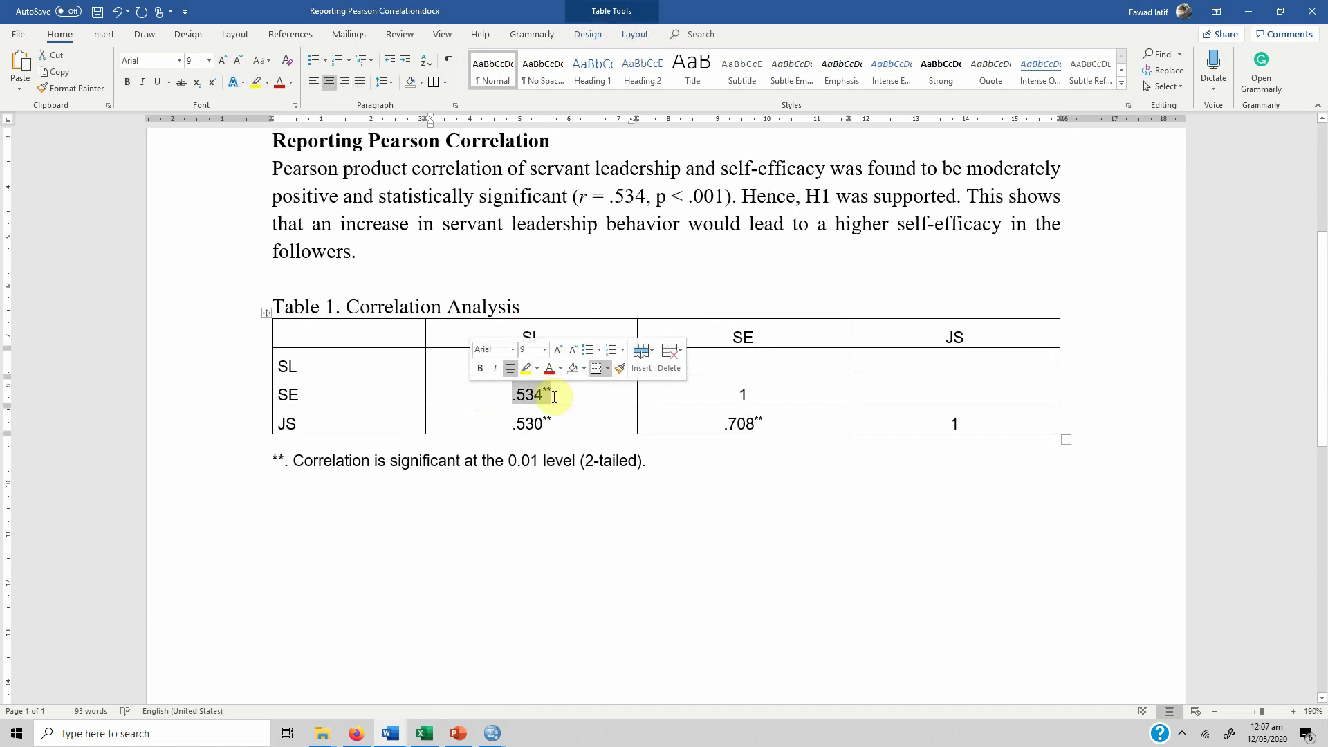
left_click_drag(552, 418, 502, 423)
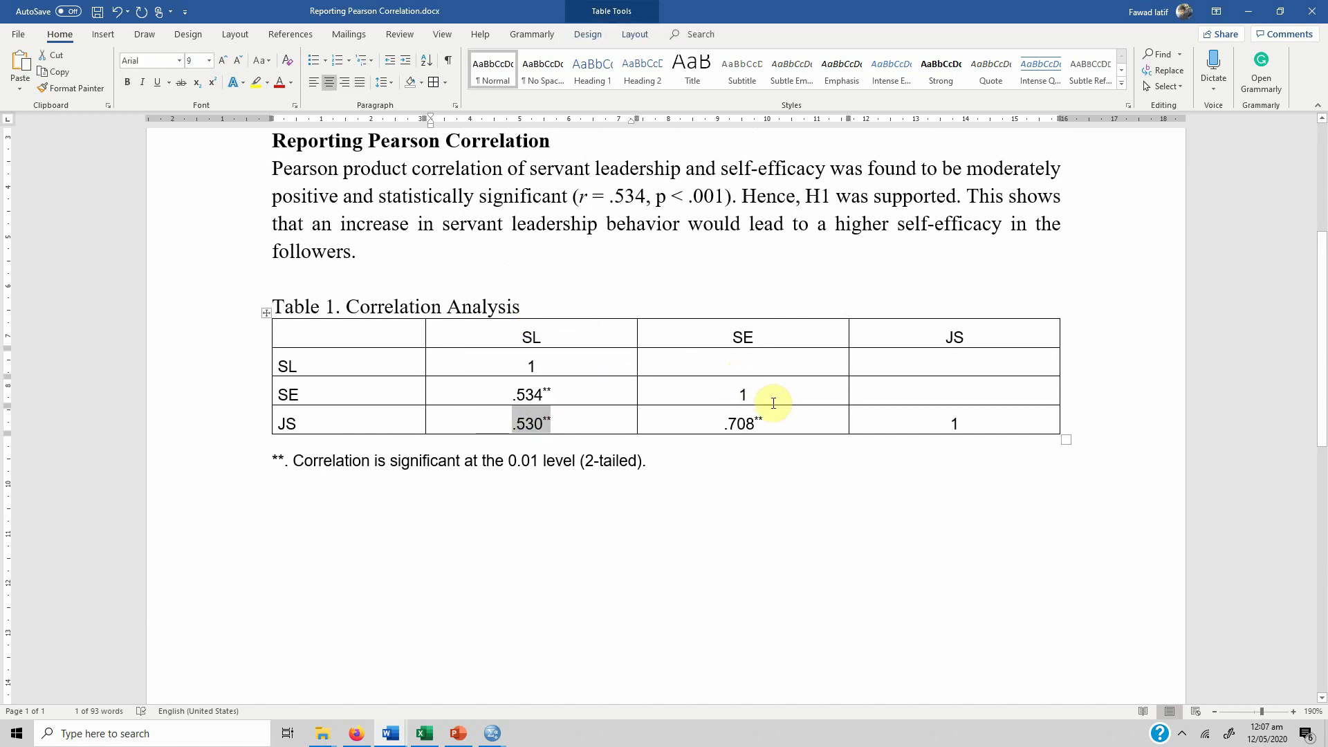
left_click_drag(772, 416, 723, 422)
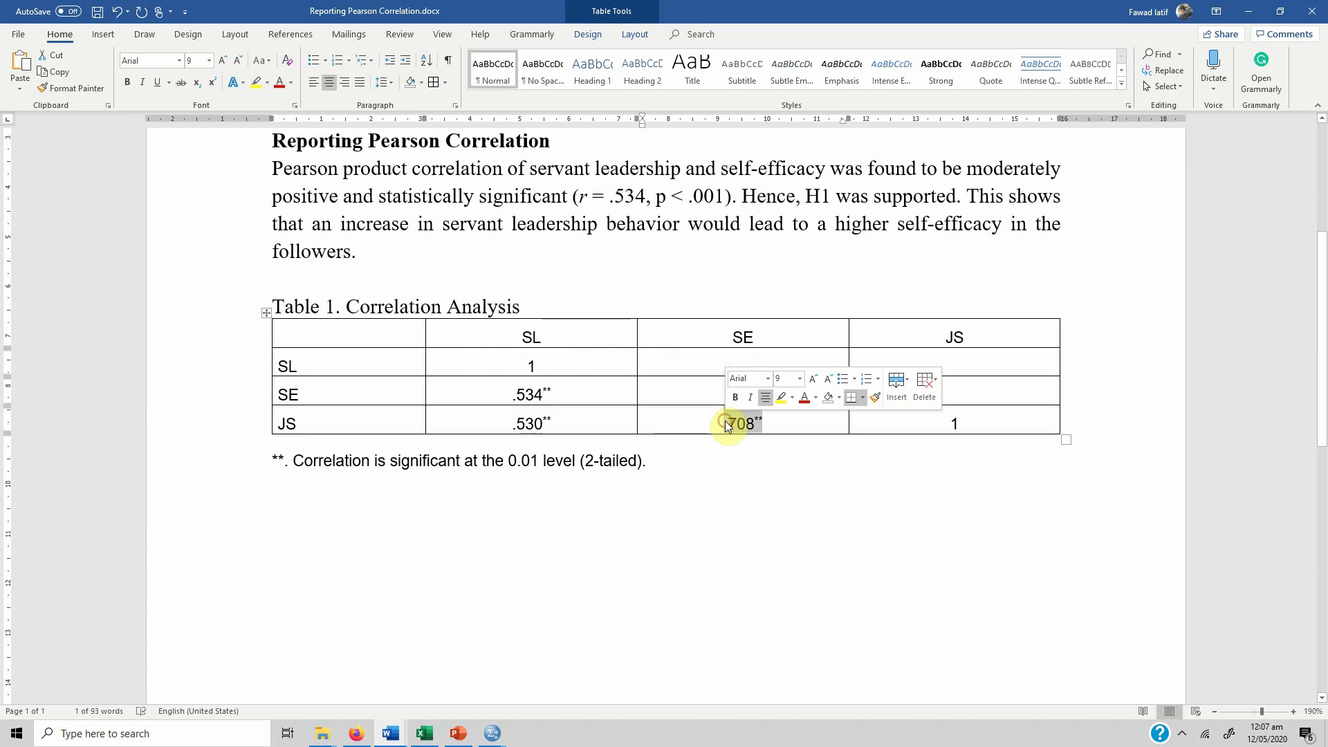
left_click_drag(398, 247, 276, 168)
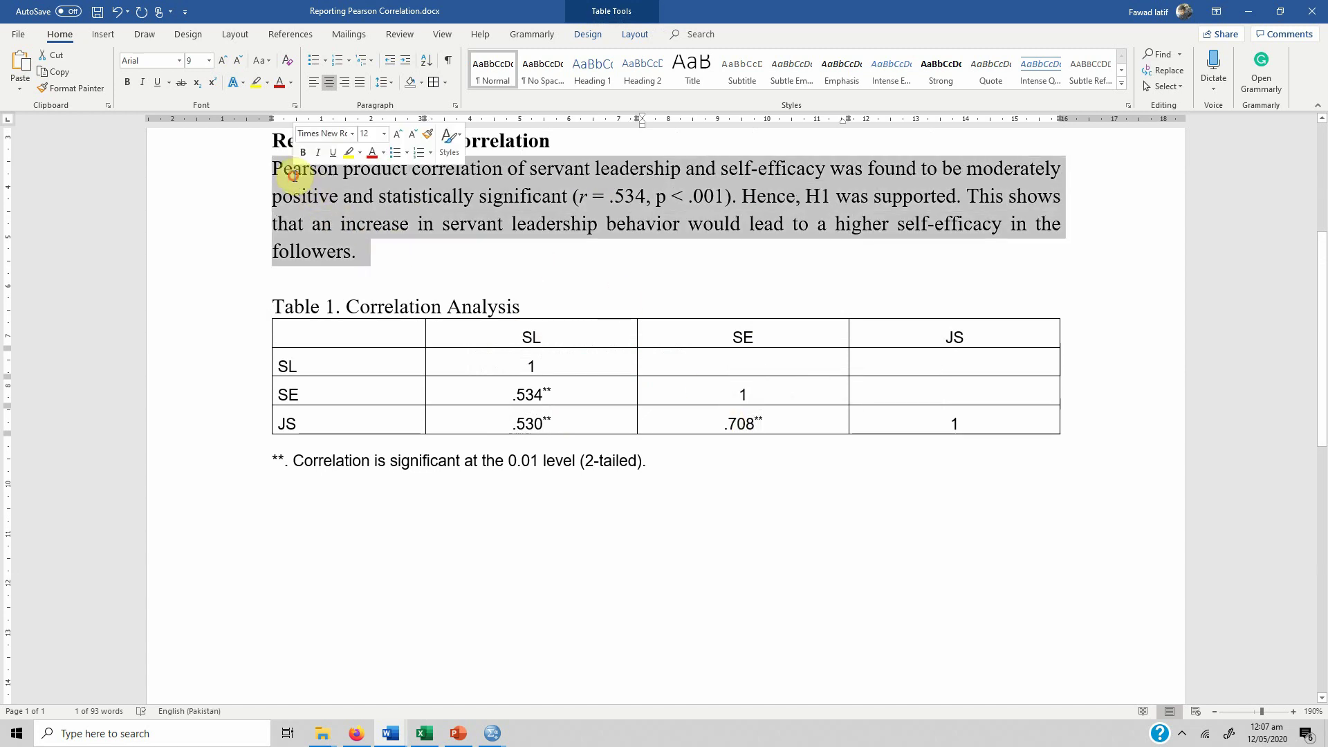